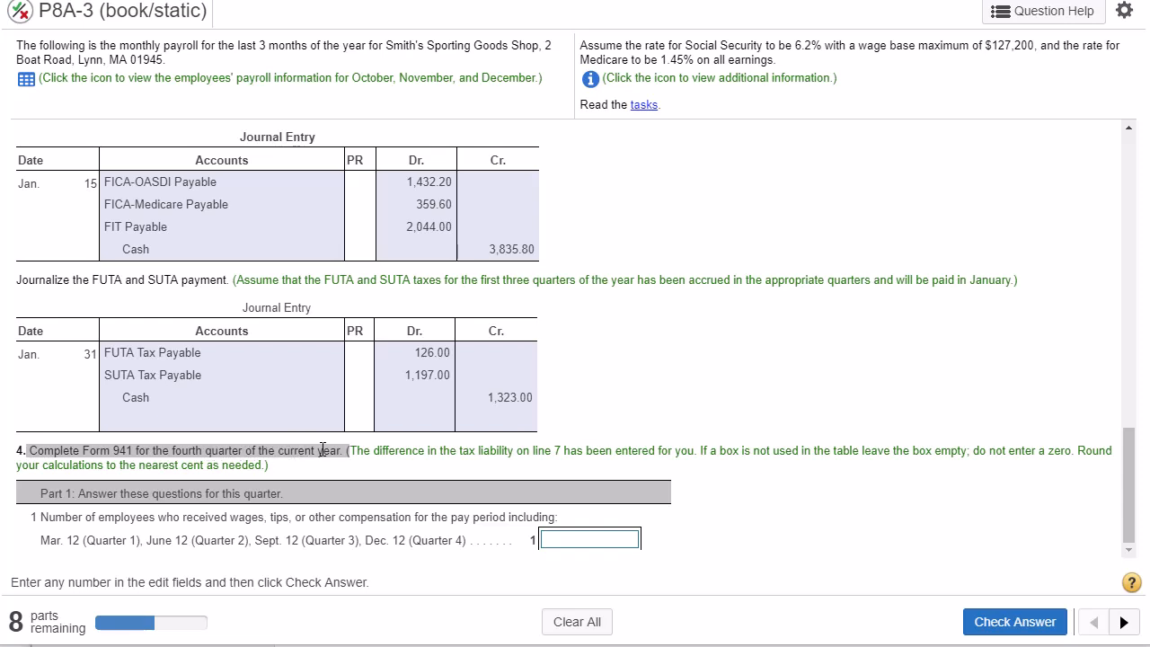
- Read the part 4 instructions for completing Form 941 for the fourth quarter of the current year
left_click(354, 451)
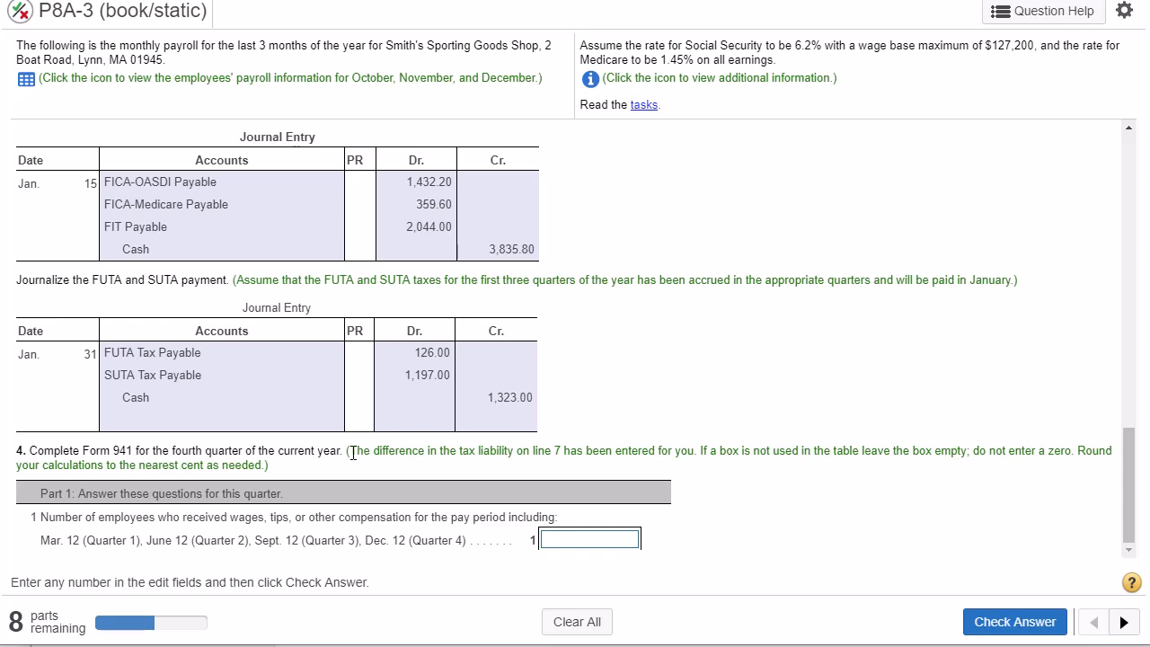
left_click_drag(360, 452, 862, 467)
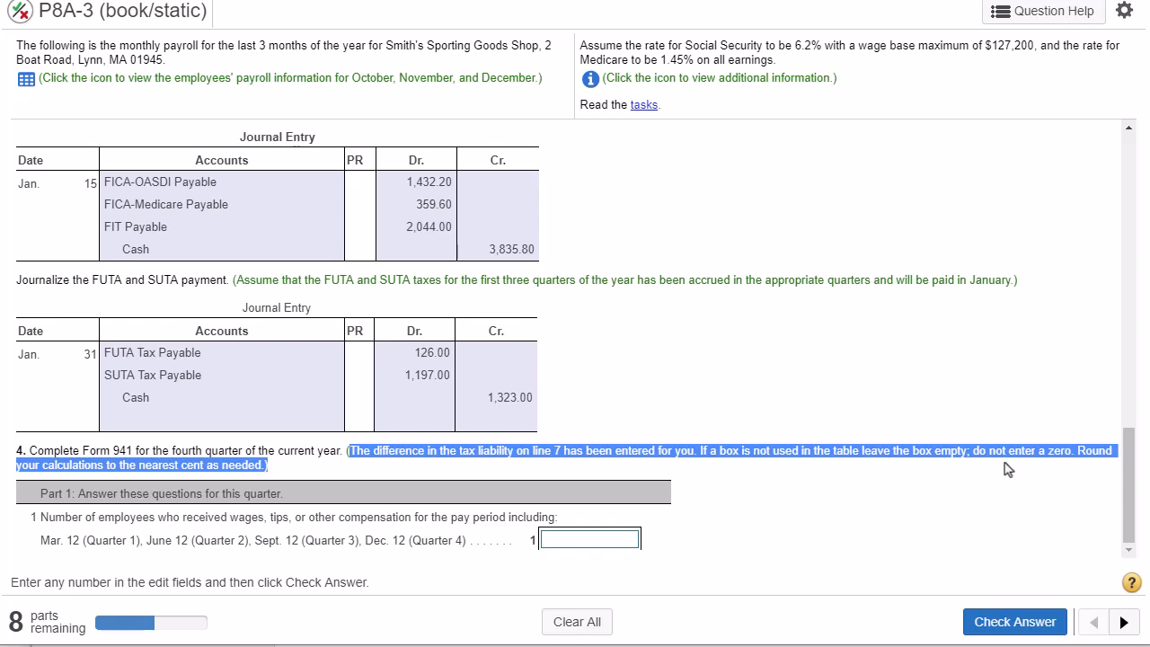
left_click_drag(1022, 467, 308, 474)
left_click(302, 451)
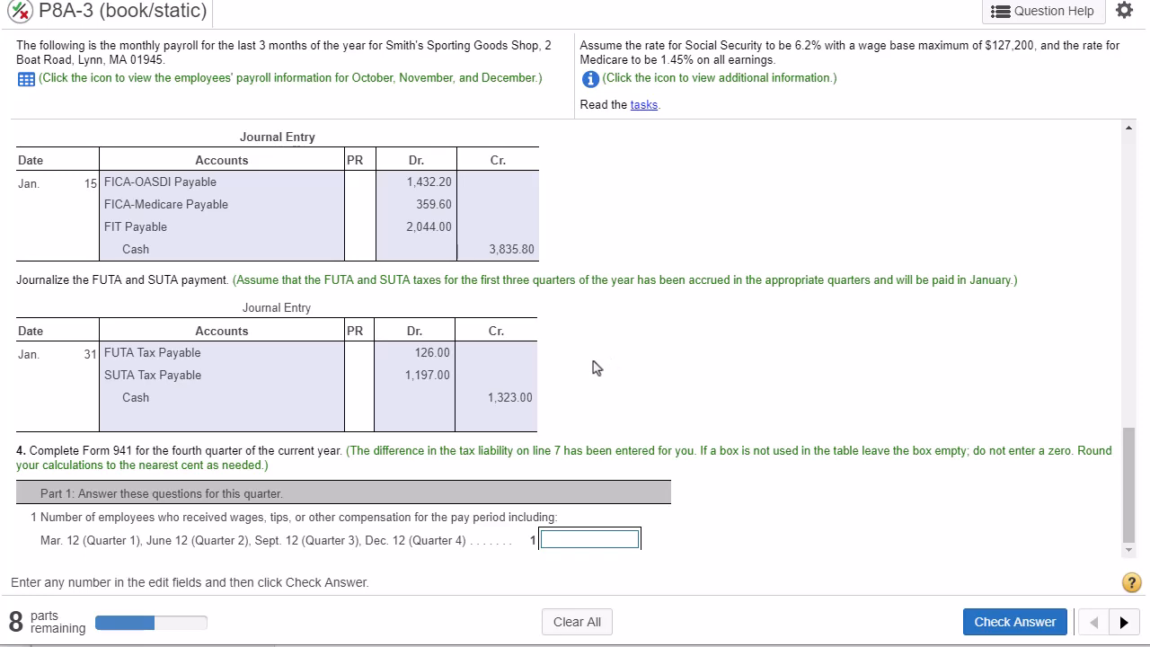
- Open the tasks list, review the blank Form 941 from beginning to end, and close both windows
left_click(643, 105)
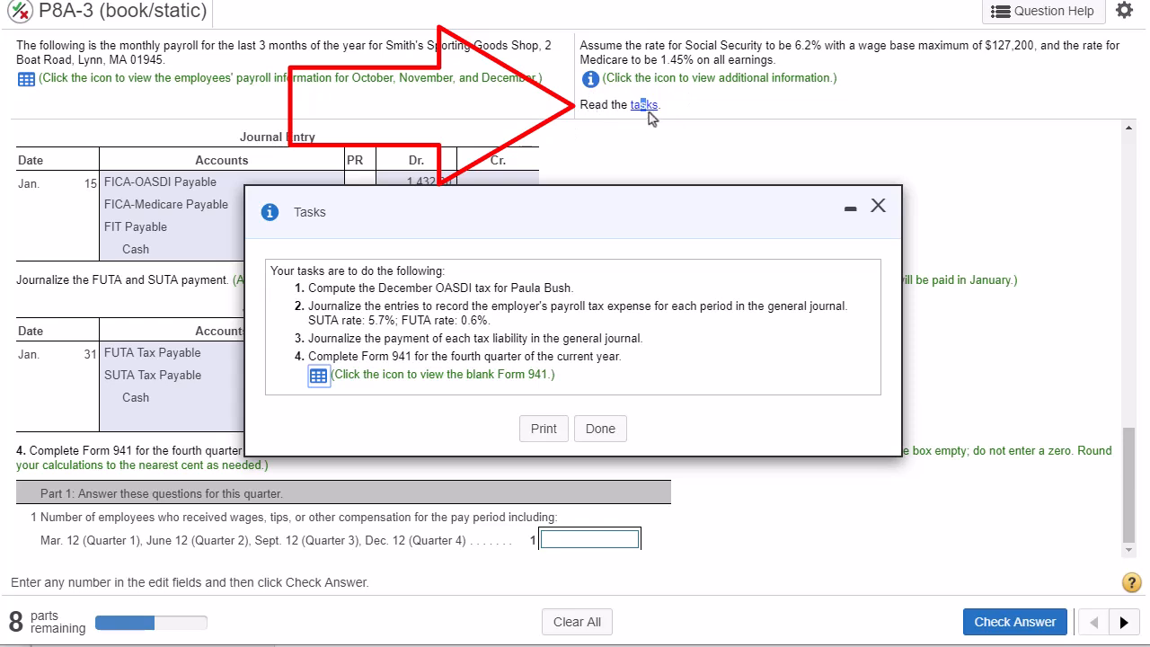
left_click(322, 378)
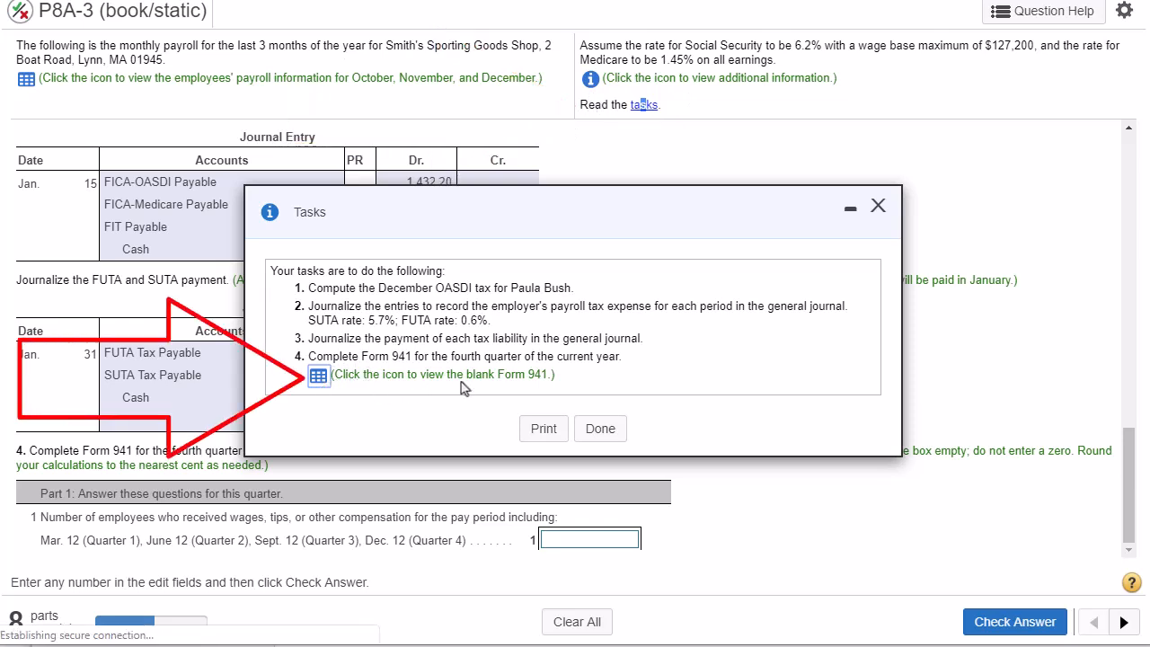
left_click_drag(566, 385, 339, 378)
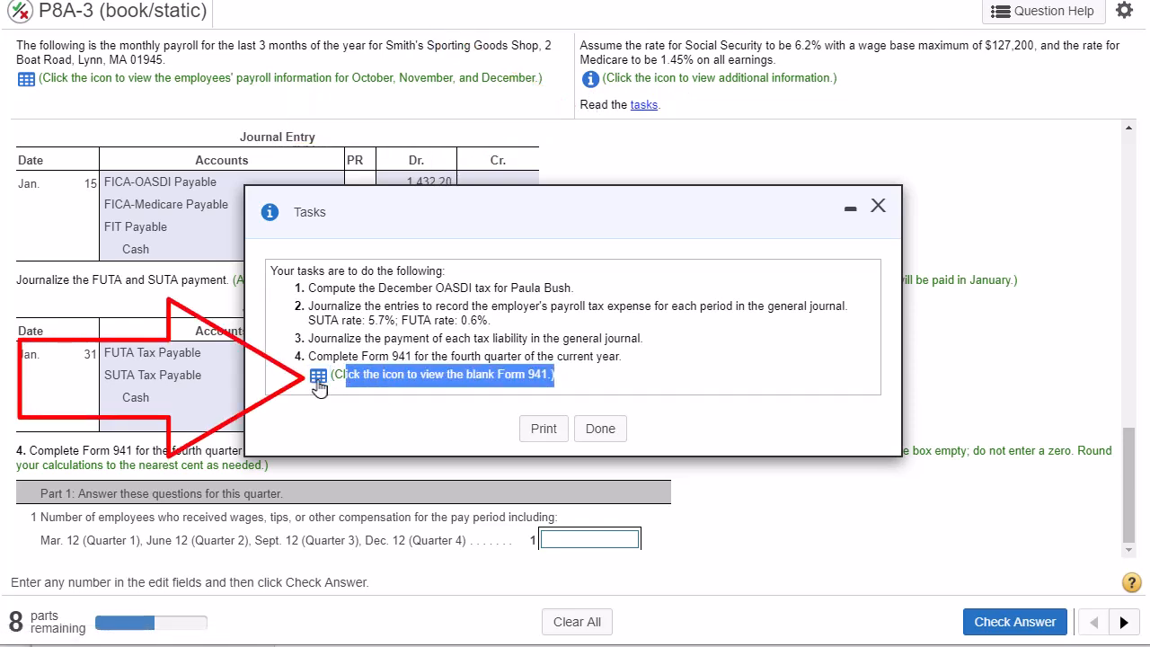
left_click(319, 378)
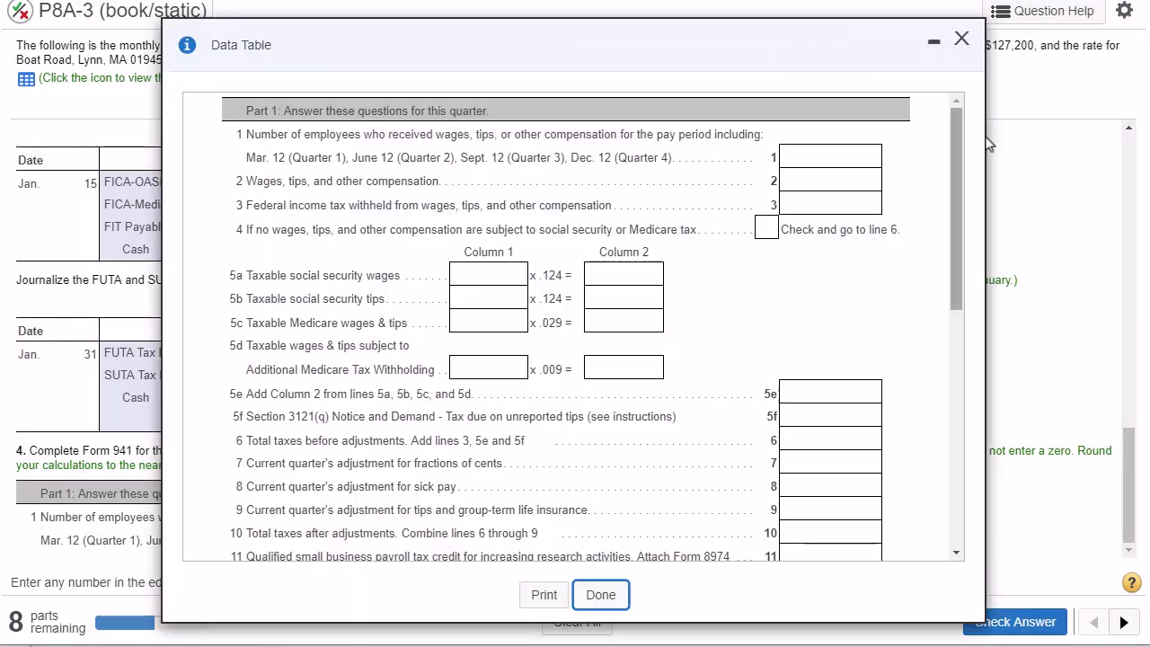
scroll(970, 184, "down", 1)
left_click_drag(970, 188, 950, 423)
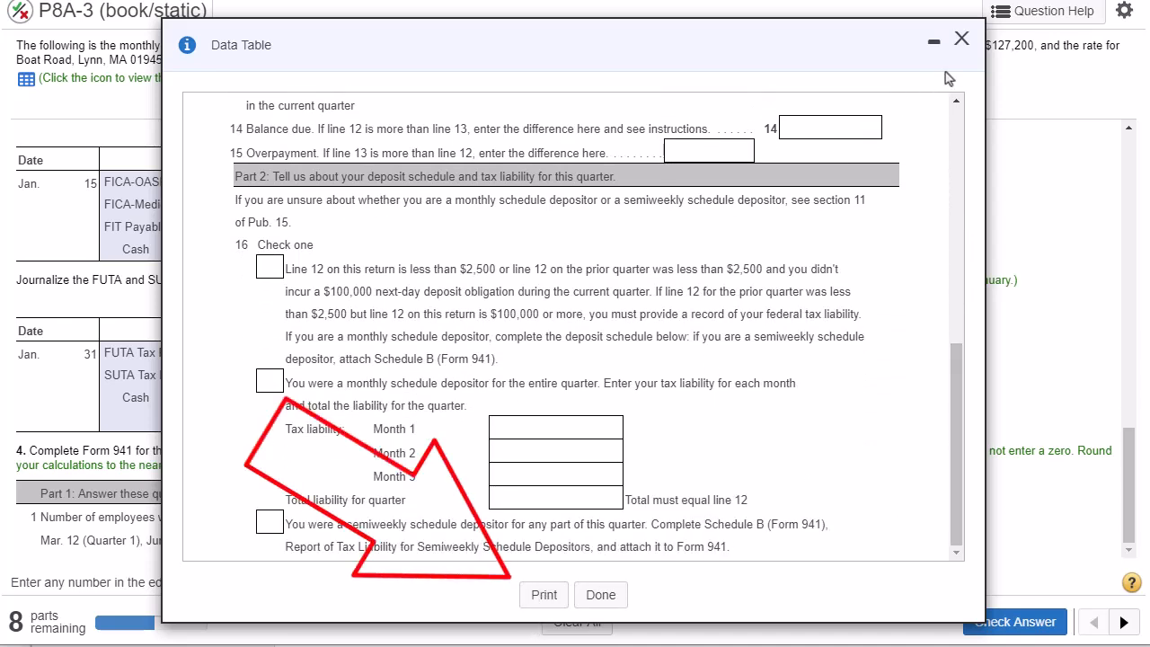
left_click(960, 40)
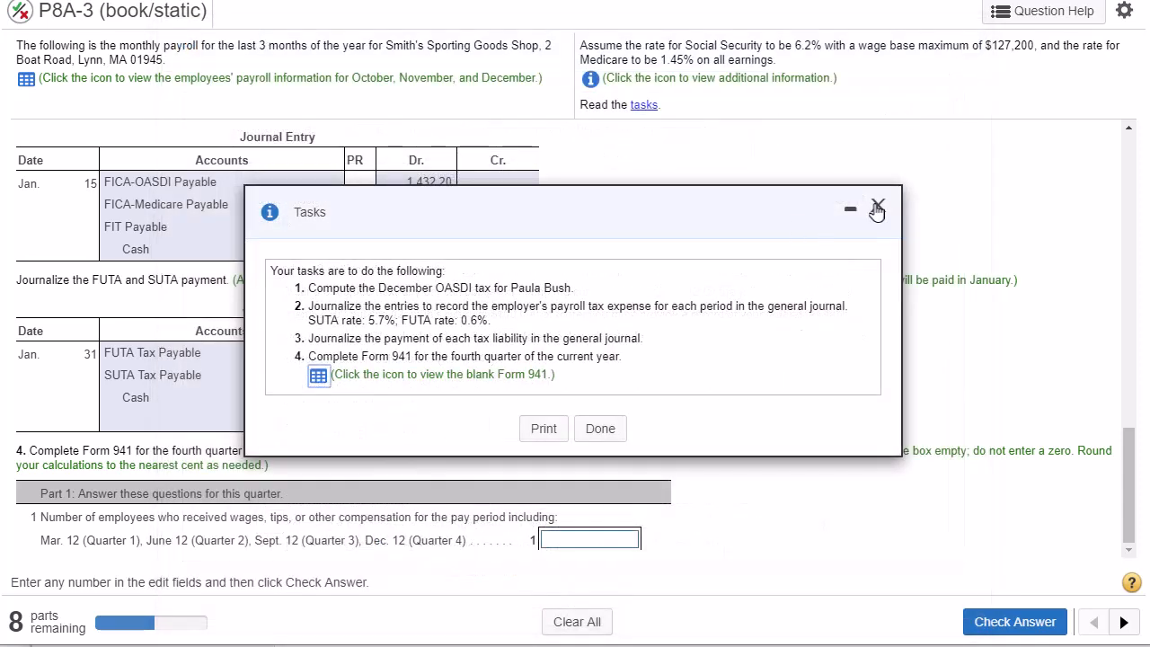
left_click(878, 209)
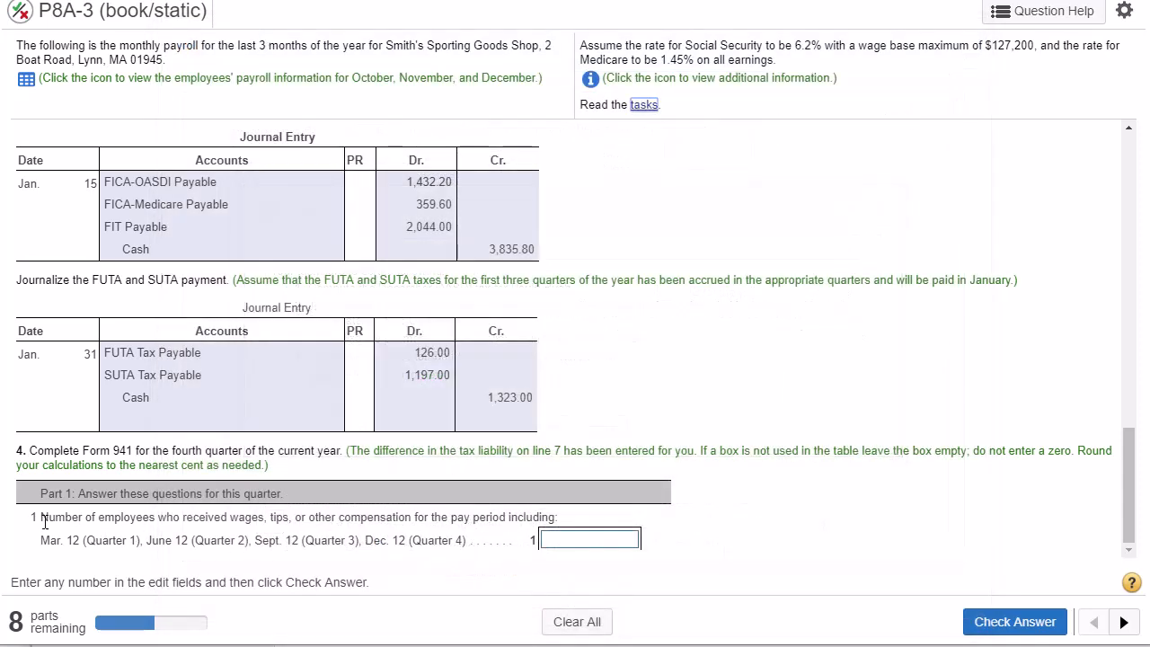
- Read the line 1 question and examine the October to December payroll data for the number of employees paid
left_click_drag(52, 516, 527, 535)
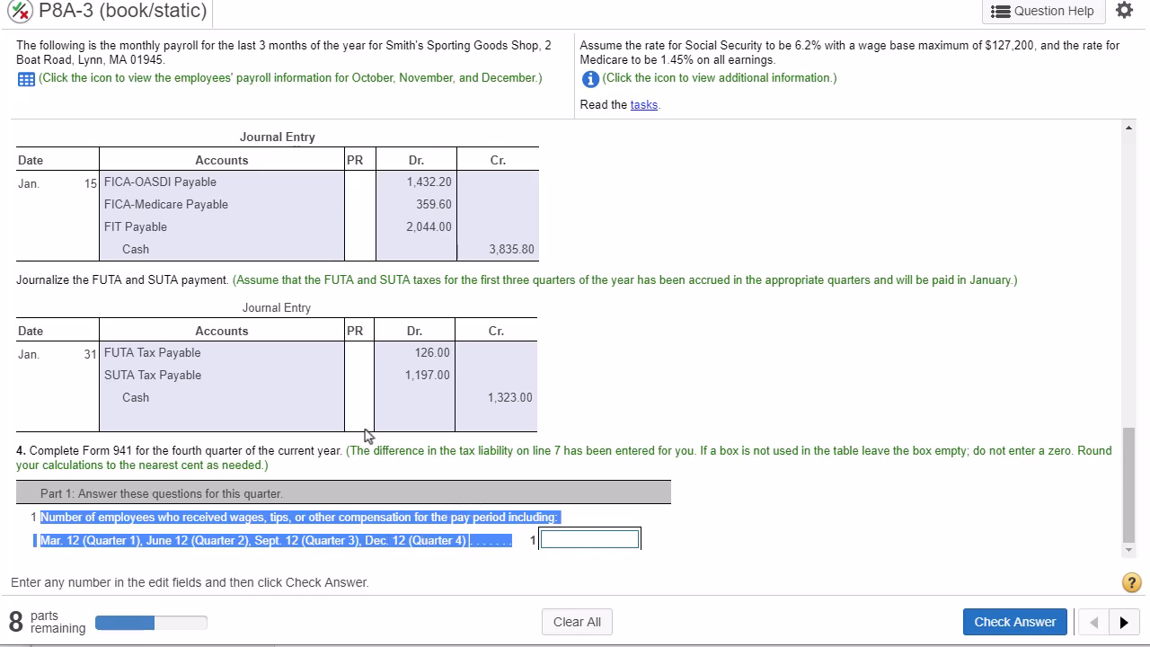
left_click(26, 79)
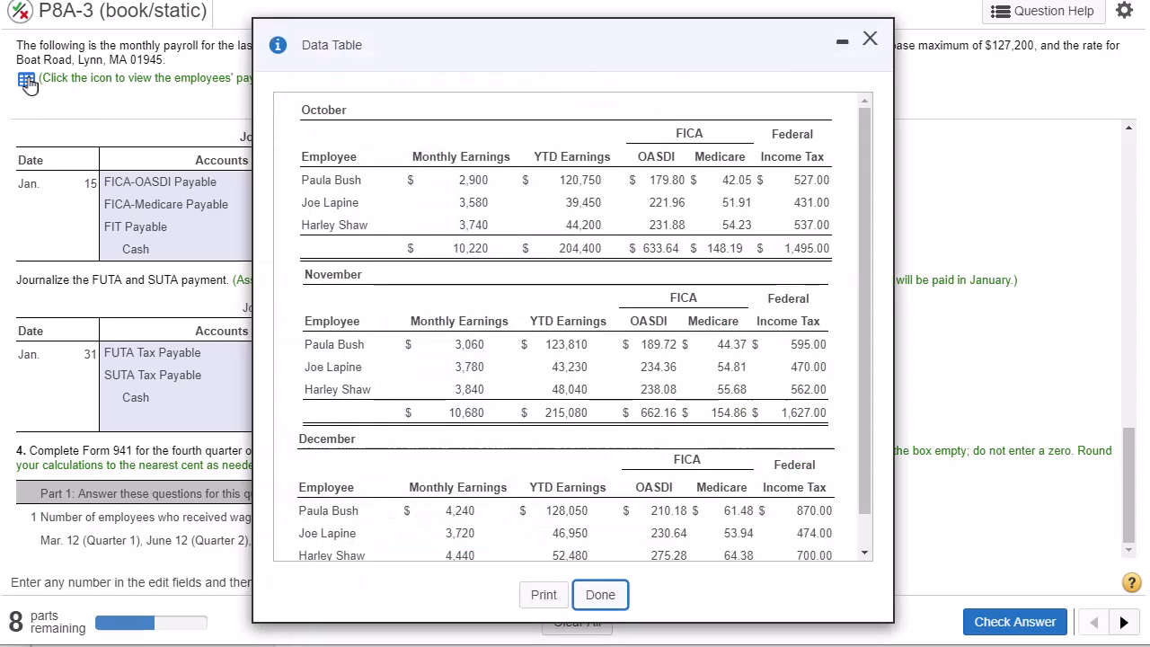
left_click_drag(347, 44, 409, 150)
left_click_drag(547, 88, 39, 83)
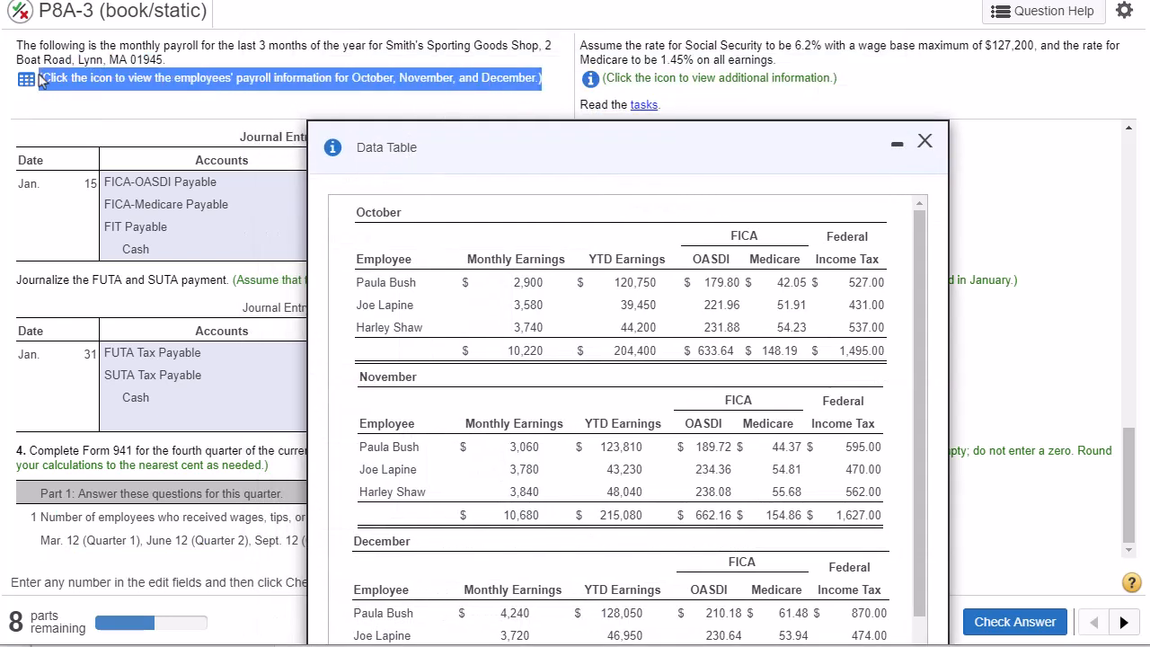
left_click_drag(429, 146, 593, 50)
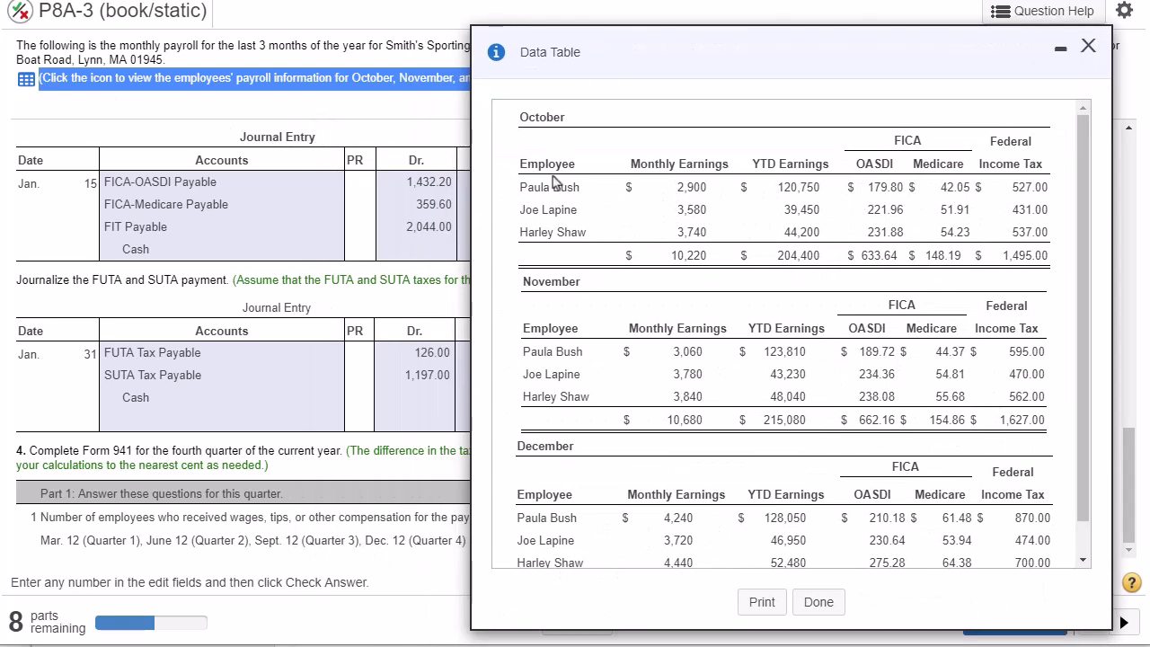
double_click(563, 187)
double_click(563, 210)
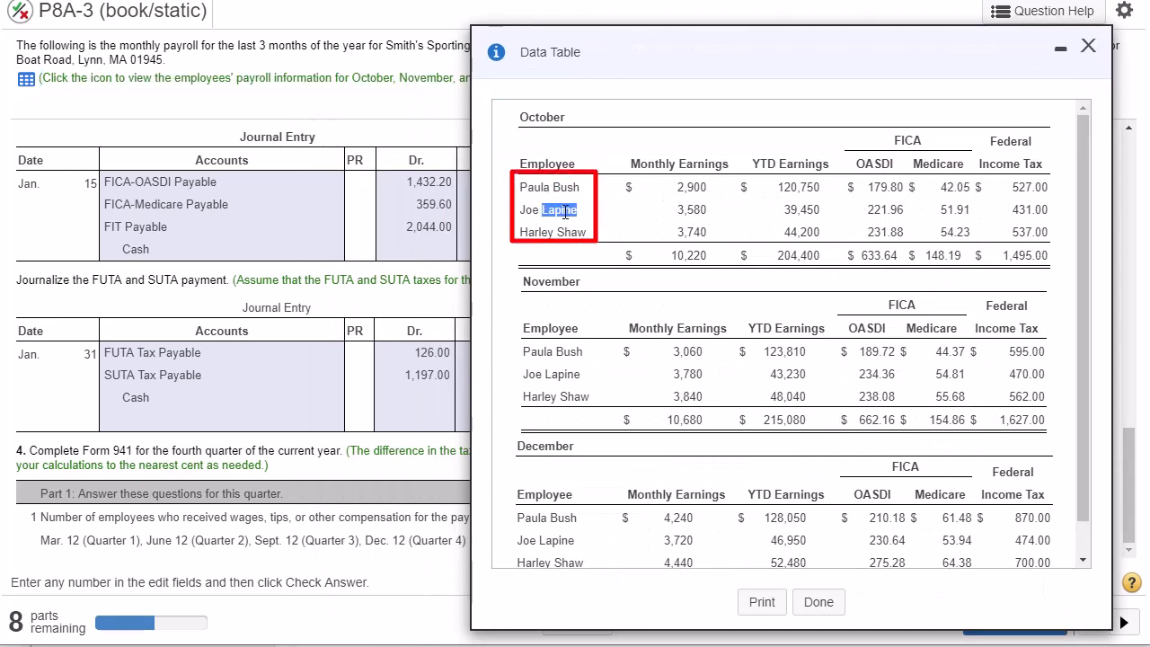
double_click(567, 231)
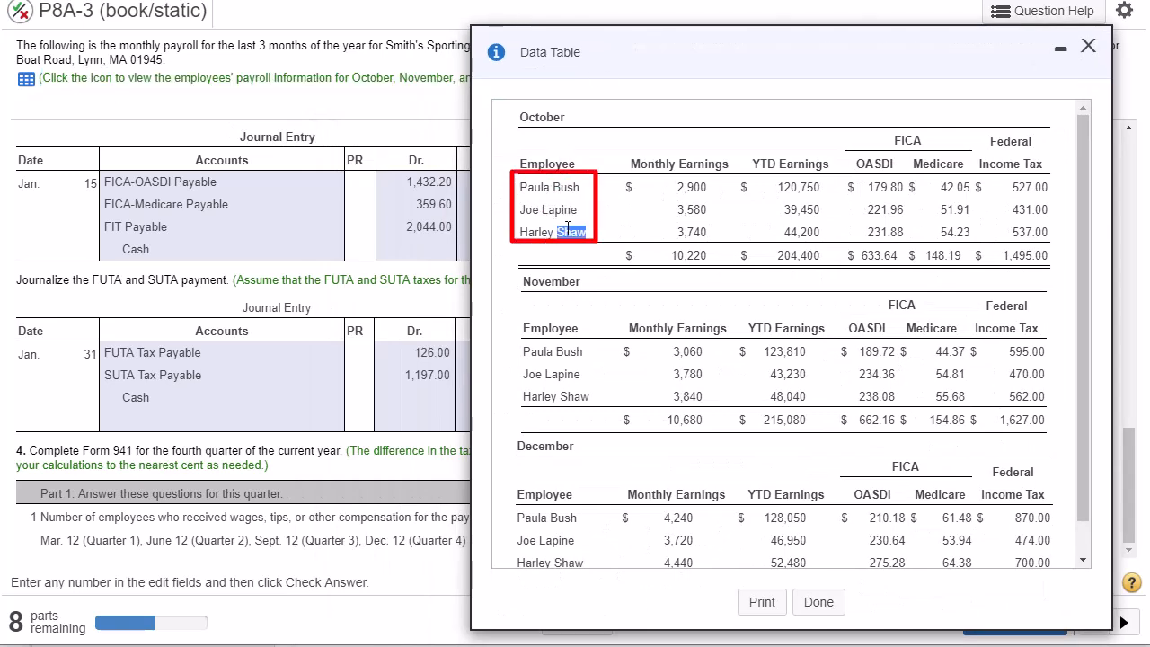
left_click(1087, 46)
- Enter 3 as the number of employees on line 1 of Form 941 and submit the answer
left_click(594, 541)
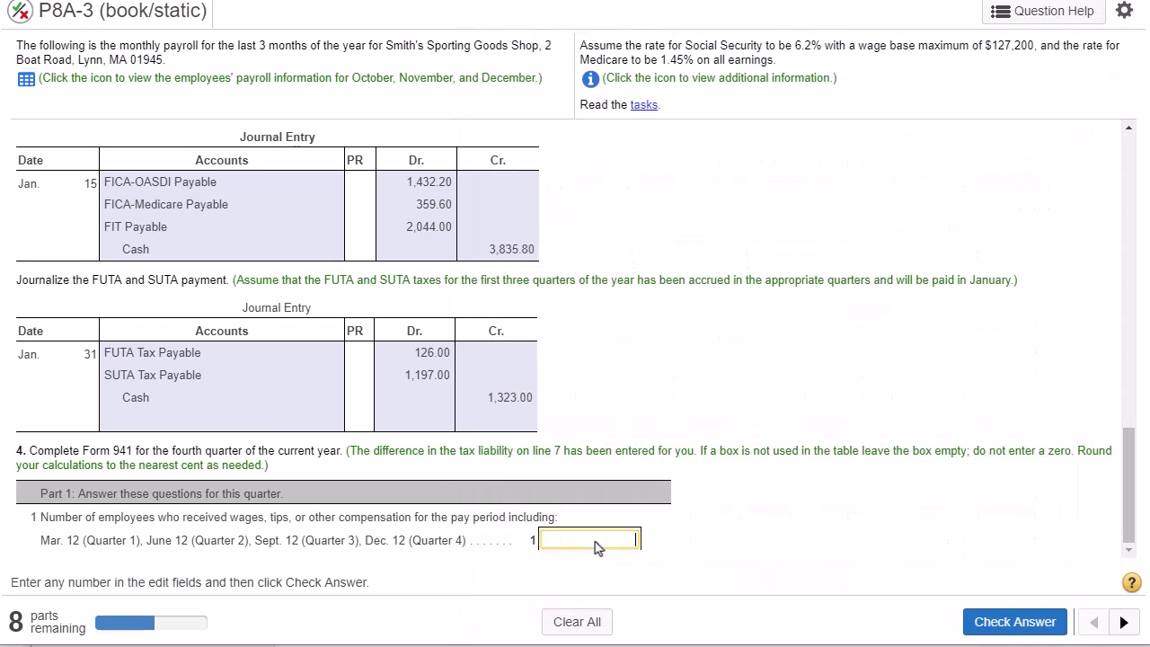
left_click(985, 617)
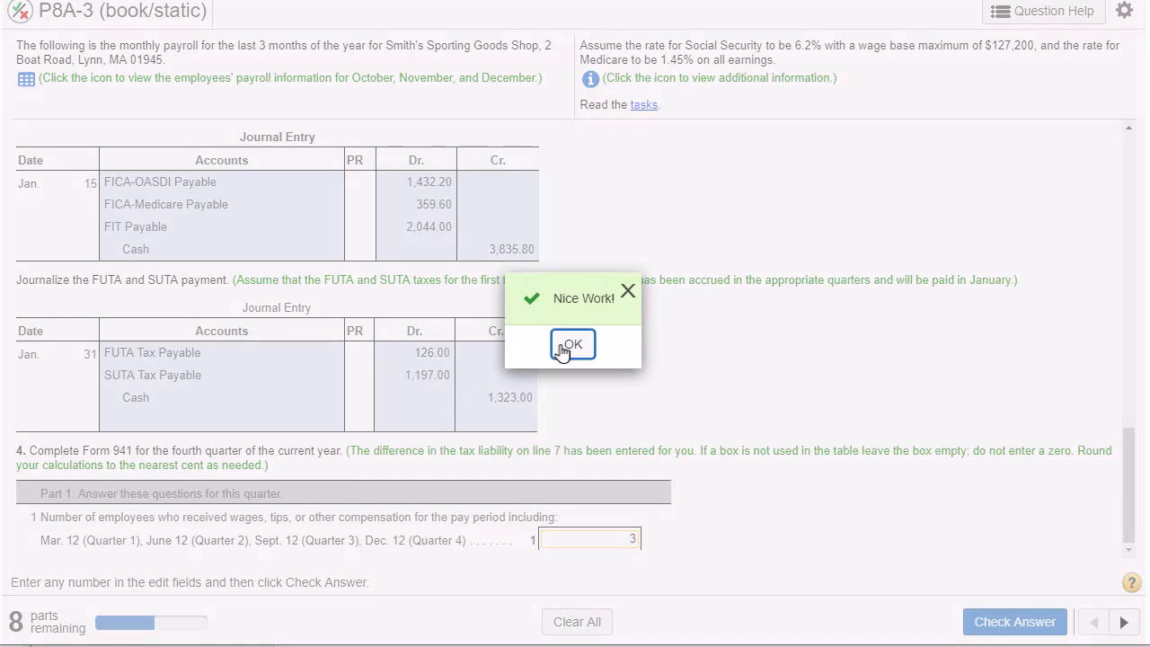
left_click(558, 346)
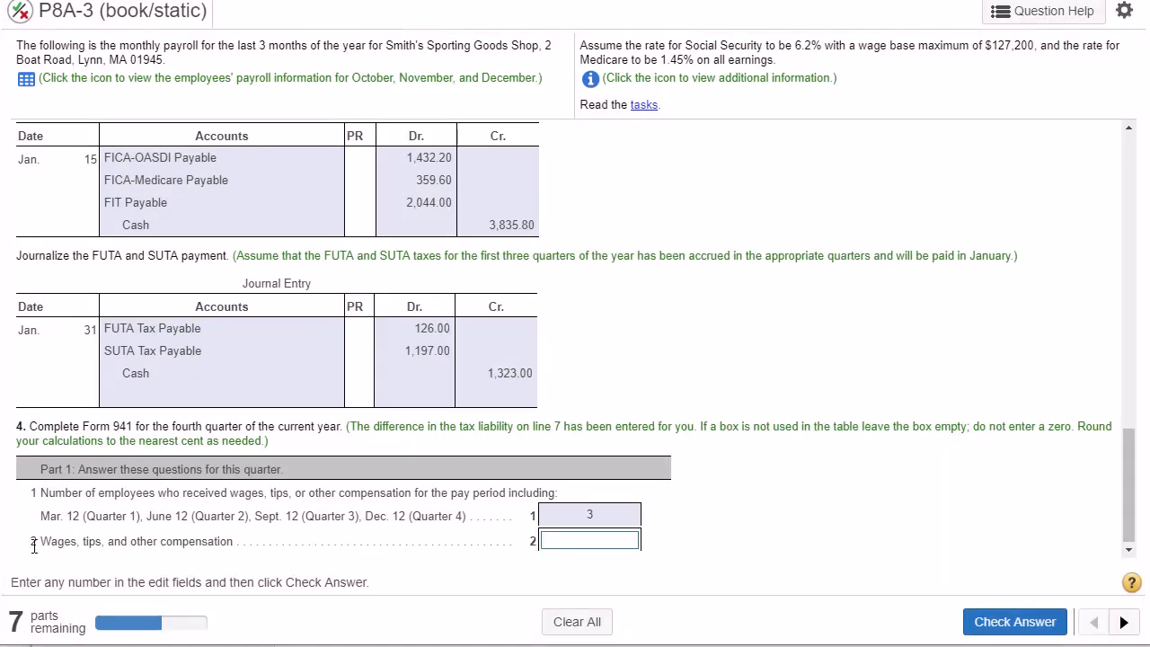
- Read line 2 and look up the total monthly earnings for October, November and December in the payroll data
left_click_drag(44, 542, 222, 546)
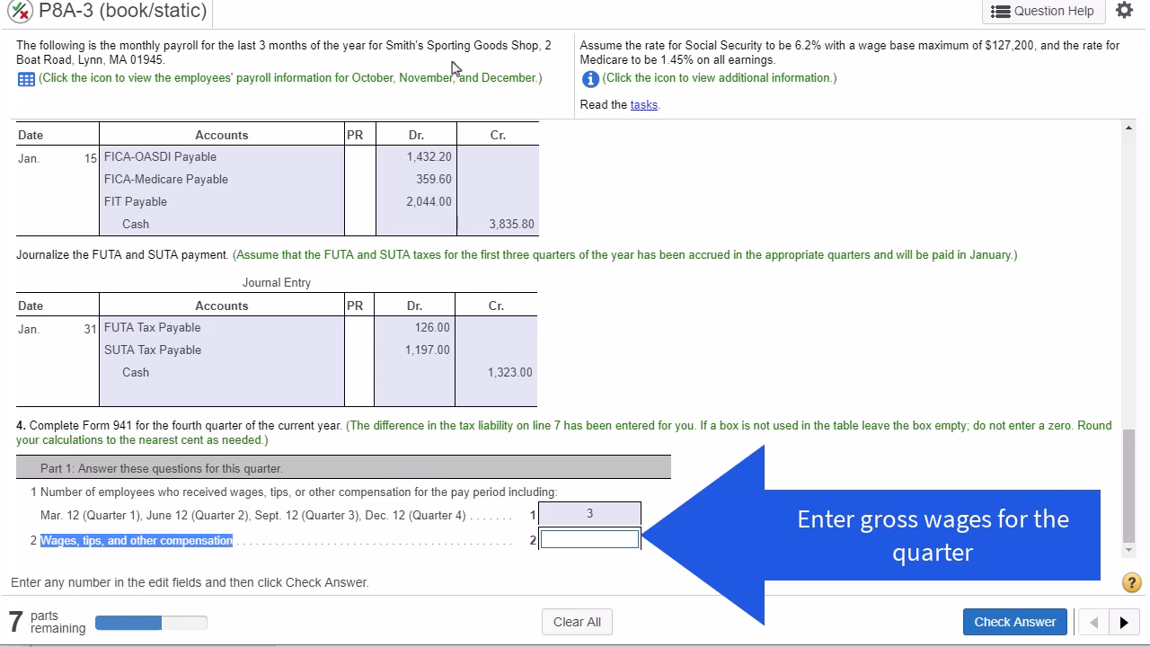
left_click_drag(541, 81, 25, 86)
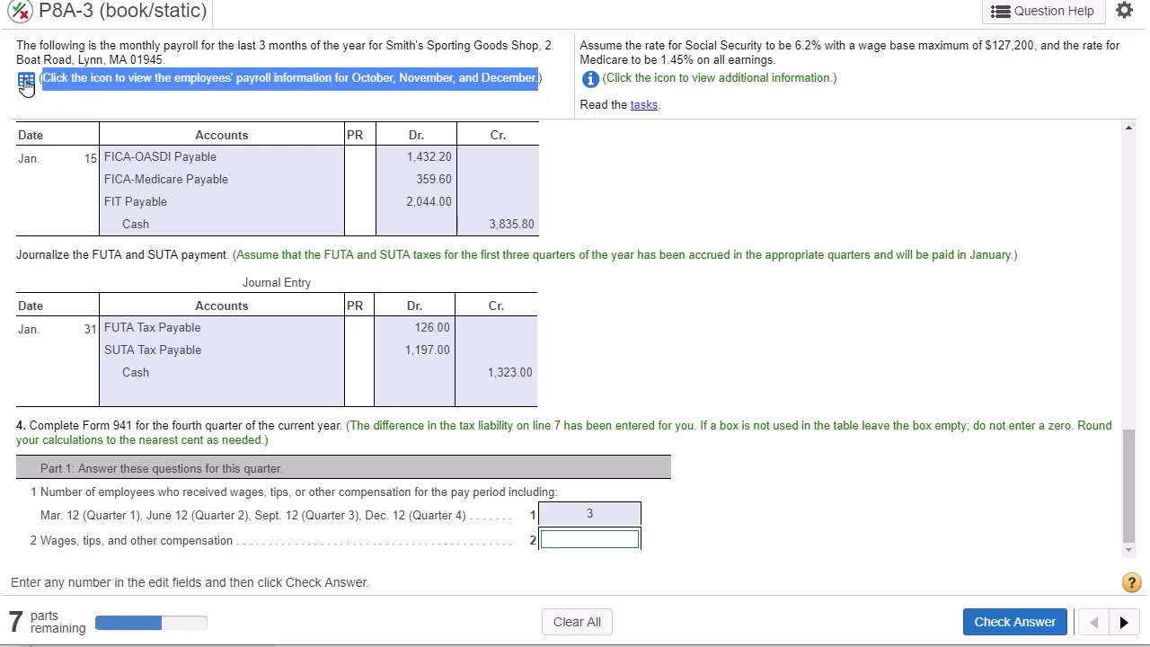
left_click(26, 79)
left_click_drag(541, 38, 763, 11)
double_click(696, 225)
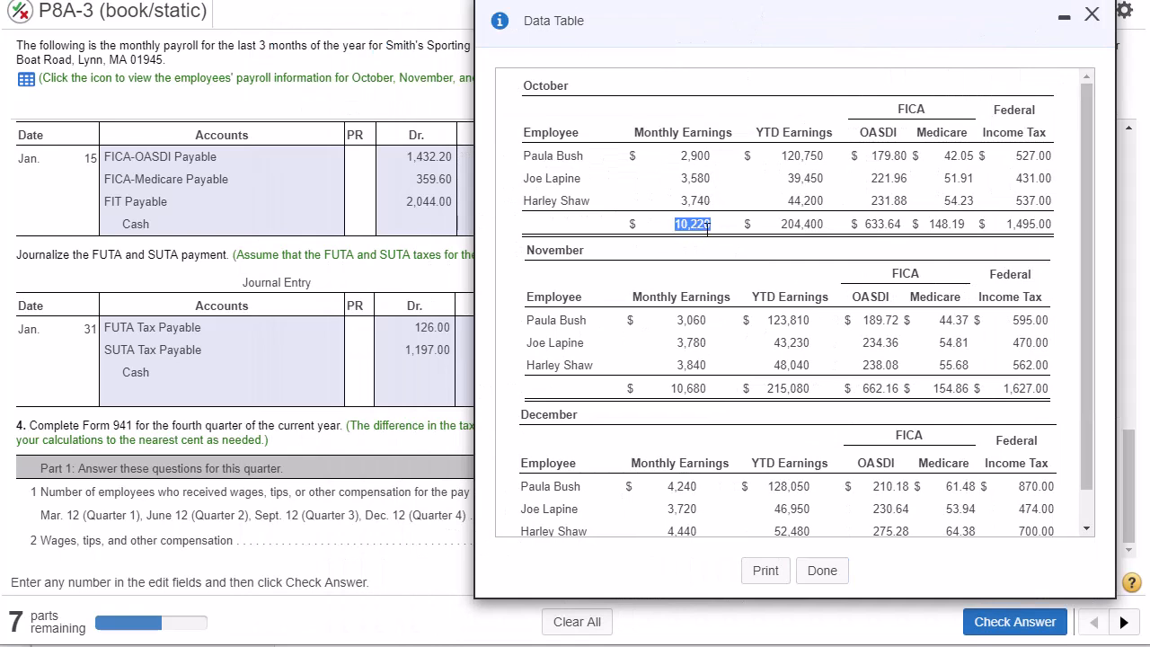
double_click(696, 388)
scroll(689, 409, "down", 1)
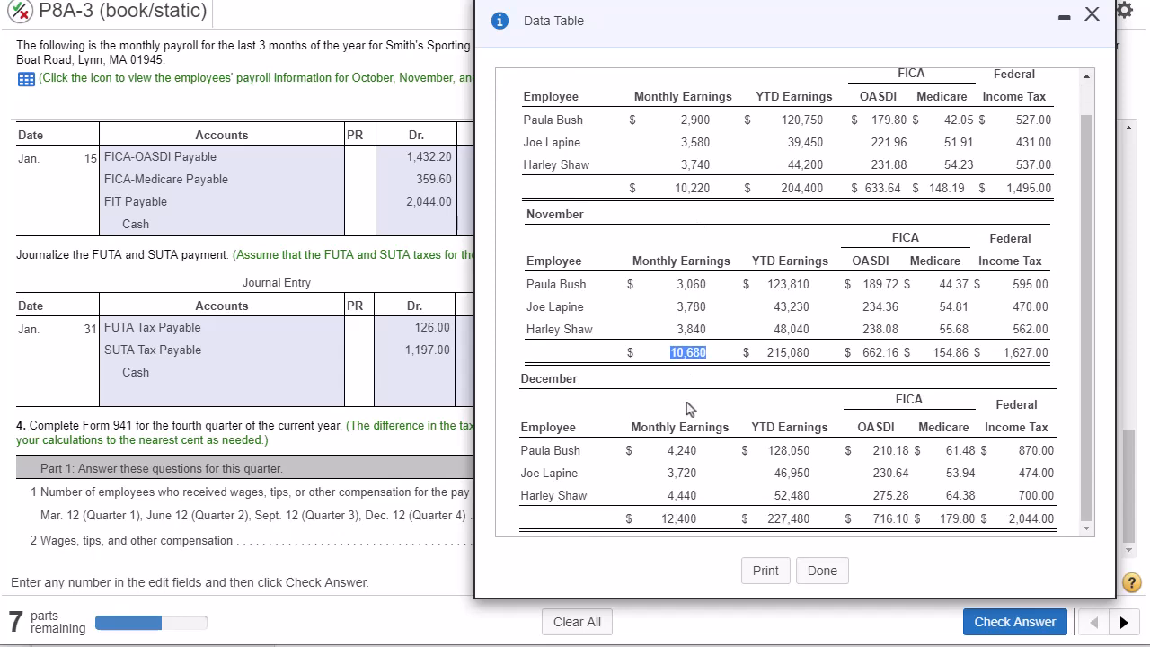
double_click(685, 517)
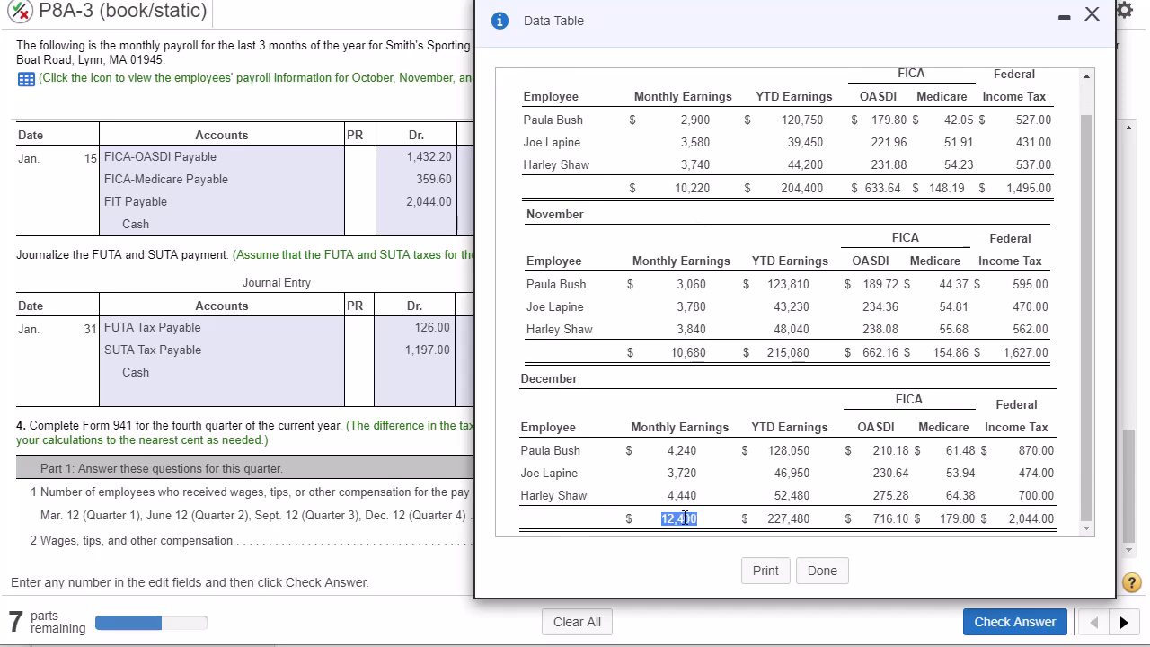
- Open the calculator and place it beside the payroll data table so both can be seen
left_click_drag(919, 16, 564, 19)
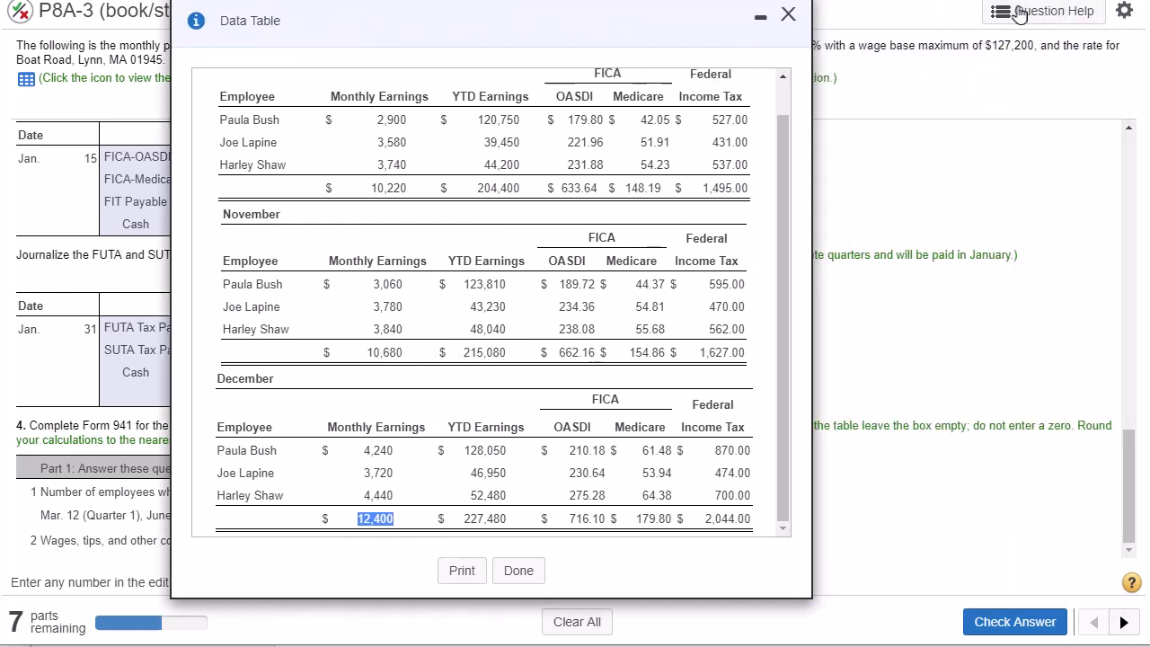
left_click(983, 17)
left_click(966, 165)
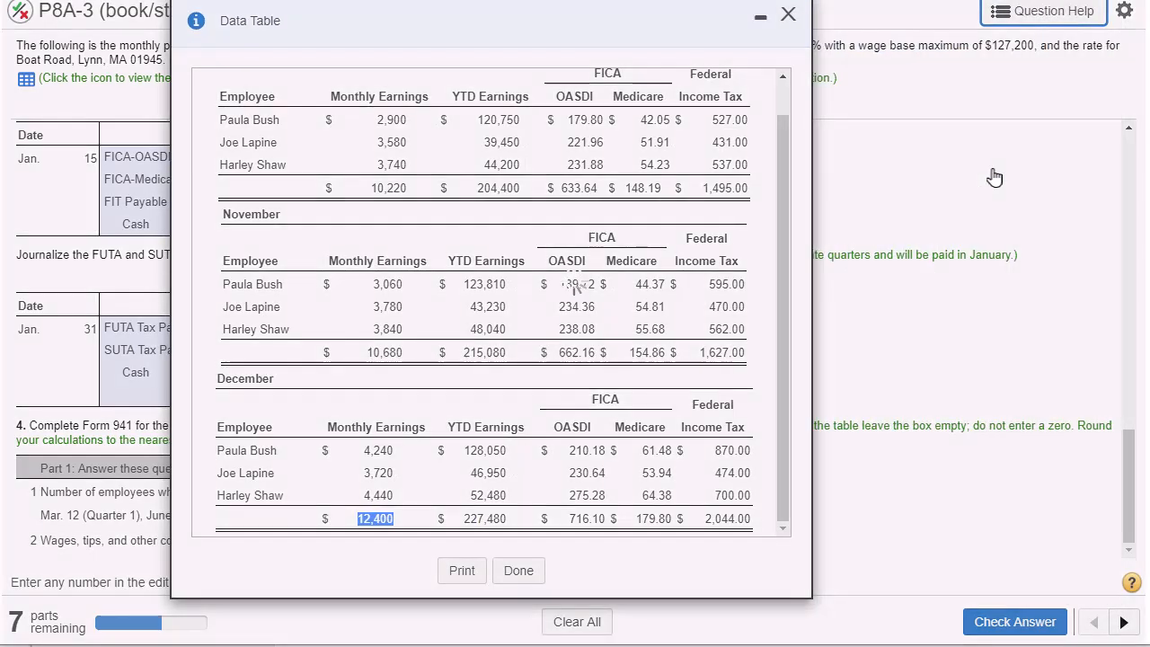
left_click_drag(885, 310, 898, 144)
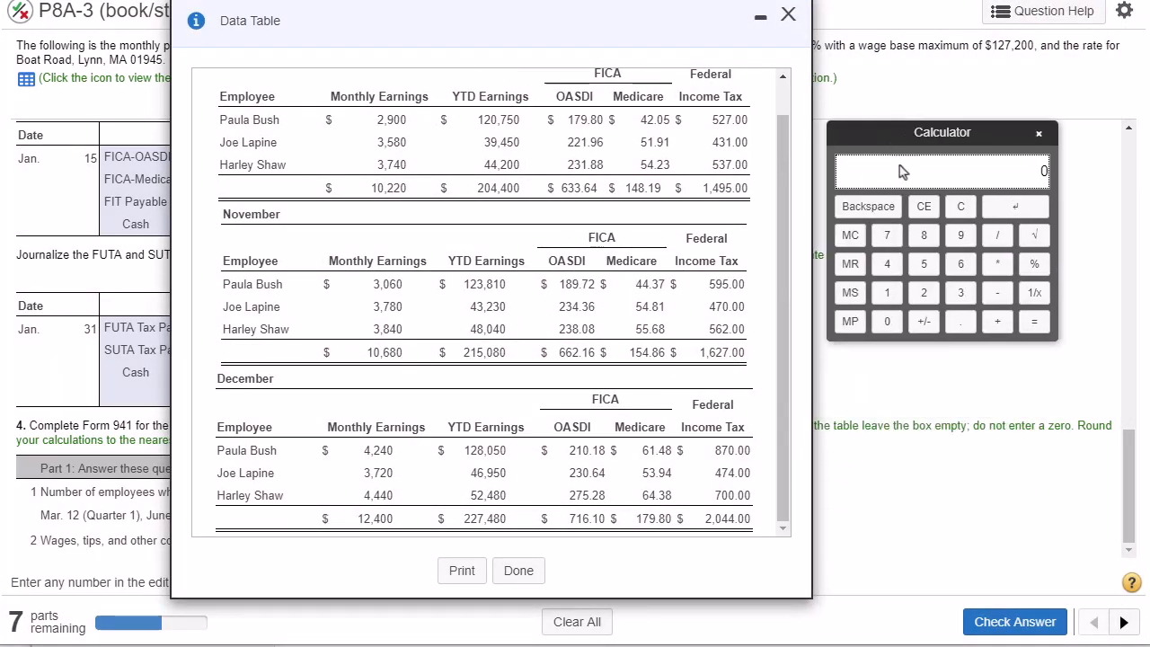
- Enter October's total monthly earnings of 10220 in the calculator as the first amount of the addition
double_click(388, 187)
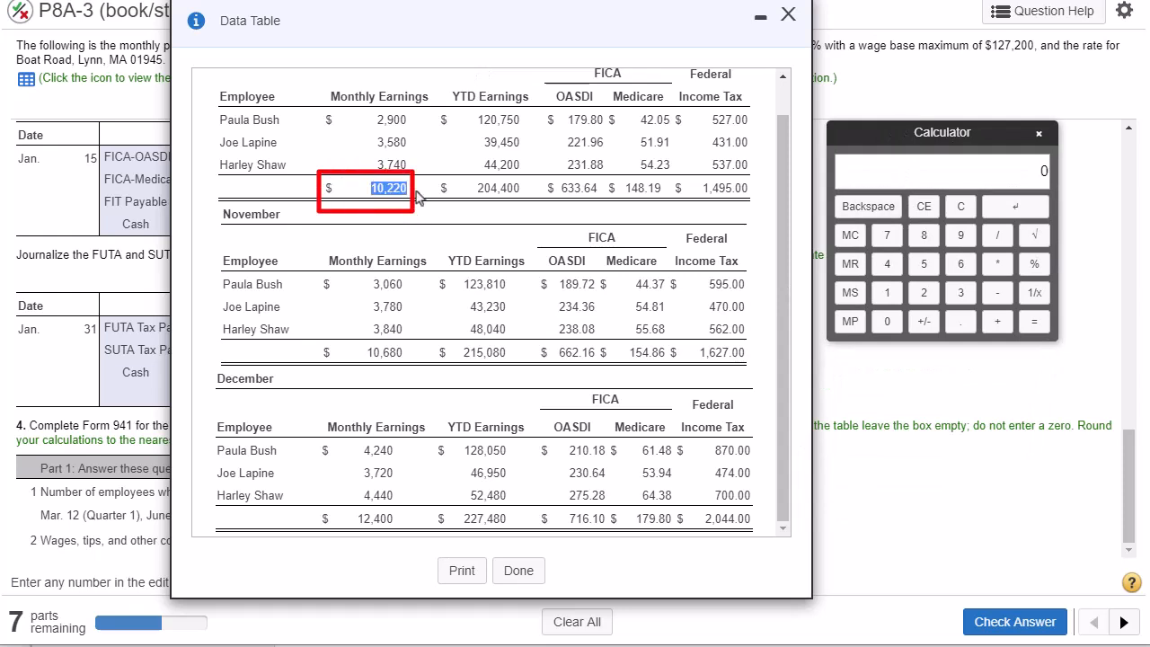
left_click(883, 293)
left_click(886, 321)
left_click(924, 293)
left_click(923, 294)
left_click(886, 321)
left_click(996, 322)
- Add November's total monthly earnings of 10680 to the running sum in the calculator
double_click(384, 352)
left_click(886, 293)
left_click(886, 322)
left_click(960, 264)
left_click(923, 235)
left_click(883, 323)
left_click(996, 322)
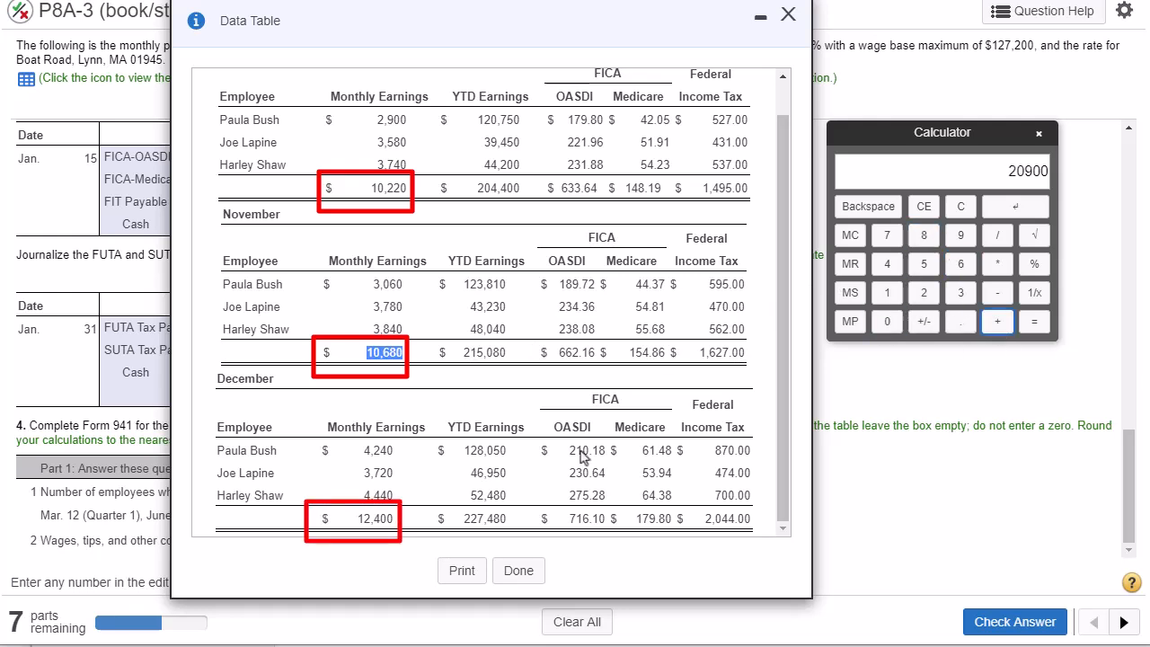
- Add December's total monthly earnings of 12400 and calculate the gross wages for the quarter
double_click(369, 516)
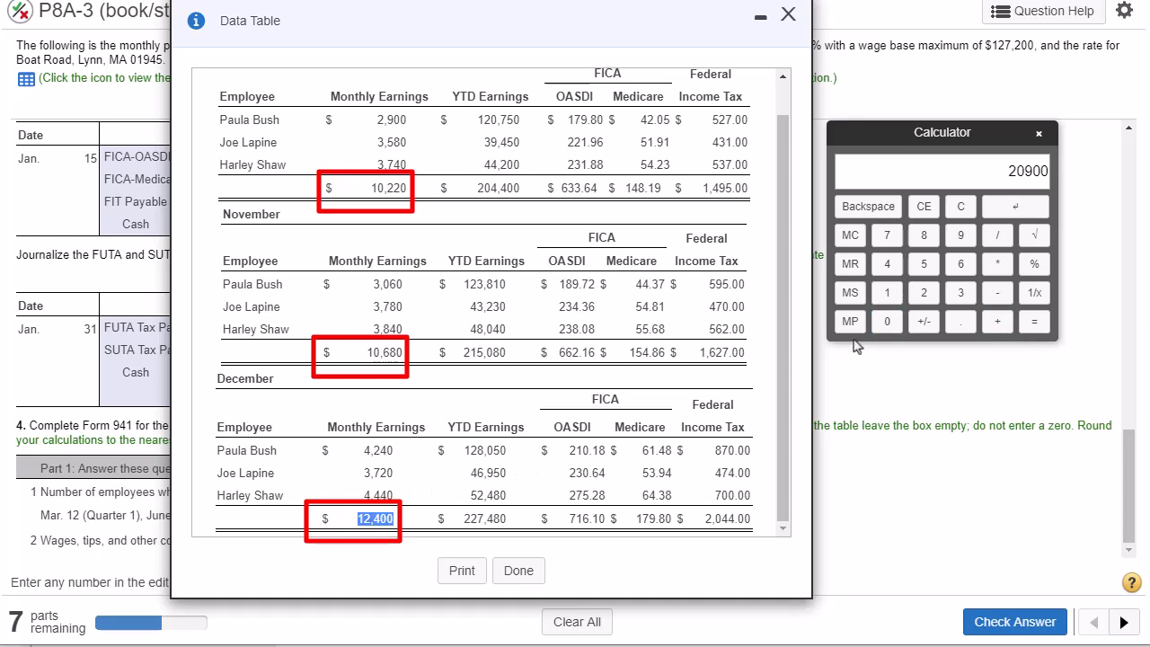
left_click(886, 292)
left_click(923, 293)
left_click(887, 264)
left_click(886, 321)
left_click(886, 322)
left_click(1031, 324)
- Close the payroll data, transfer the calculator result 33300 to line 2 for wages, tips and other compensation, and submit the answer
left_click(788, 14)
left_click(581, 539)
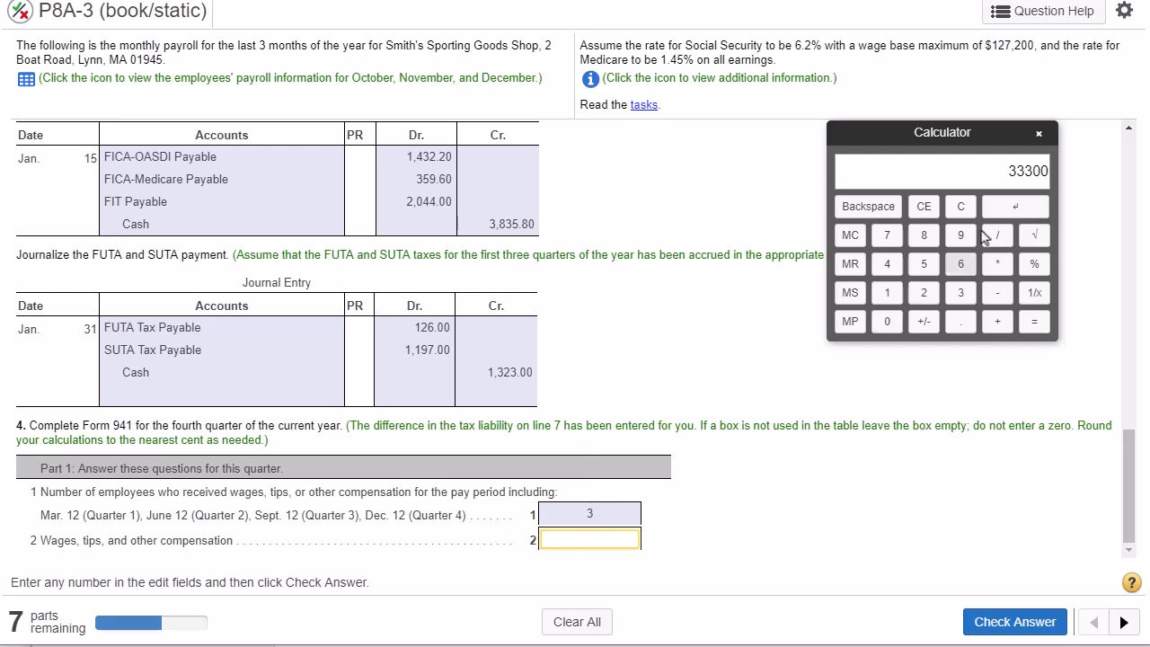
left_click(1003, 212)
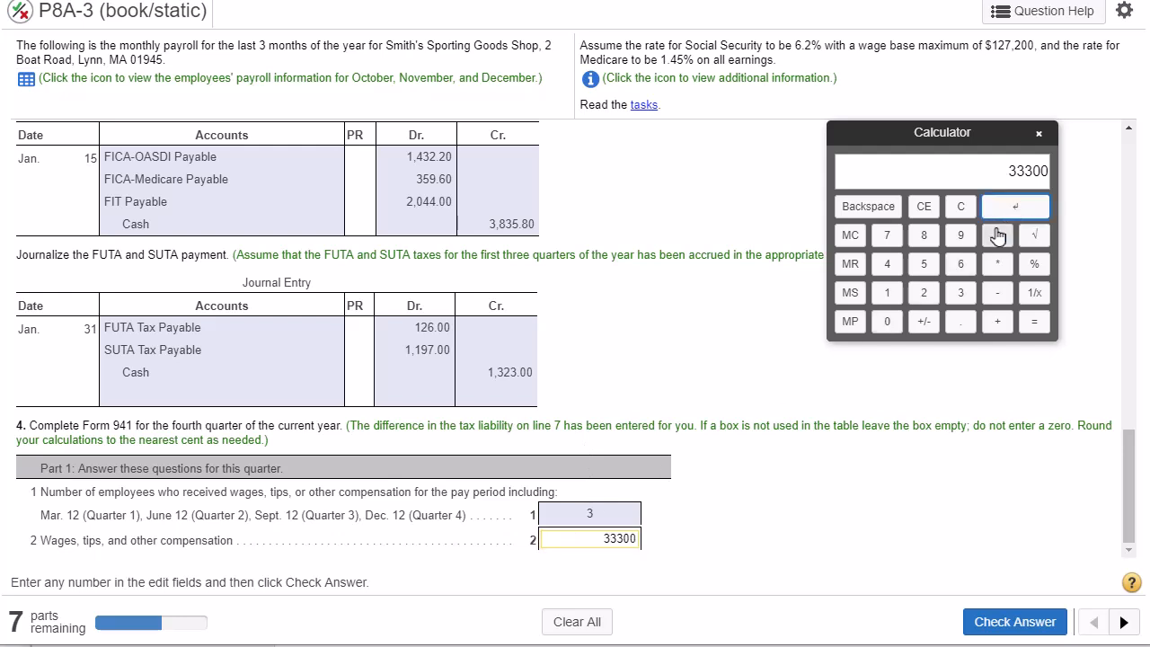
left_click(1014, 620)
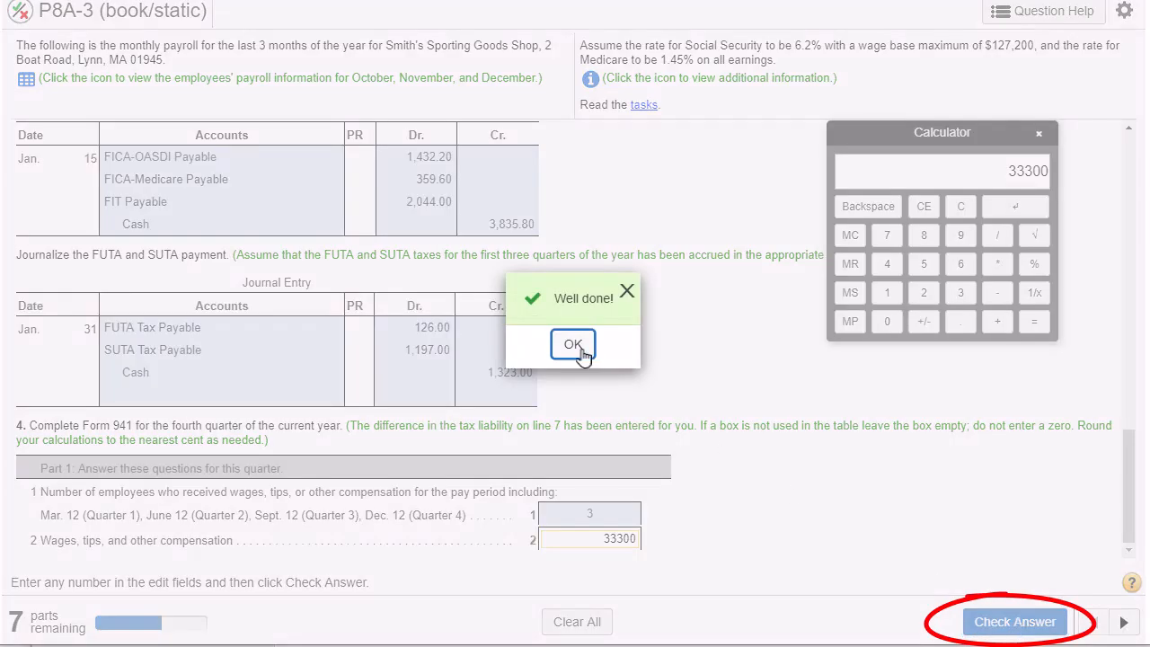
left_click(575, 346)
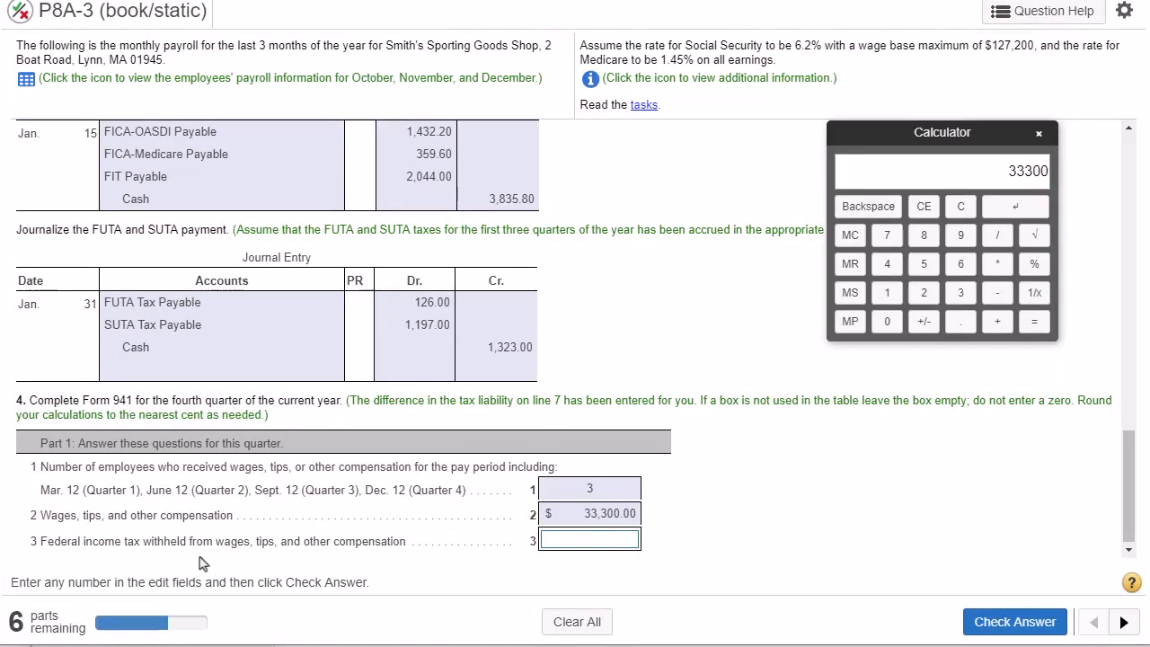
- Open the employees' payroll data, clear the calculator, and enter October's total federal income tax of 1495 as the first amount of the addition
left_click_drag(68, 544, 290, 546)
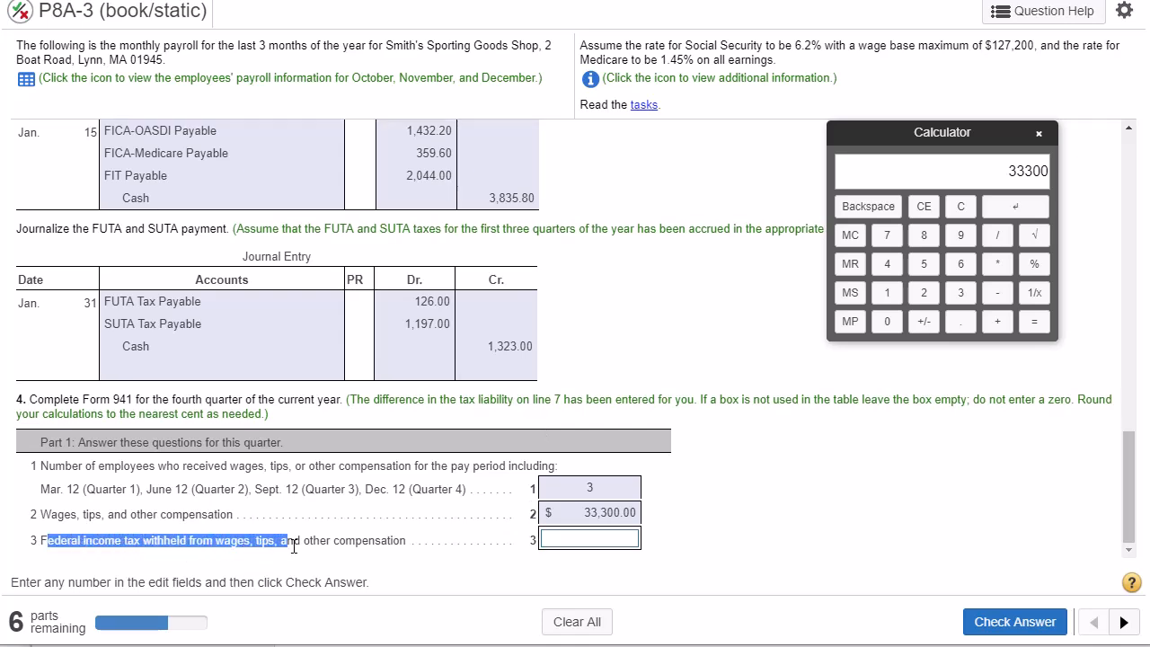
left_click(26, 79)
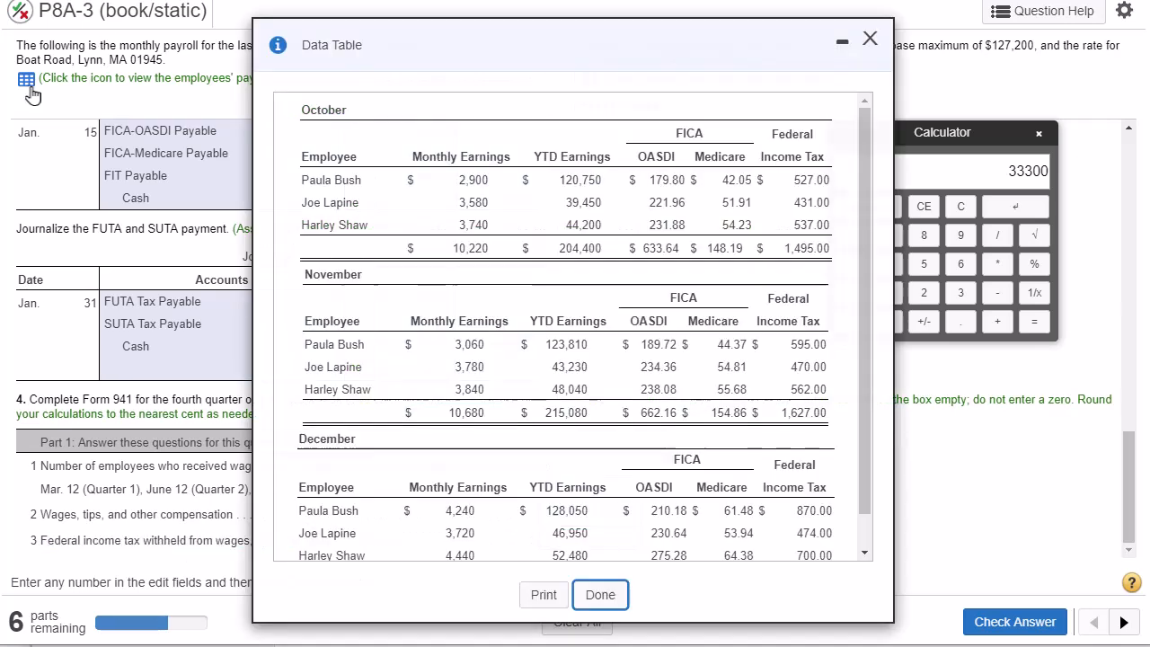
left_click_drag(581, 45, 387, 20)
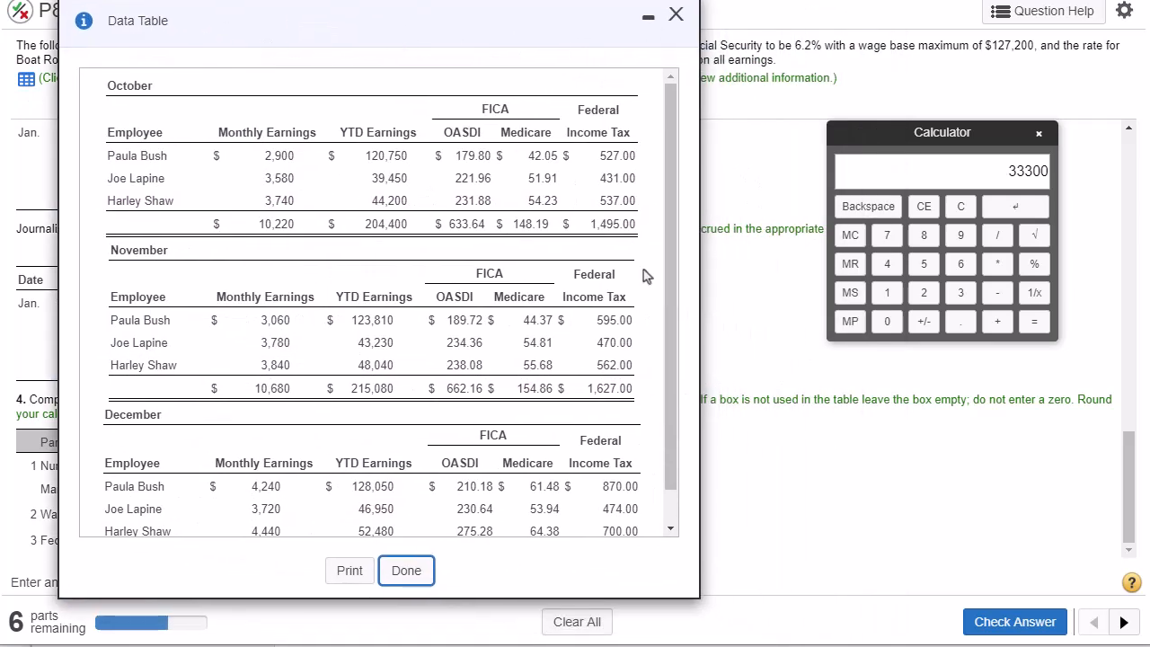
double_click(608, 223)
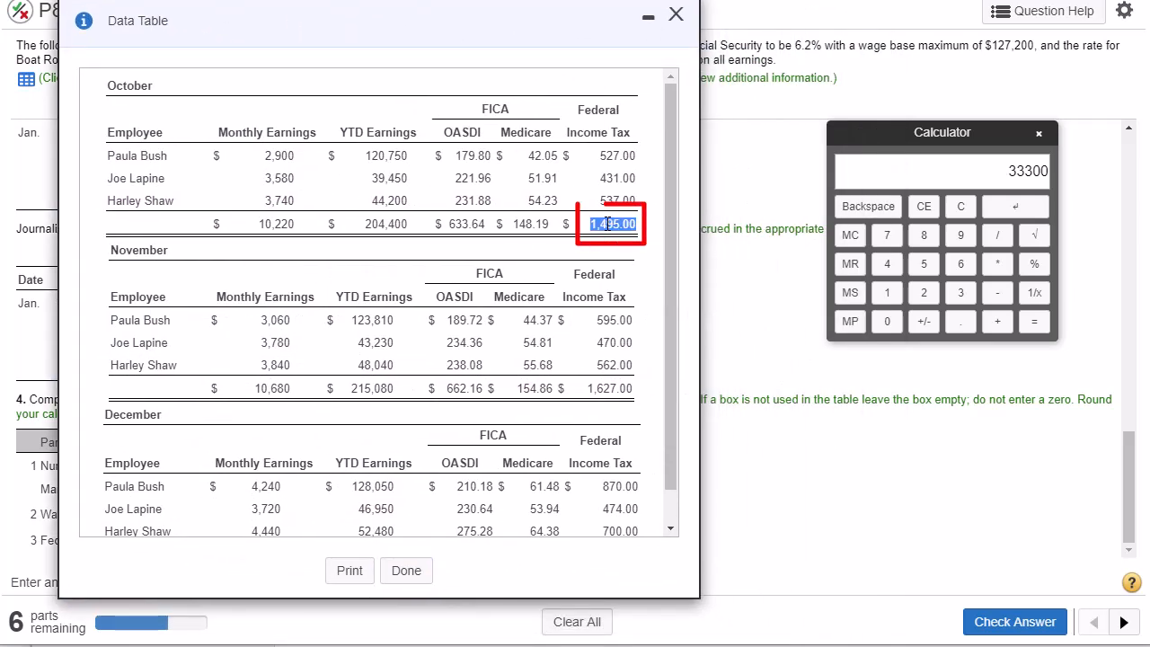
left_click(960, 205)
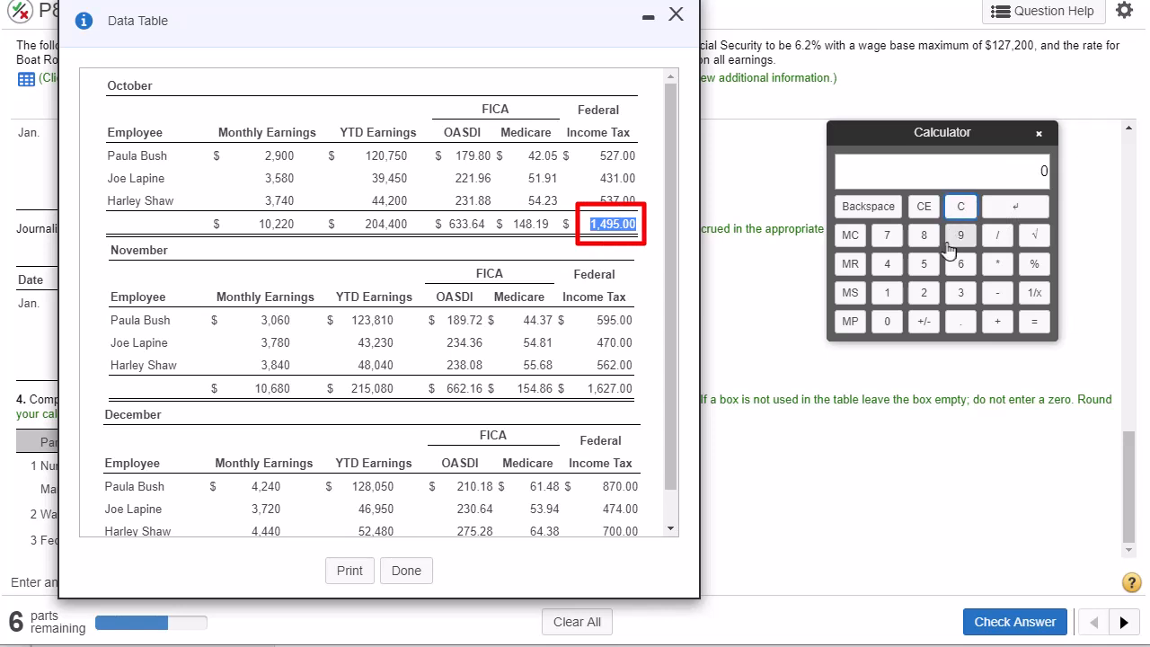
left_click(889, 293)
left_click(886, 264)
left_click(960, 236)
left_click(924, 266)
left_click(997, 322)
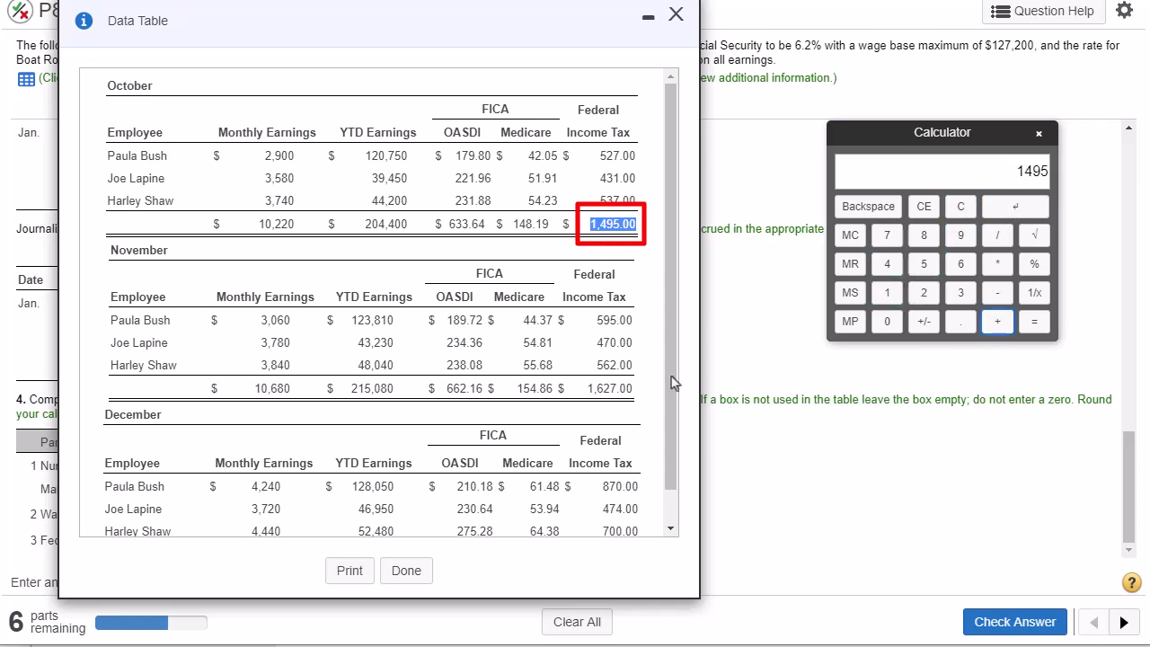
- Add November's total federal income tax of 1627 to the running sum in the calculator
double_click(606, 388)
left_click(887, 293)
left_click(960, 264)
left_click(923, 292)
left_click(886, 236)
left_click(990, 321)
- Add December's total federal income tax of 2044 and calculate the tax withheld for the quarter
mouse_move(670, 464)
left_mouse_down()
mouse_move(671, 517)
mouse_move(625, 516)
left_mouse_up()
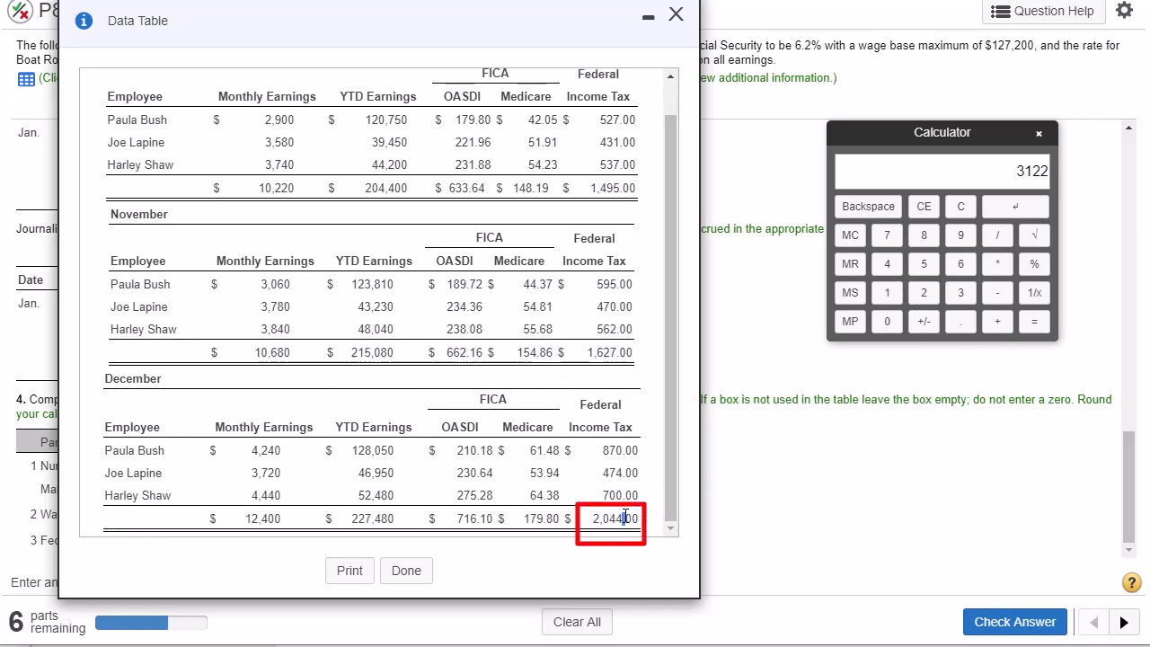
double_click(615, 521)
left_click(923, 292)
left_click(887, 321)
left_click(886, 264)
left_click(887, 263)
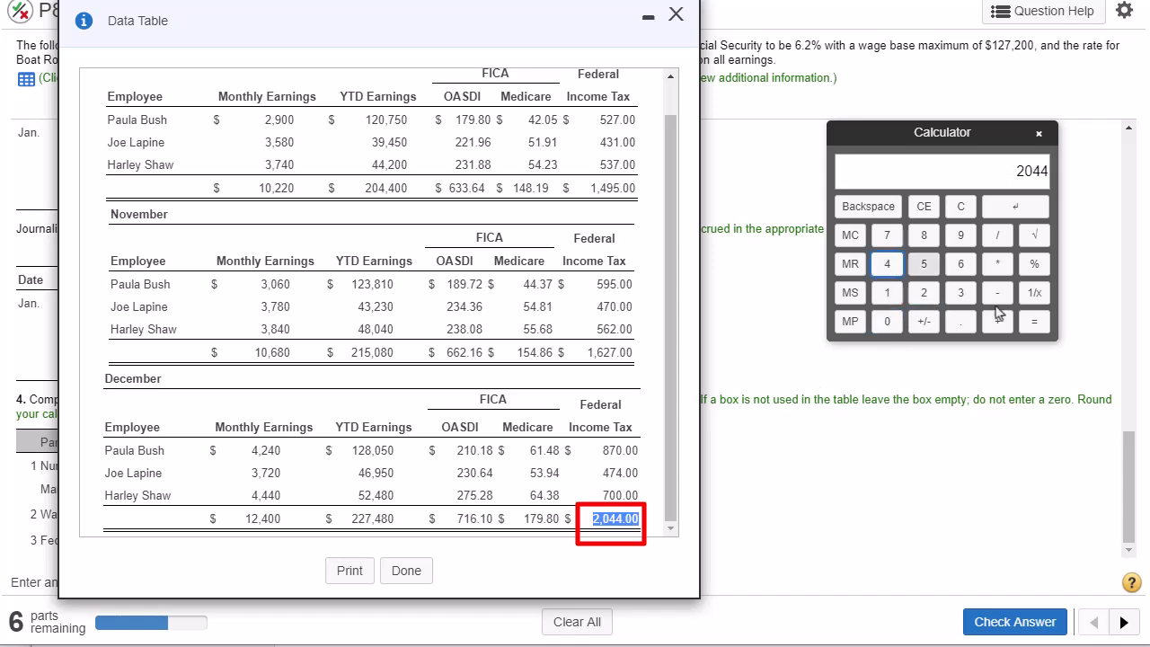
left_click(1034, 321)
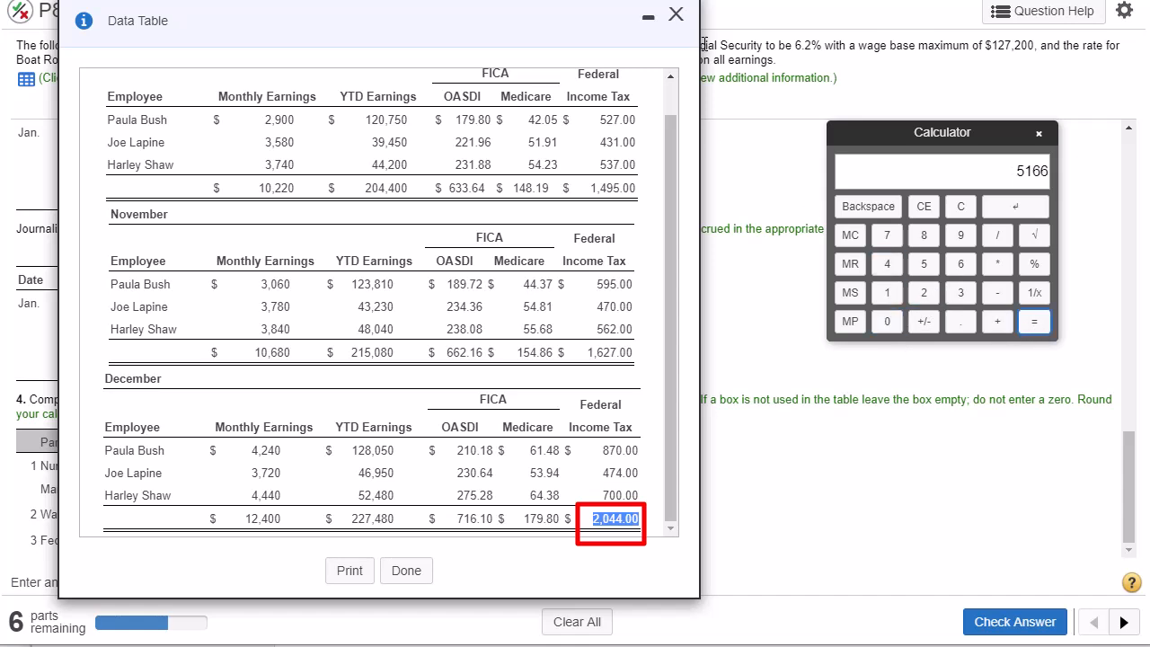
- Close the payroll data, transfer the calculator result 5166 to line 3 for federal income tax withheld, and submit the answer
left_click(675, 15)
left_click(590, 539)
left_click(1005, 209)
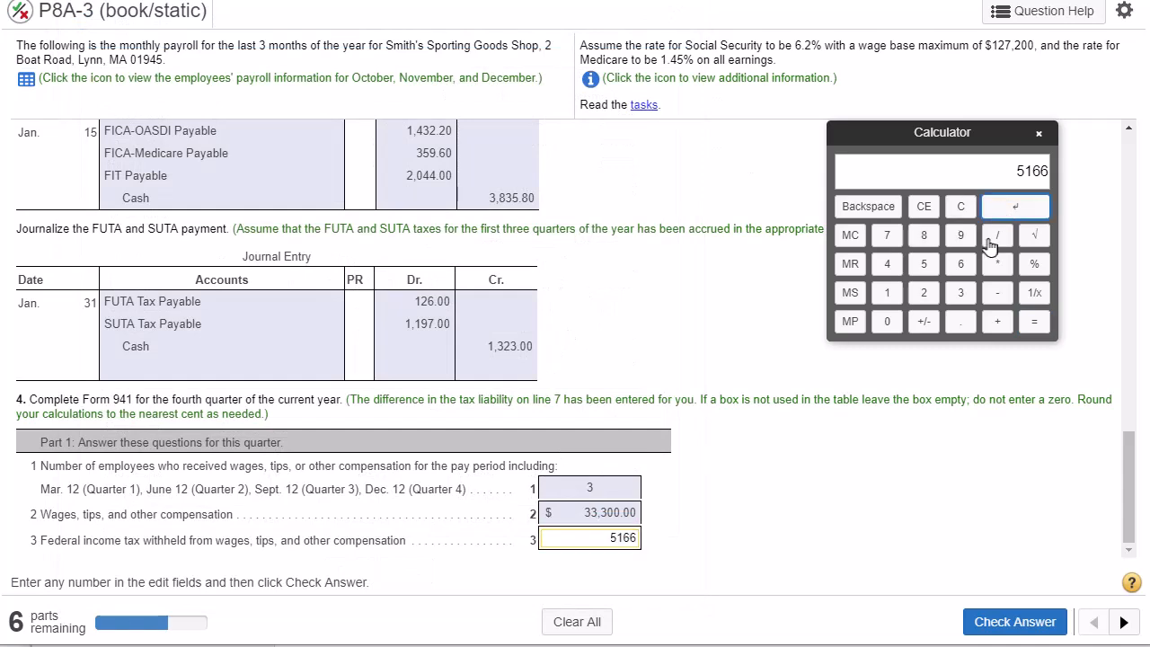
left_click(1017, 622)
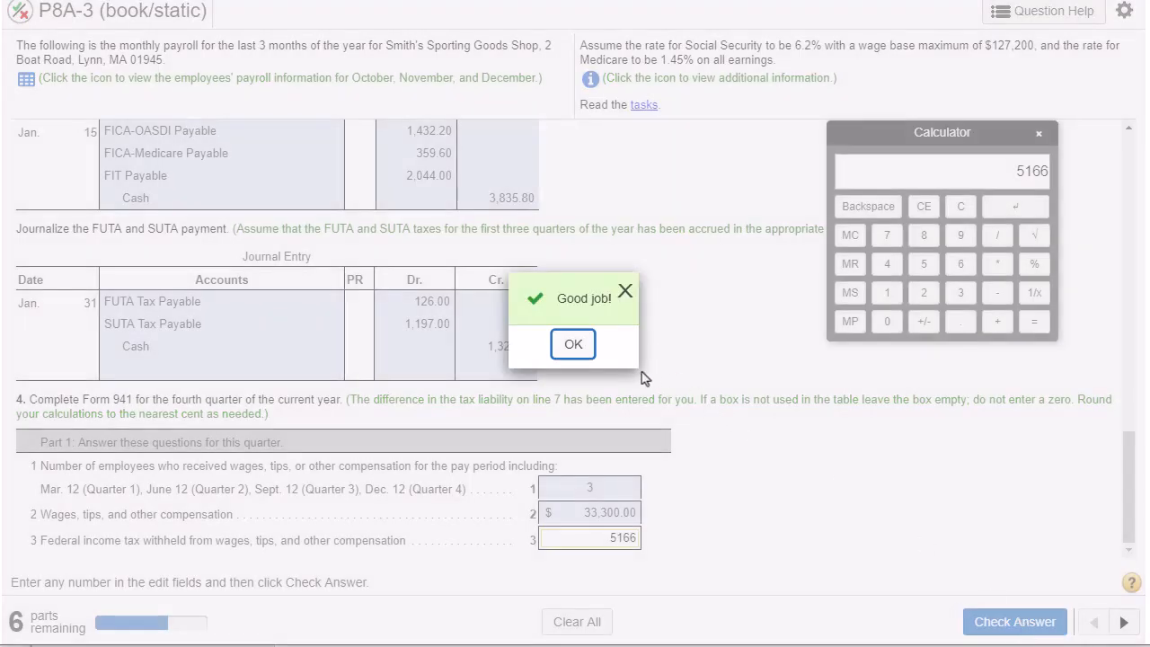
left_click(573, 344)
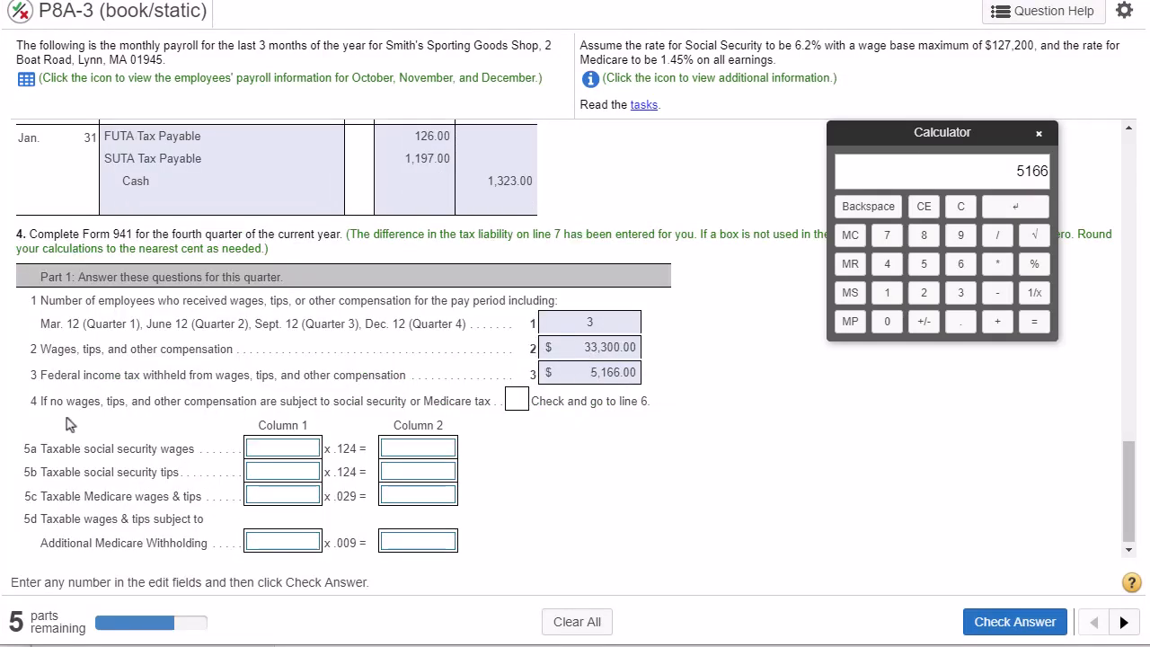
- Read lines 4 and 5a of Form 941 and activate the column 1 box for taxable social security wages
left_click_drag(55, 400, 505, 408)
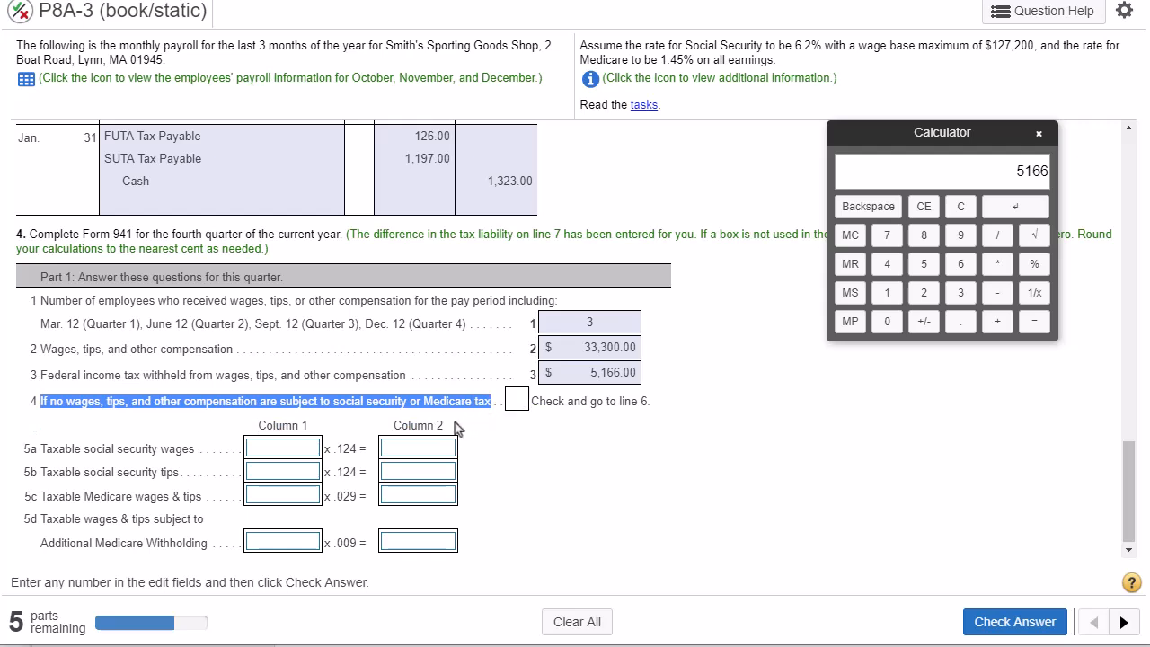
left_click(37, 447)
left_click_drag(37, 447, 192, 452)
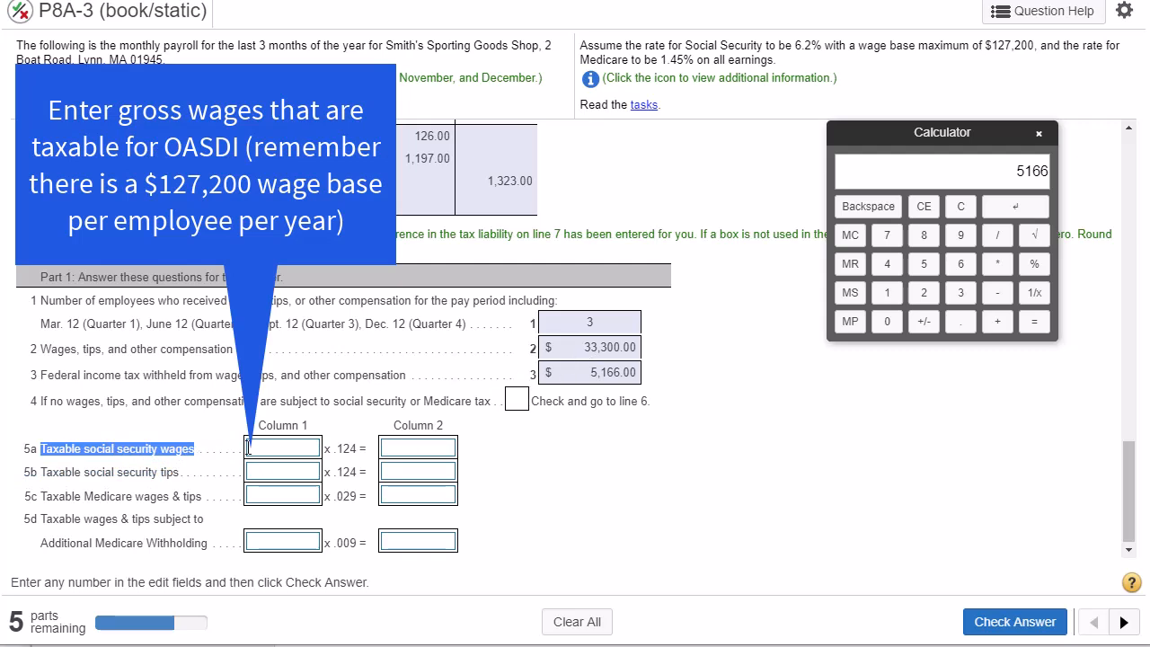
left_click(268, 449)
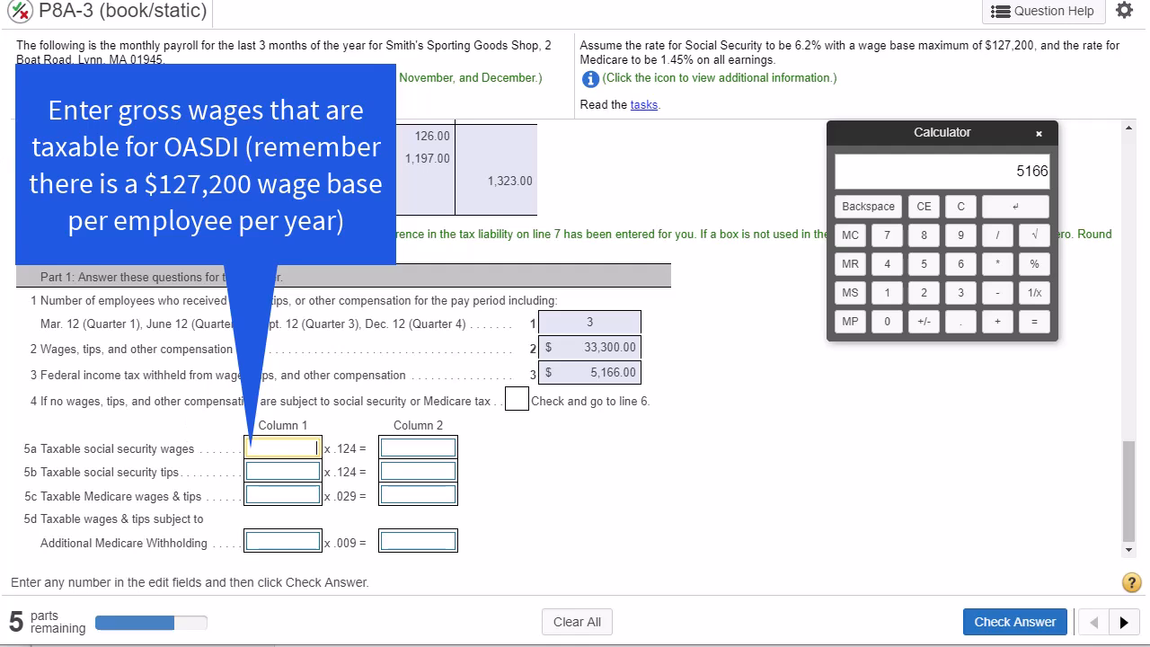
- Reopen the employees' payroll data and position its window so the line 5a entry box and the monthly totals are both in view
left_click(27, 79)
left_click_drag(528, 46, 706, 55)
double_click(747, 255)
double_click(643, 256)
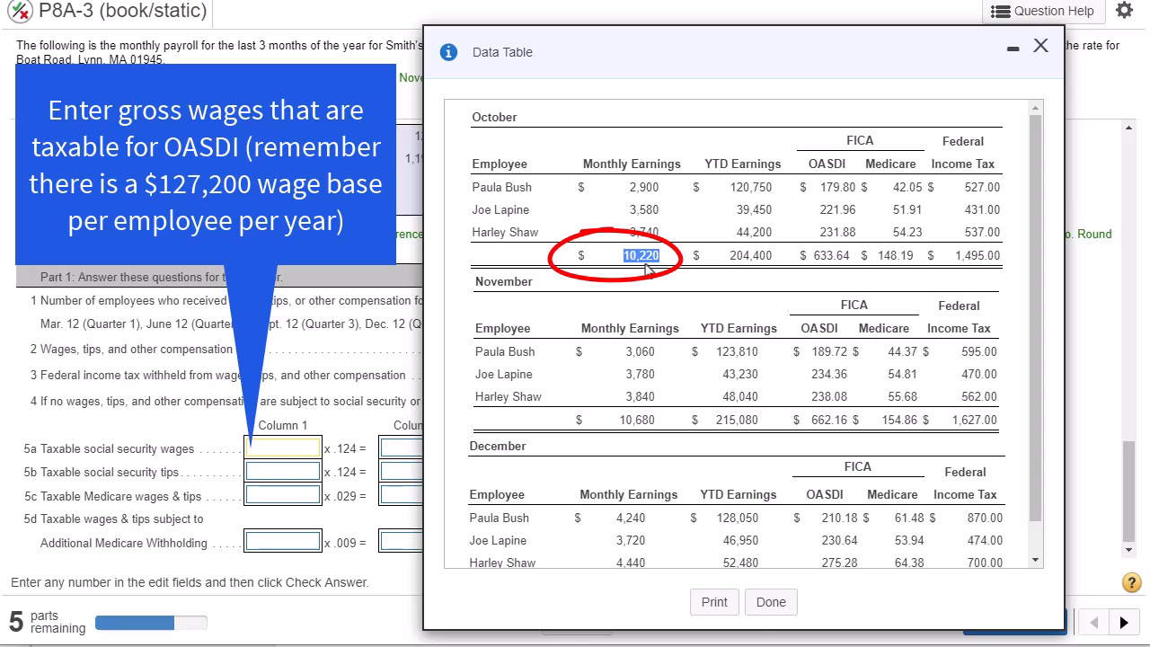
left_click_drag(834, 58, 476, 186)
left_click_drag(778, 45, 984, 50)
left_click_drag(527, 188, 798, 34)
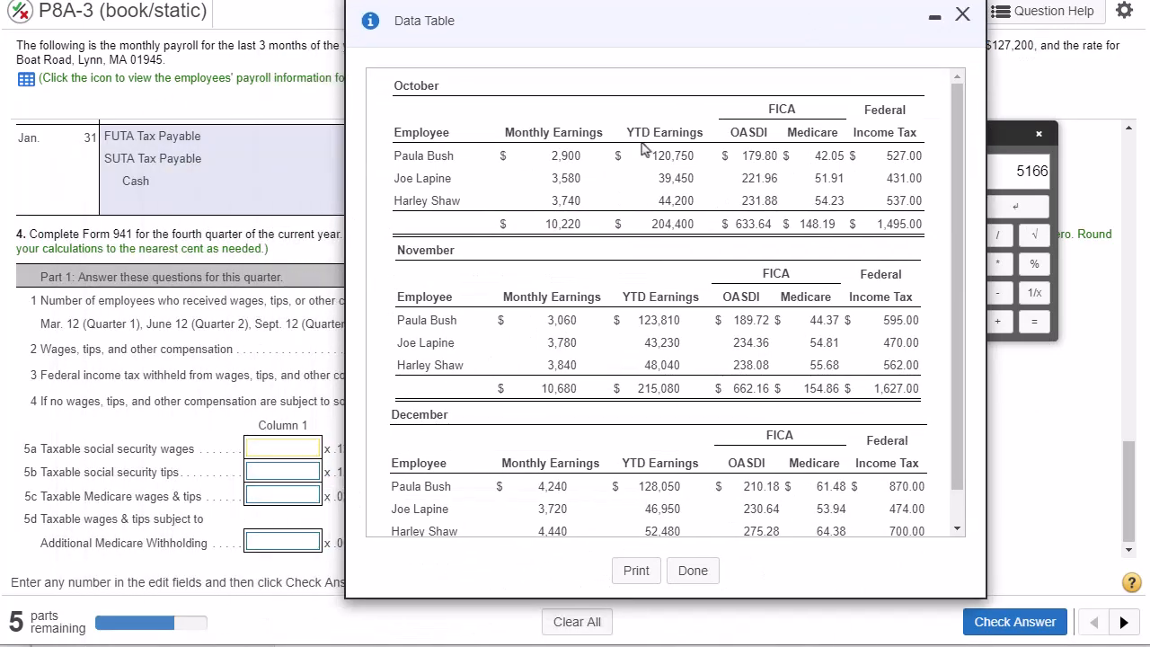
- Check October's year-to-date earnings against the OASDI wage base and identify the month's total taxable earnings
double_click(668, 155)
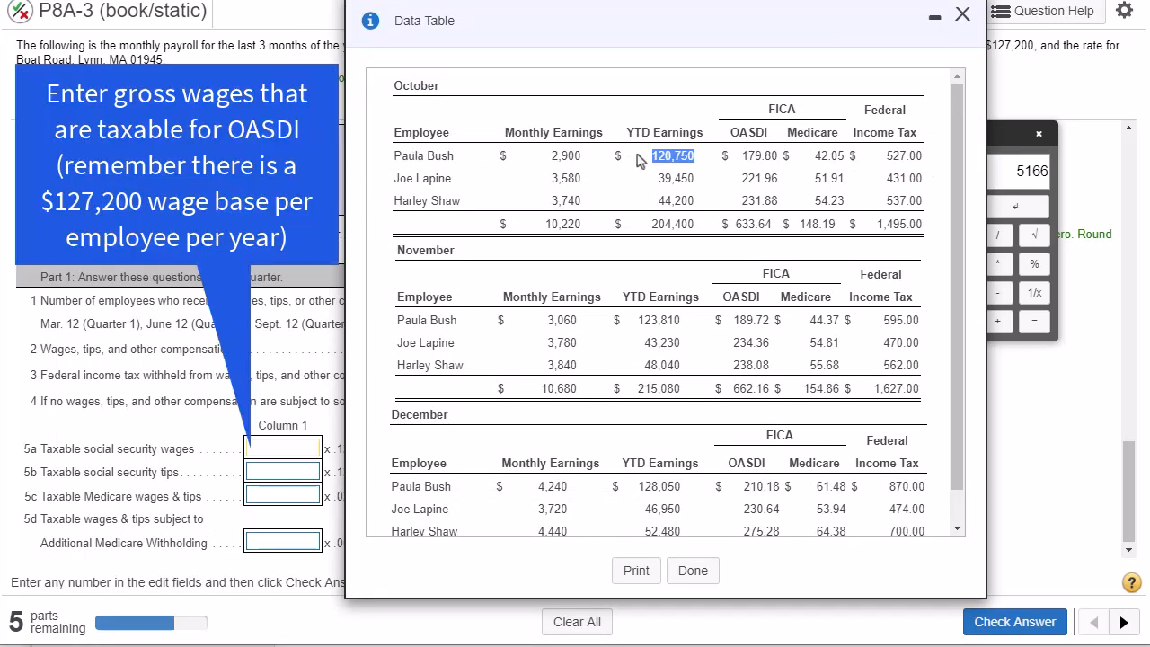
double_click(416, 85)
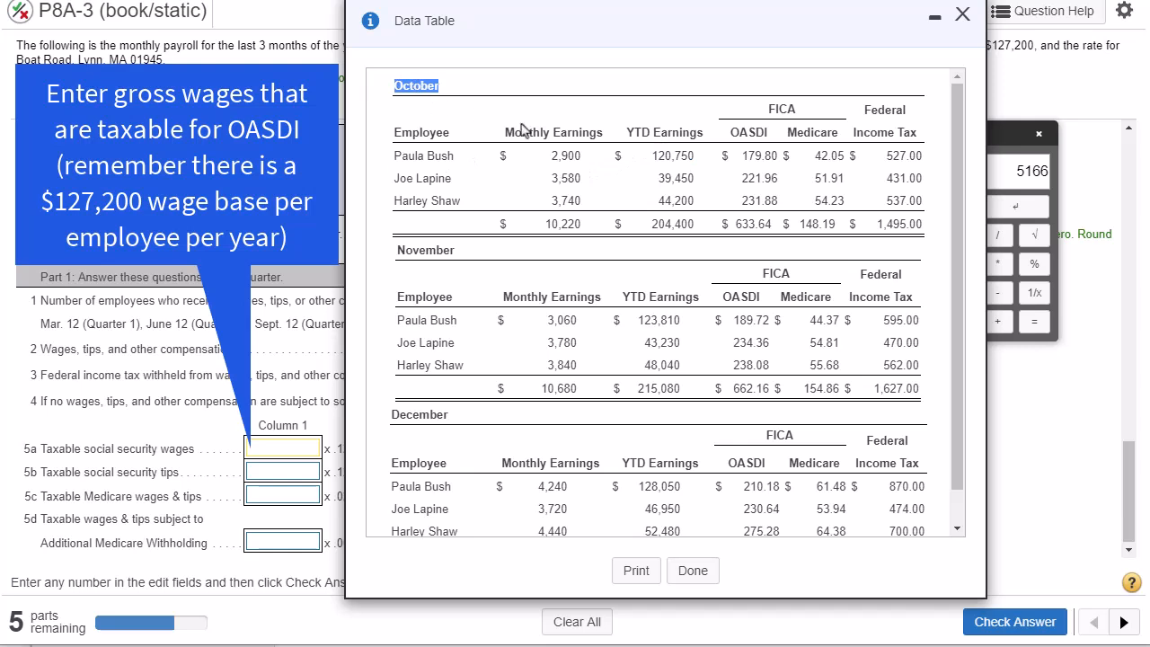
double_click(668, 155)
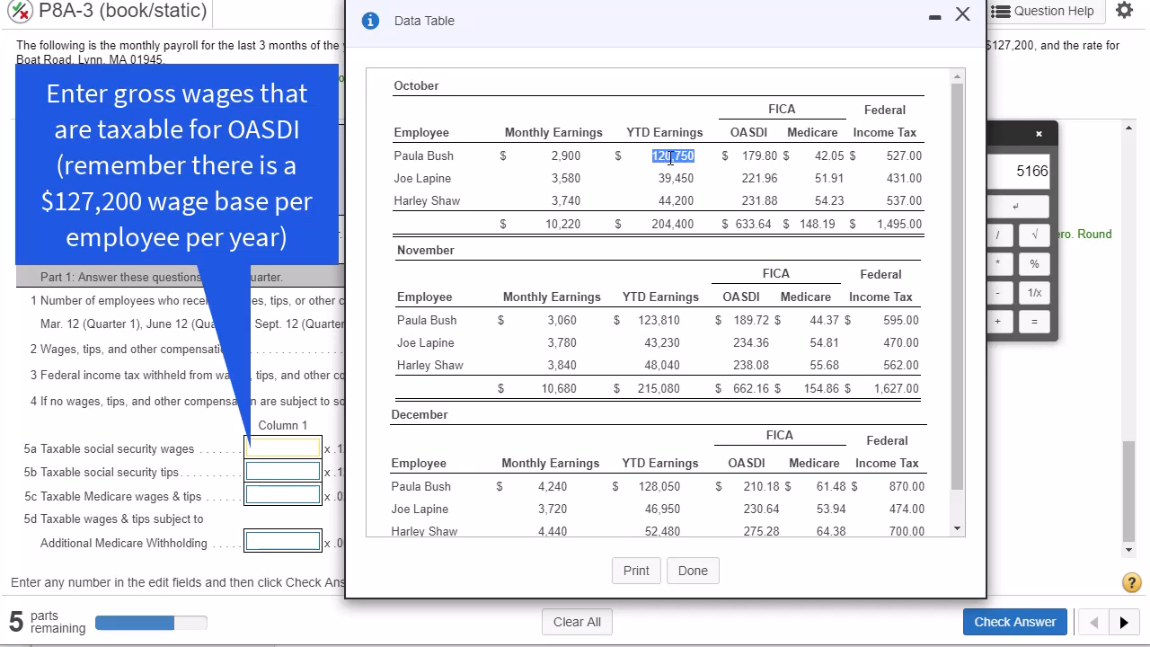
double_click(567, 223)
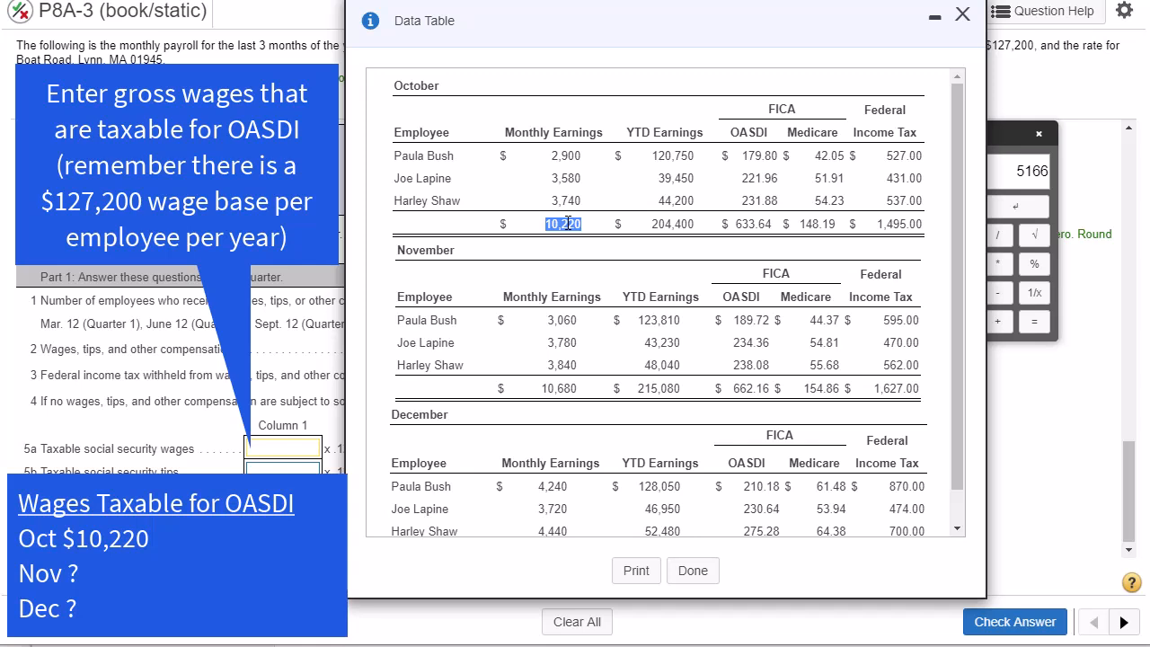
- Check each employee's November year-to-date earnings against the OASDI wage base and identify the month's total taxable earnings
double_click(557, 388)
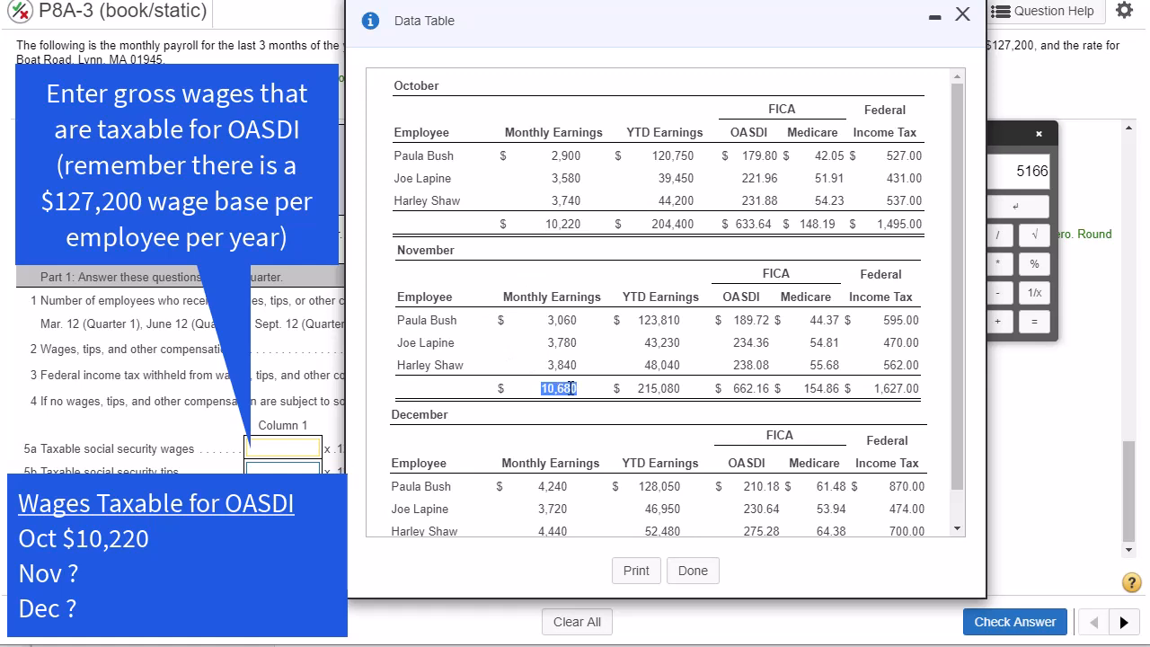
double_click(653, 320)
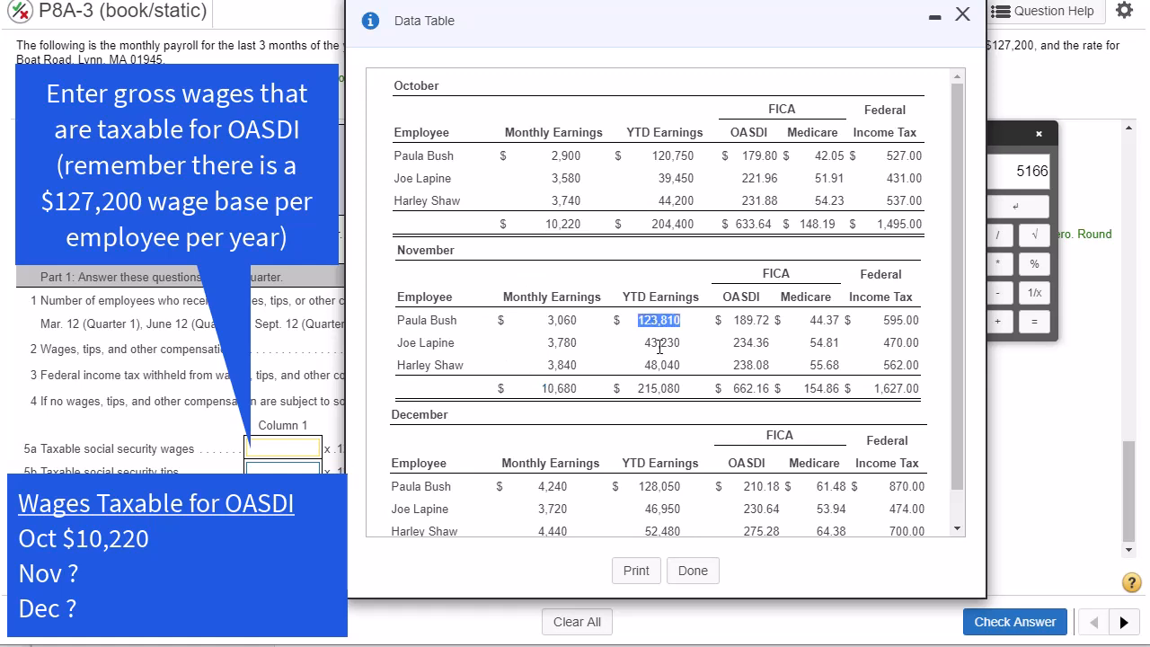
double_click(660, 343)
double_click(660, 365)
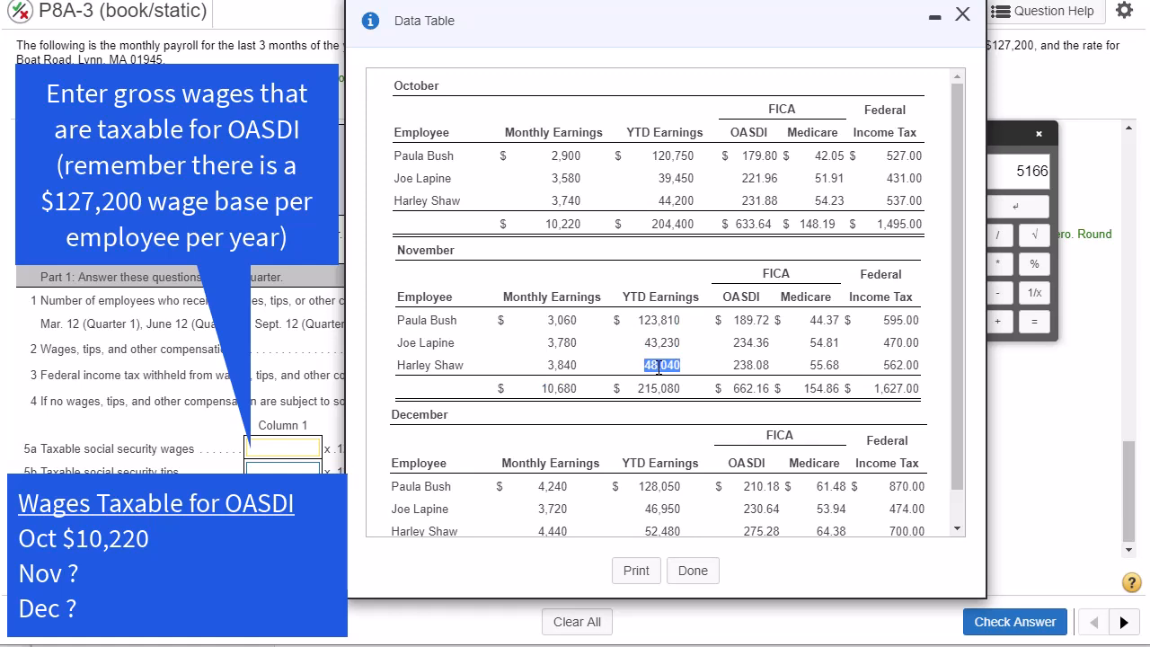
double_click(561, 388)
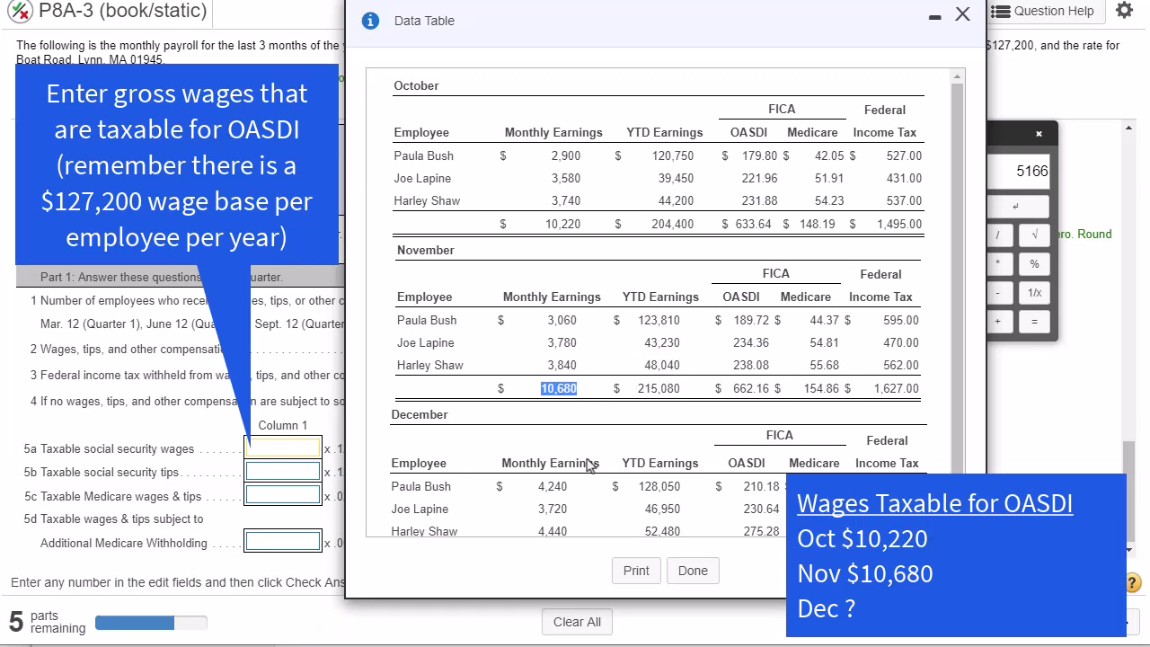
- Compare December's total earnings and the first employee's year-to-date earnings with the OASDI wage base, and close the payroll data
scroll(583, 471, "down", 1)
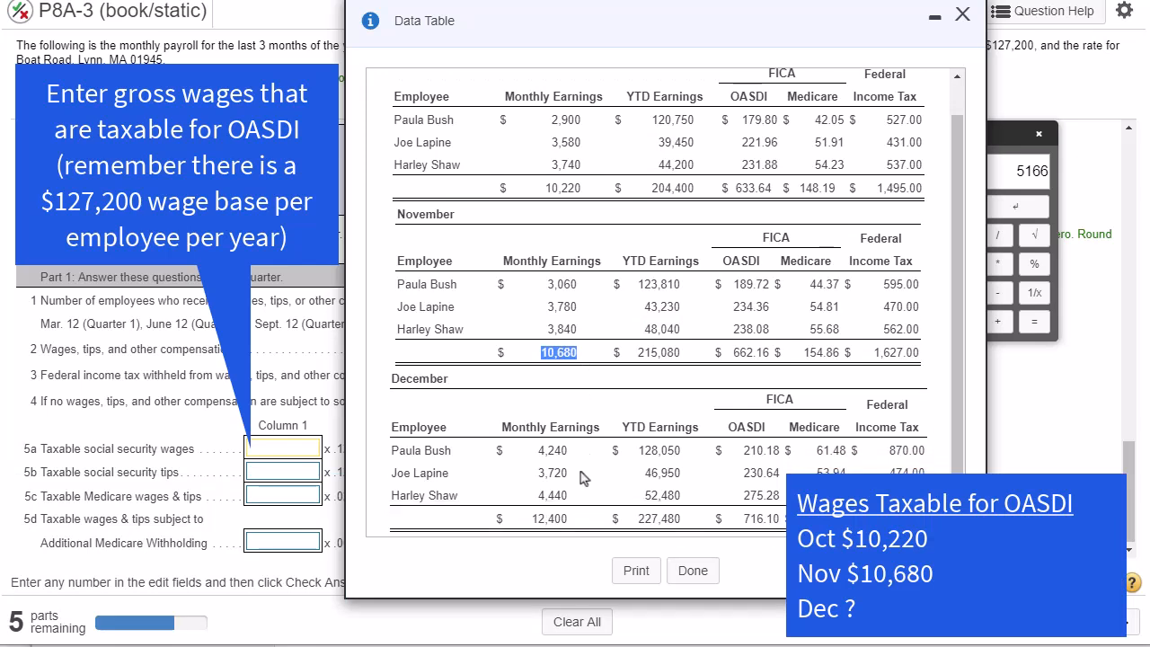
double_click(553, 519)
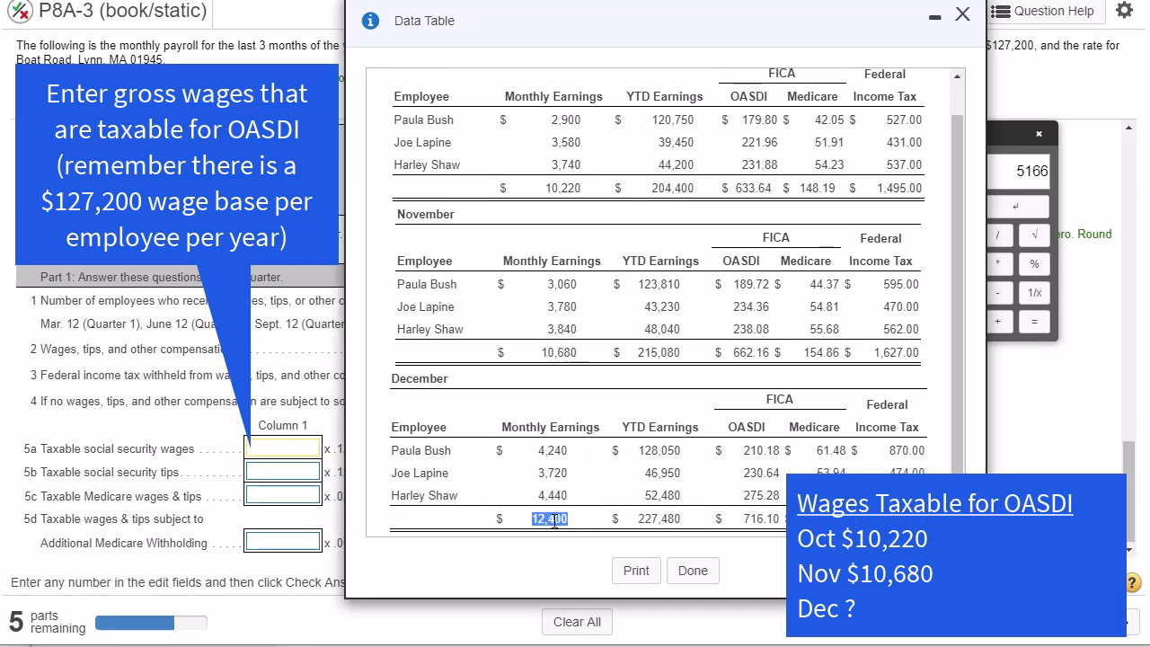
double_click(663, 451)
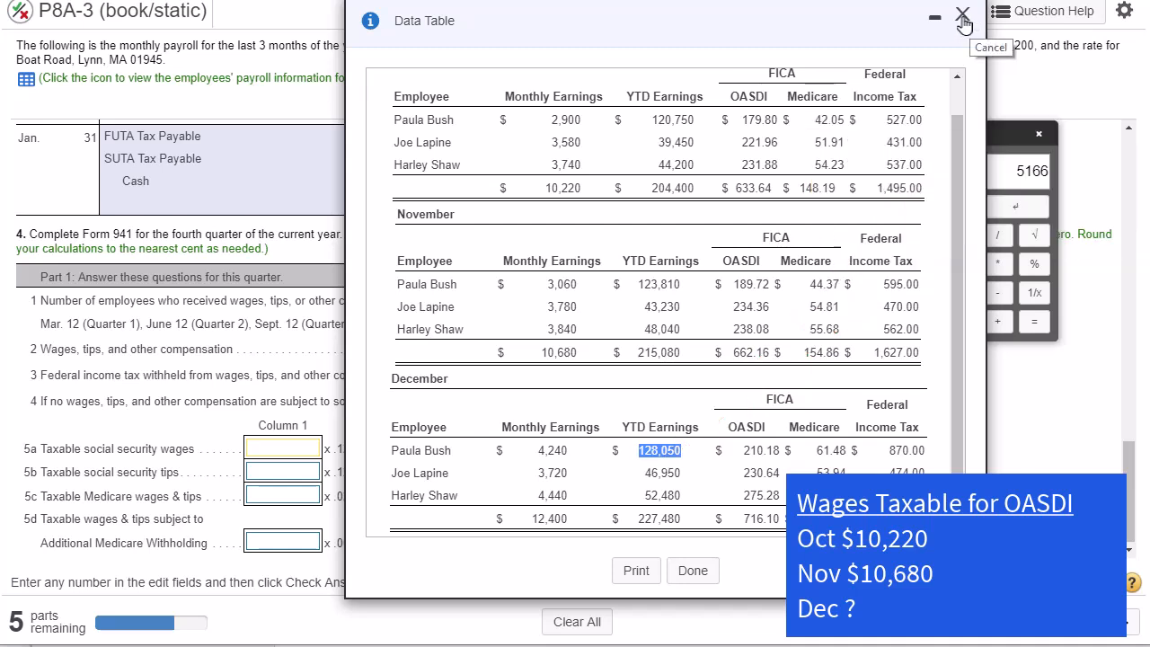
left_click(961, 20)
- Return to part 1 of the problem and look up the first employee's taxable OASDI wages for December
left_click_drag(1130, 493, 1133, 153)
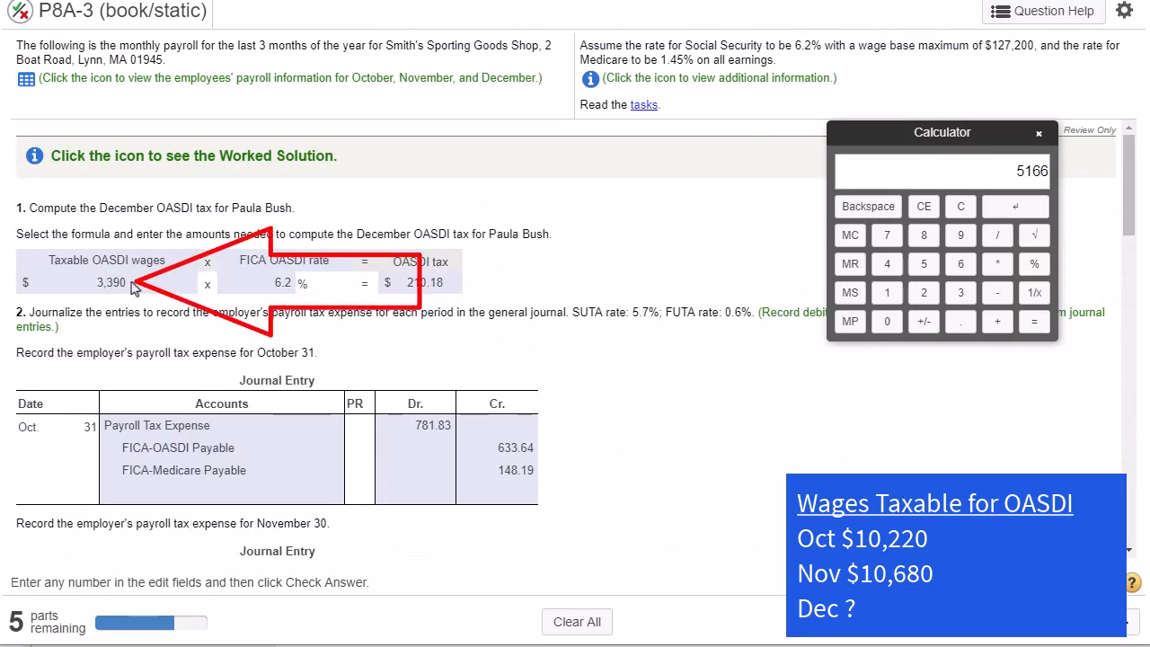
left_click_drag(130, 284, 90, 285)
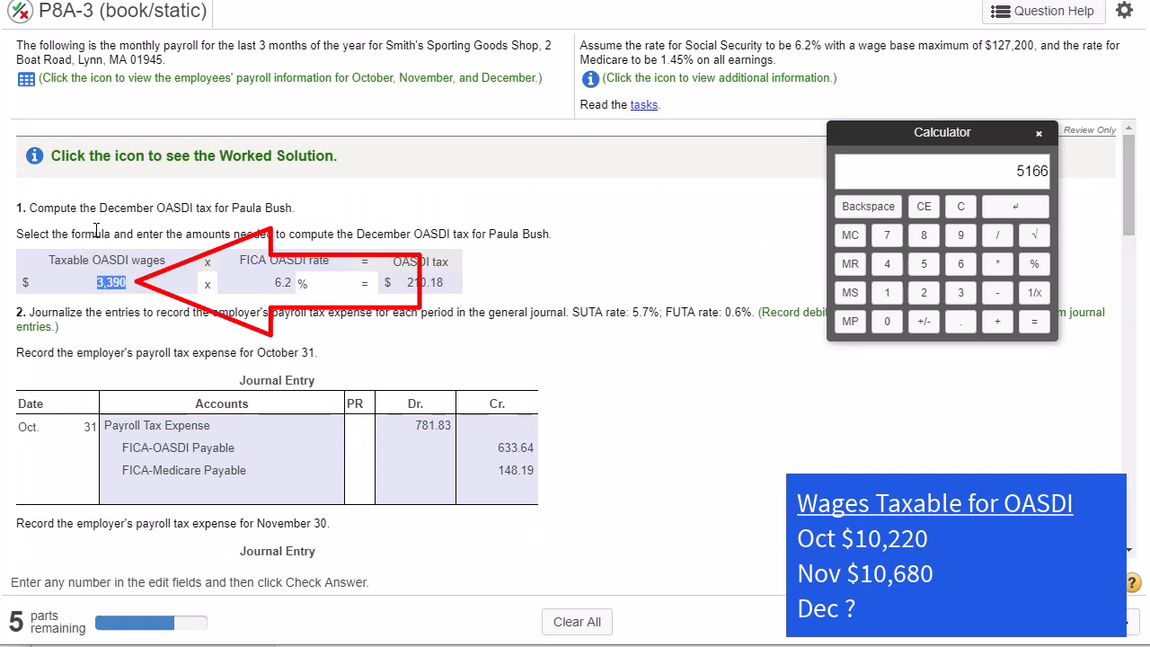
left_click_drag(232, 208, 102, 205)
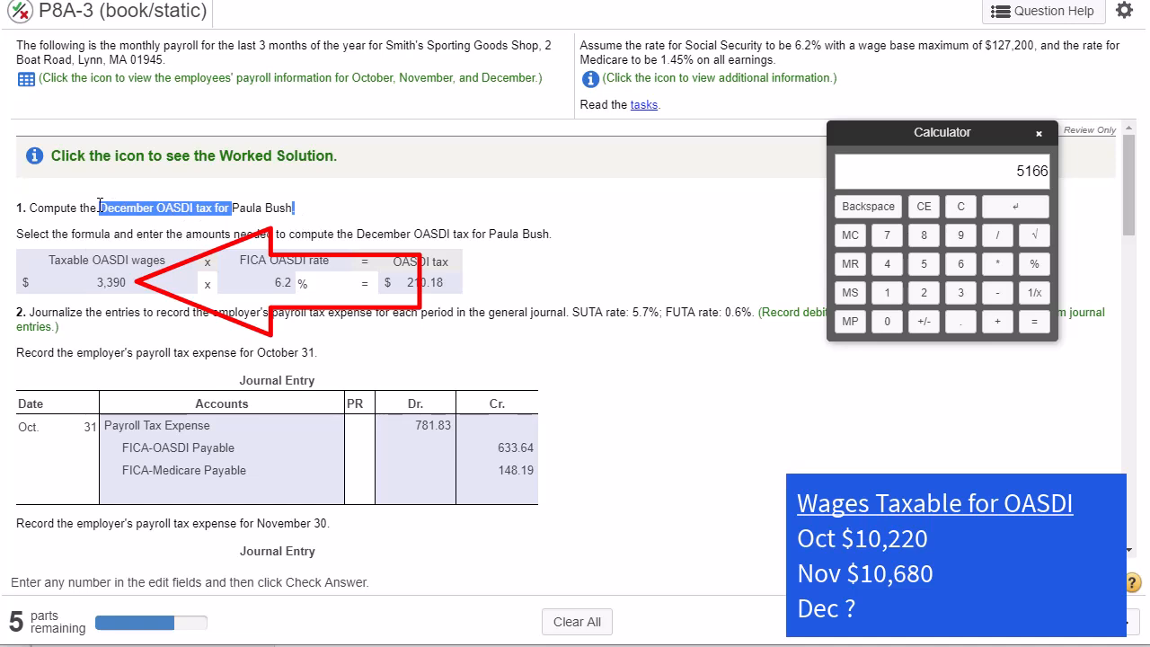
double_click(108, 285)
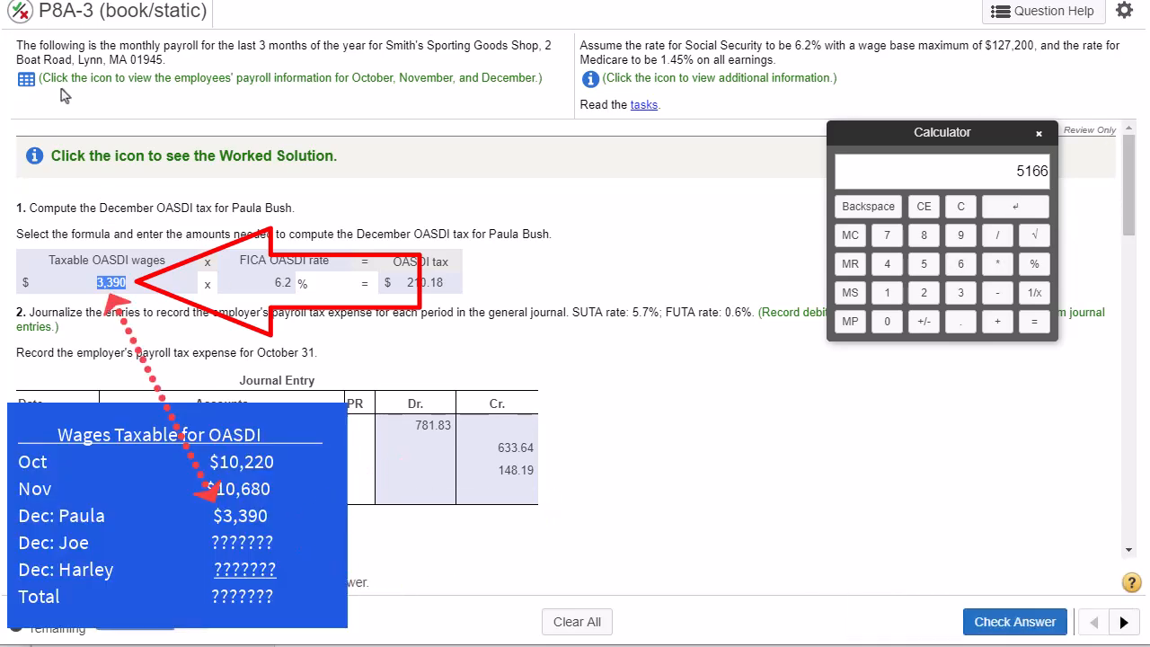
- Reopen the employees' payroll data and compare the first employee's December earnings with the taxable OASDI wages in part 1
left_click(24, 81)
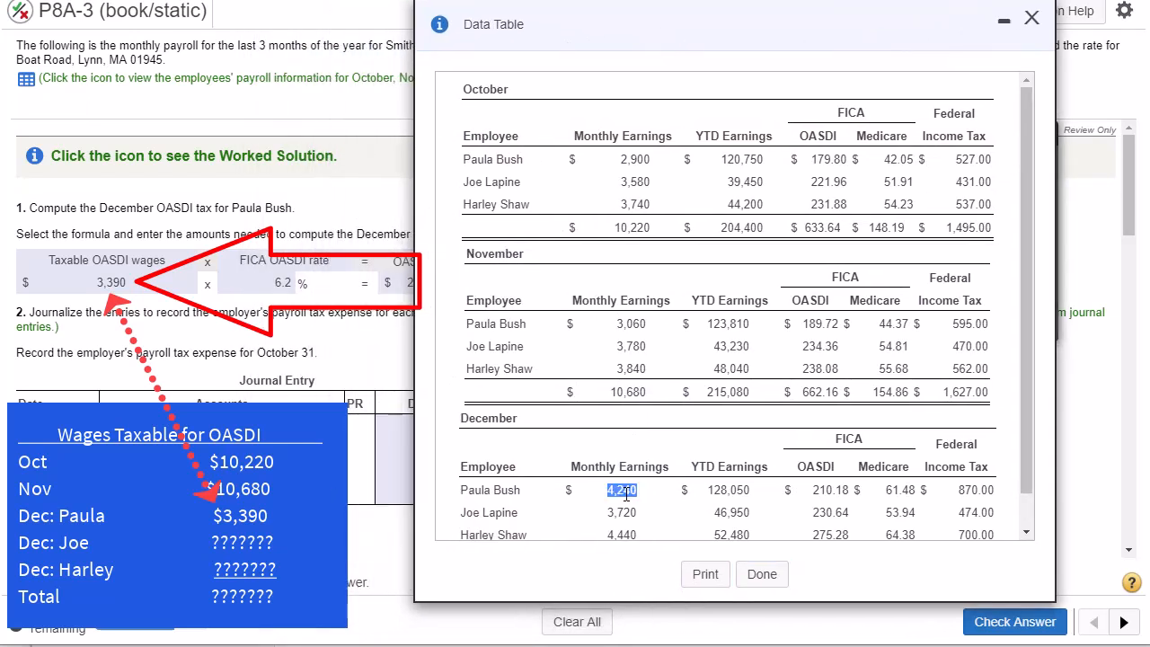
left_click_drag(632, 490, 606, 489)
double_click(111, 280)
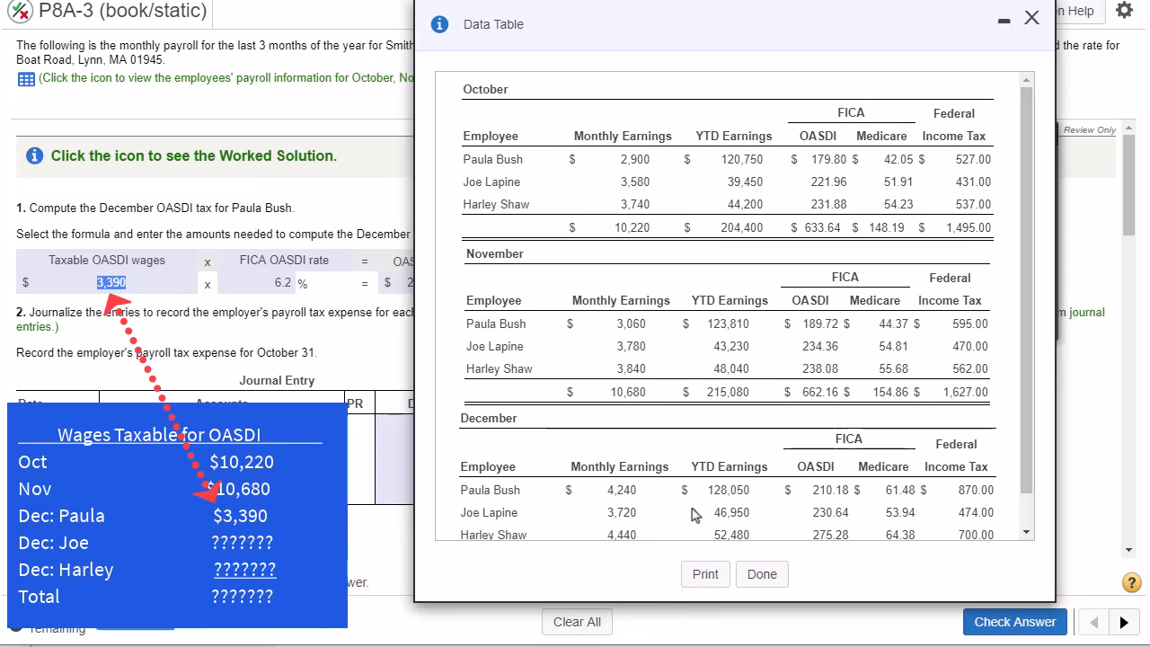
- Look up the other two employees' December earnings and check their year-to-date earnings against the OASDI wage base
scroll(691, 517, "down", 1)
double_click(621, 476)
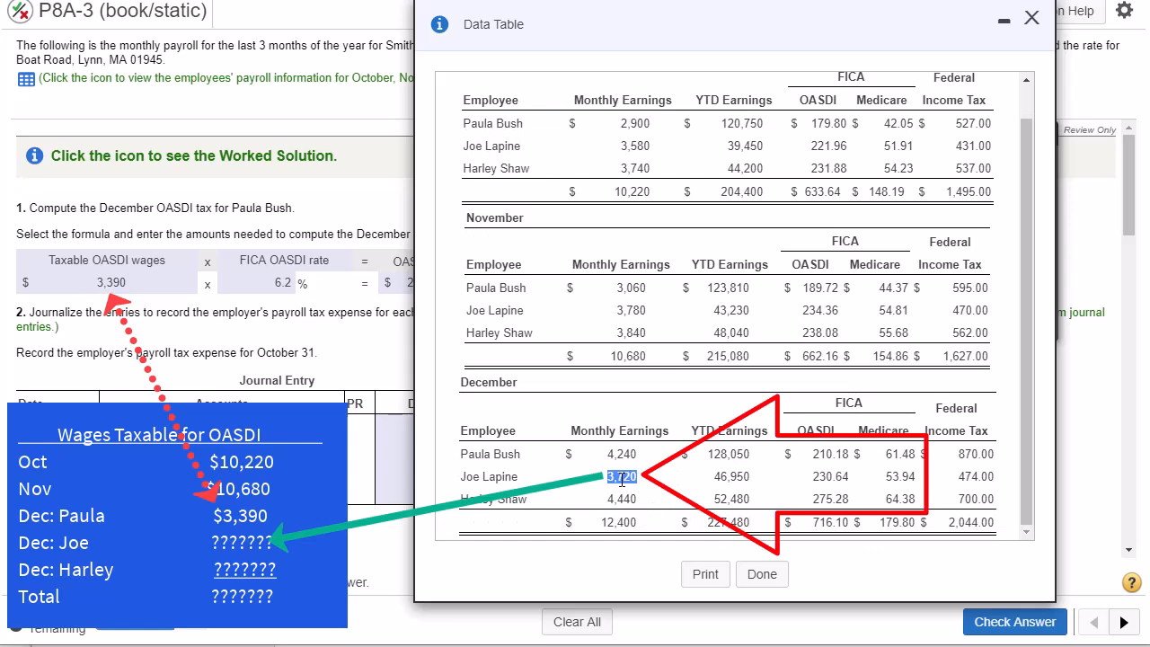
double_click(614, 499)
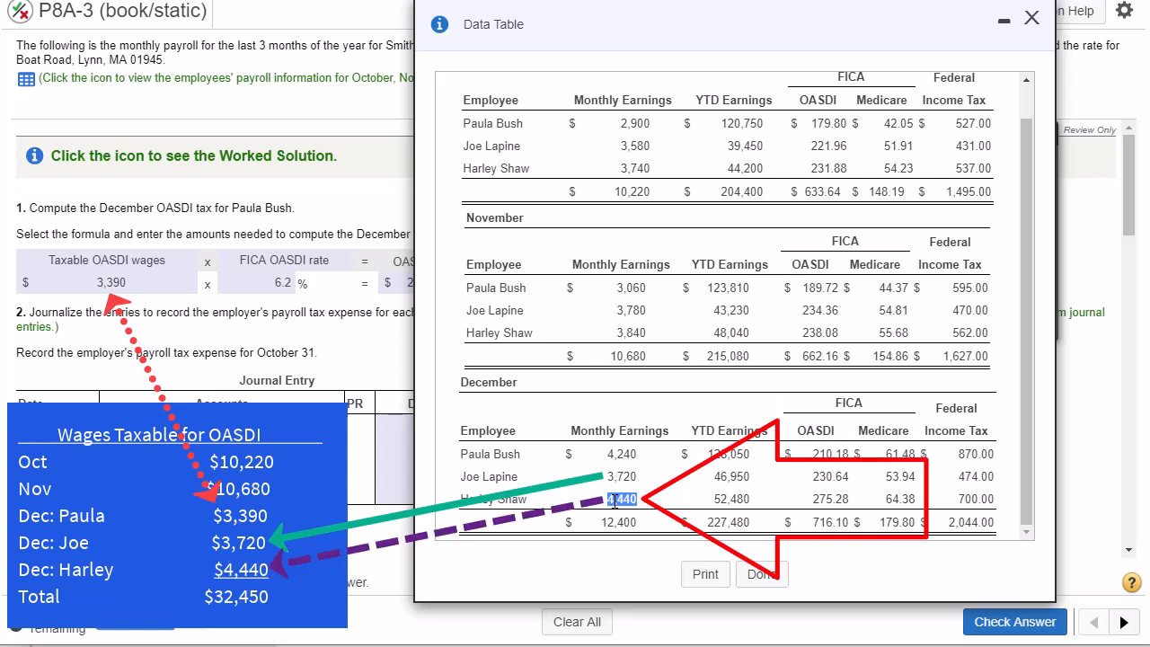
double_click(724, 479)
double_click(724, 500)
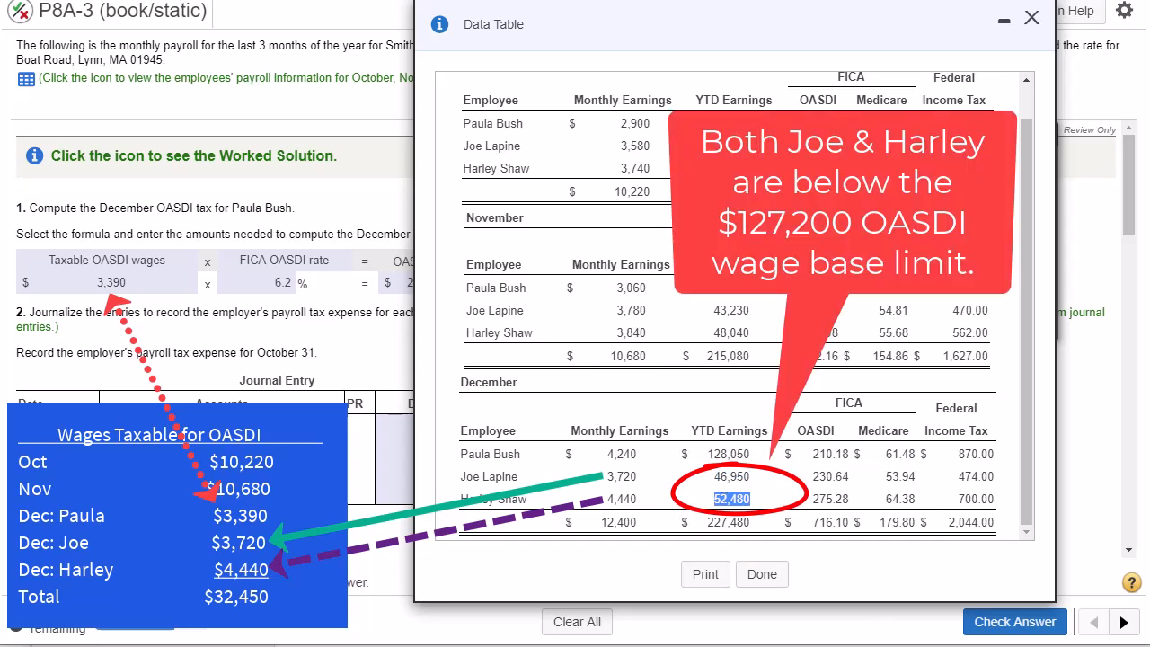
- Open the prepared line 5a calculation note beside the payroll data and compare its October and November amounts with the monthly totals
mouse_move(476, 644)
left_mouse_down()
mouse_move(499, 348)
mouse_move(497, 293)
mouse_move(478, 290)
left_mouse_up()
left_click_drag(735, 23, 831, 27)
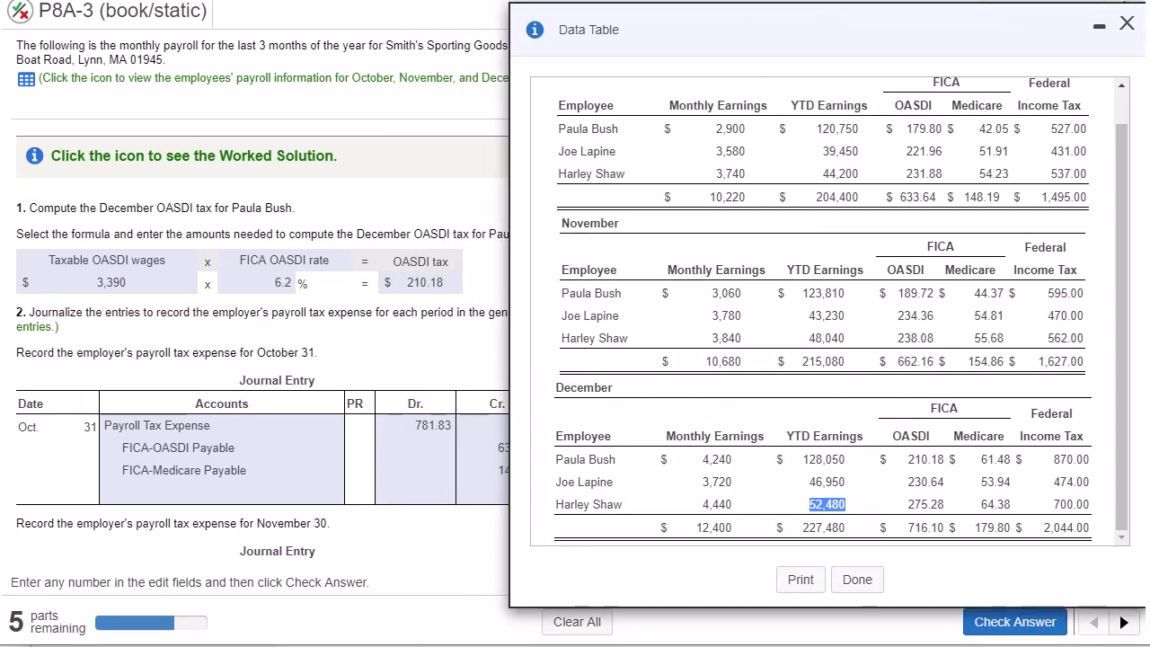
left_click(279, 646)
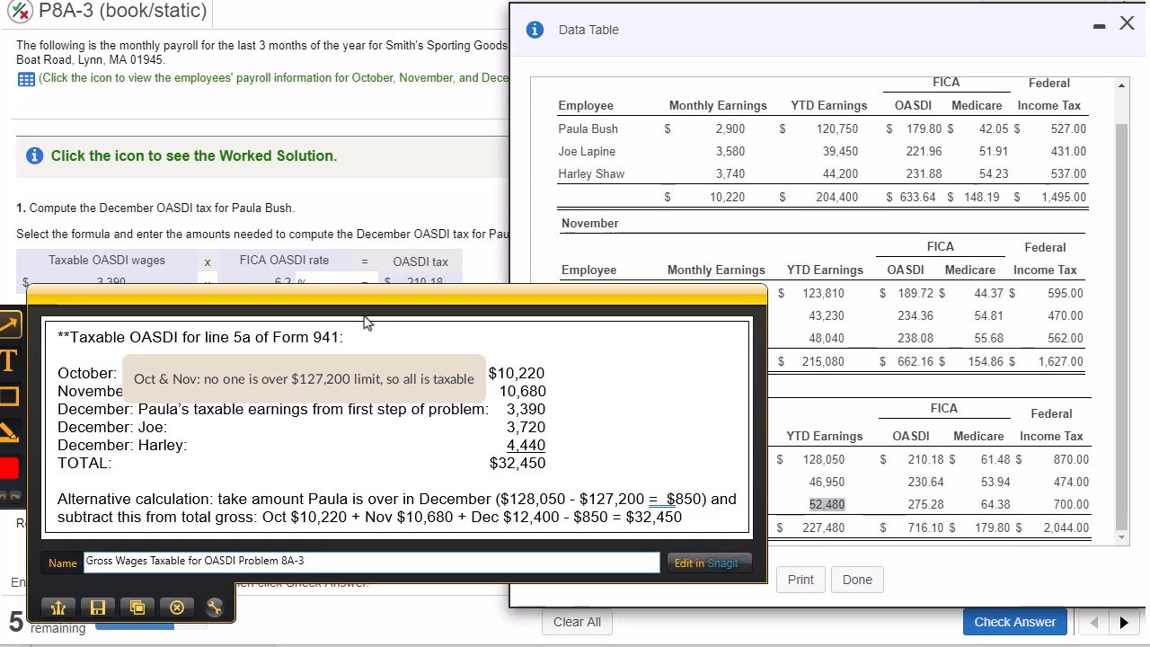
left_click_drag(377, 315, 375, 389)
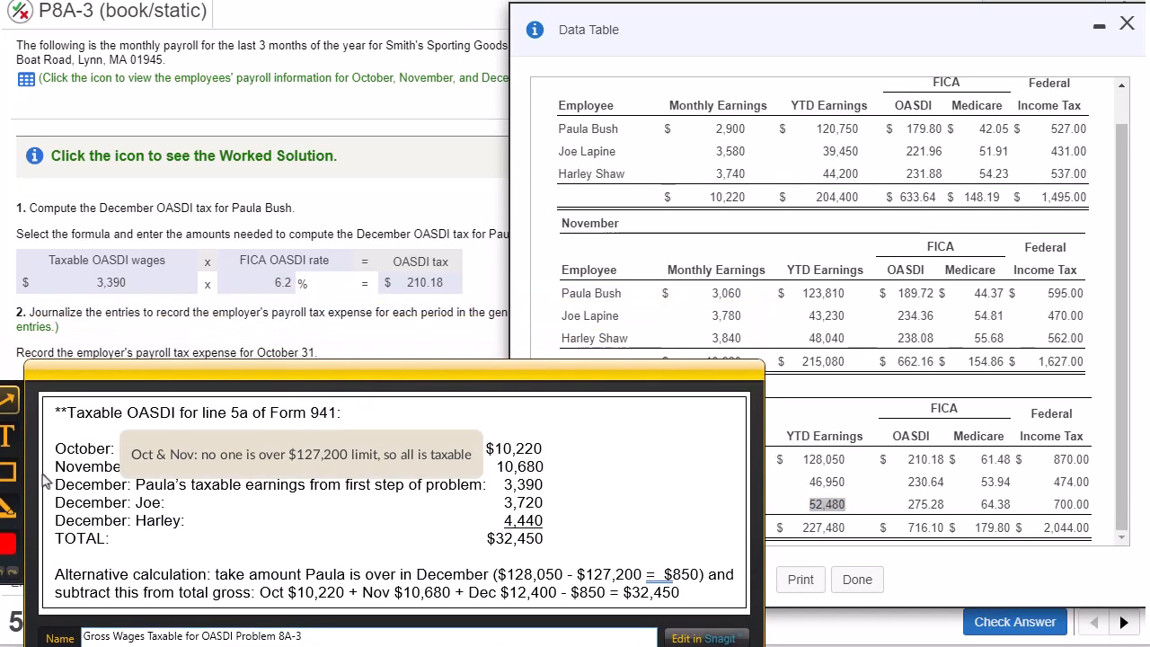
left_click_drag(712, 212, 542, 438)
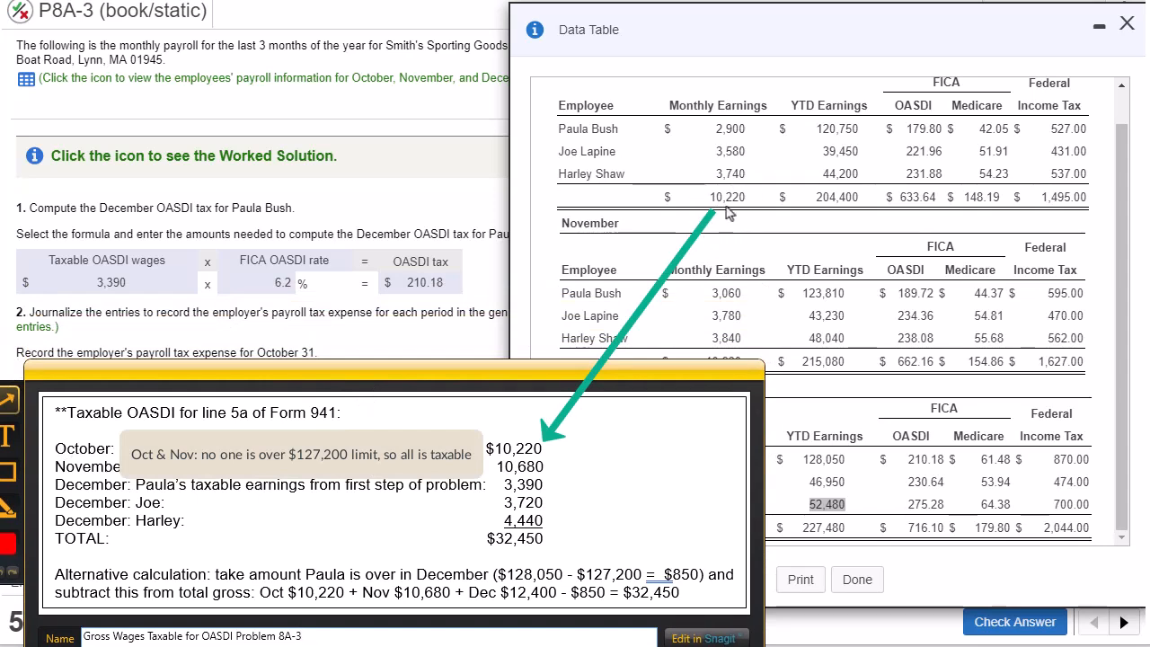
left_click_drag(469, 387, 468, 427)
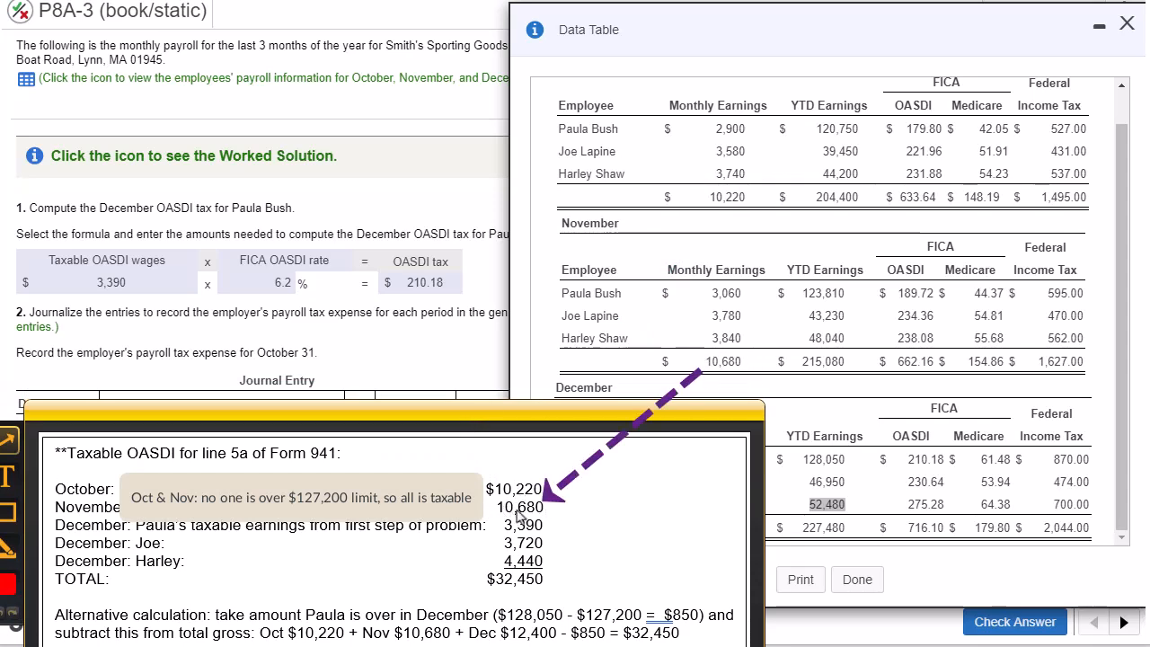
left_click_drag(558, 426, 533, 371)
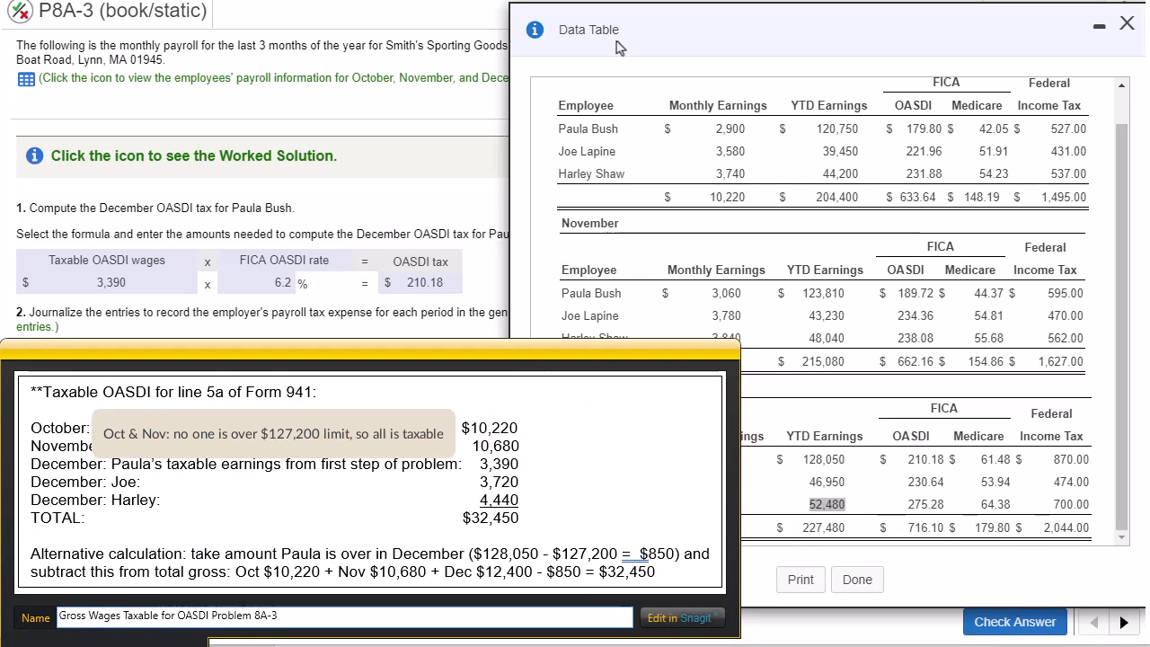
- Review the note's alternative calculation against the payroll data's December figures and move the note out of the way
left_click_drag(635, 28, 862, 32)
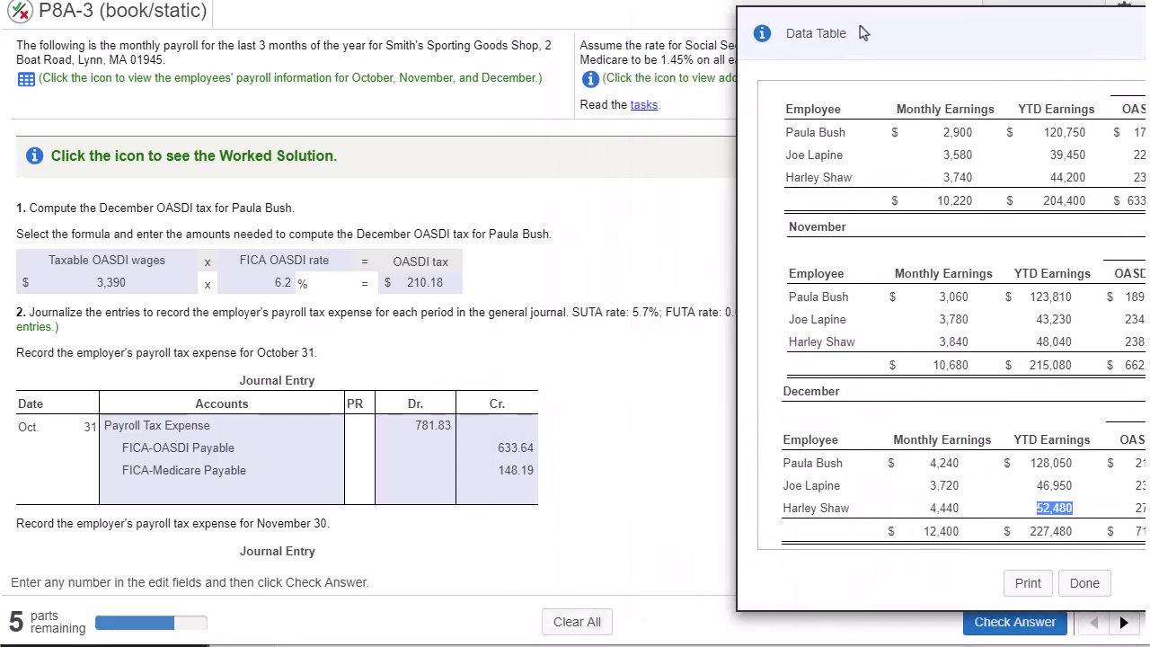
key("alt+Tab")
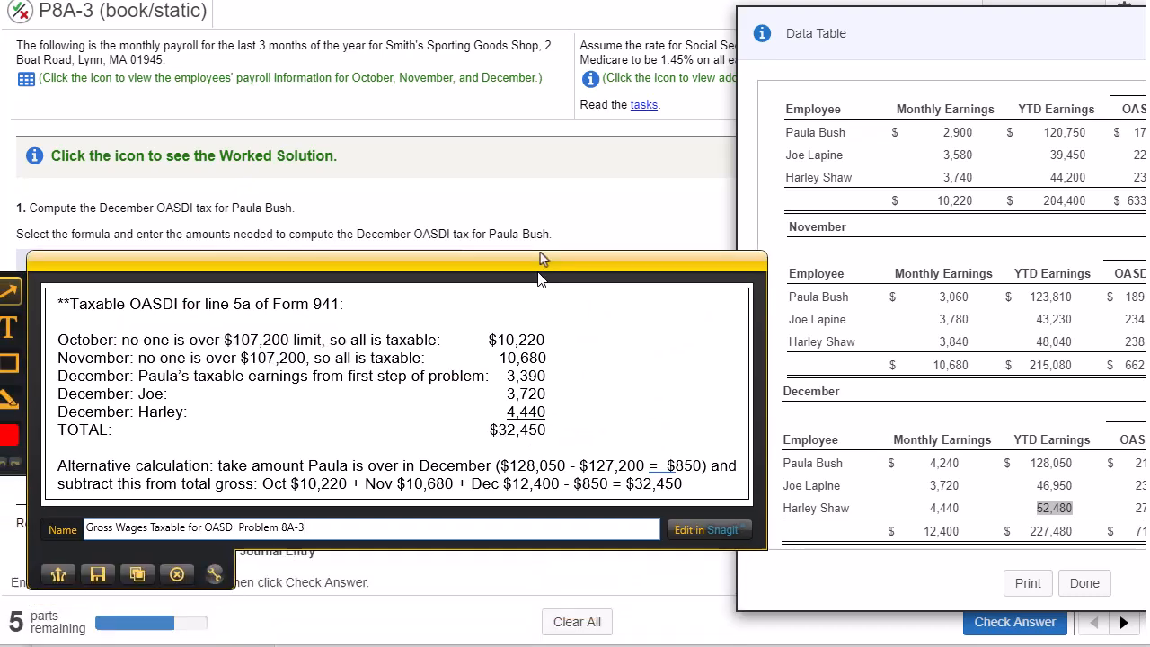
left_click_drag(541, 260, 0, 346)
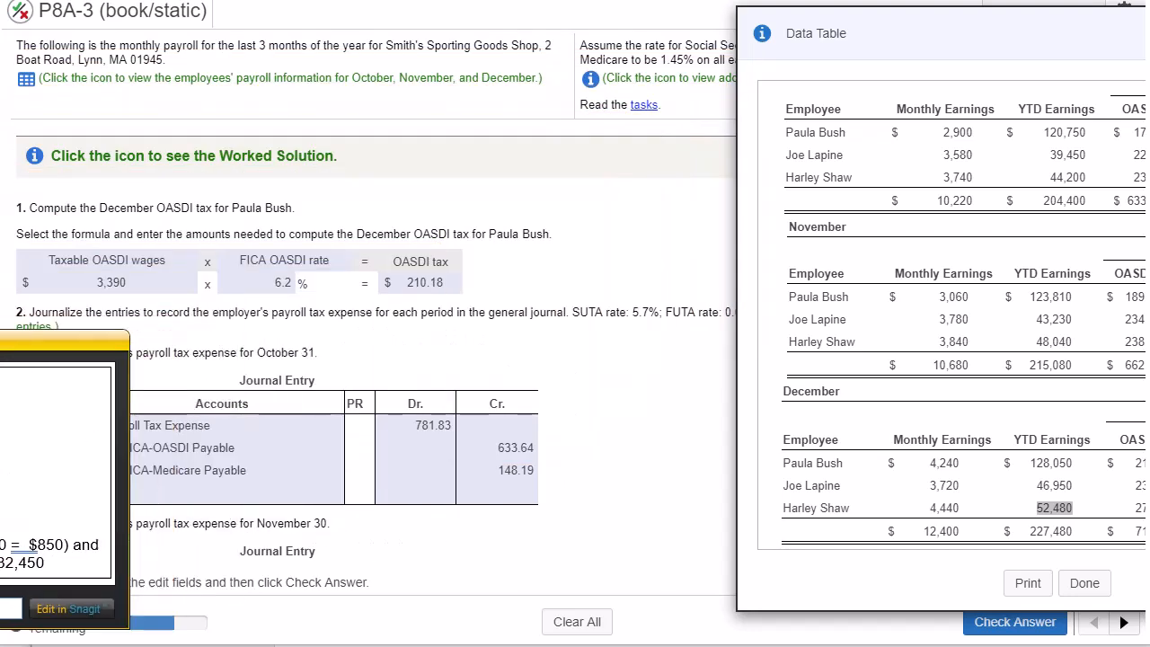
- Close the payroll data and enter 32,450 as taxable social security wages on line 5a, column 1, of Form 941
left_click_drag(957, 46, 649, 56)
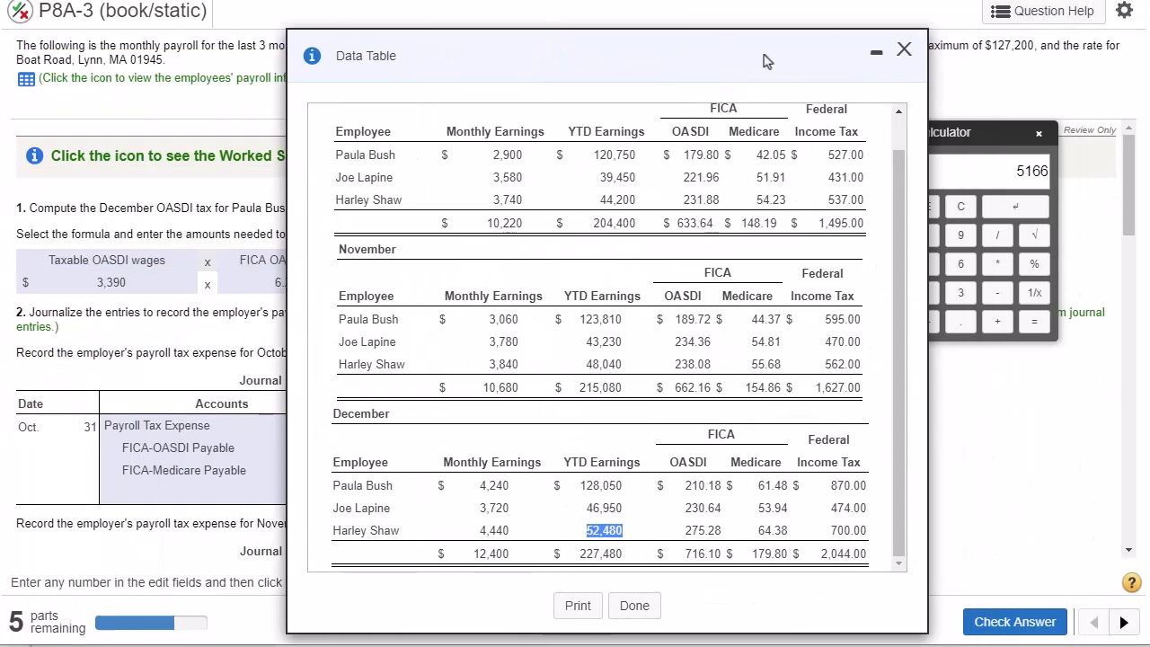
left_click(903, 50)
left_click_drag(1125, 197, 1131, 516)
left_click(280, 447)
type("32")
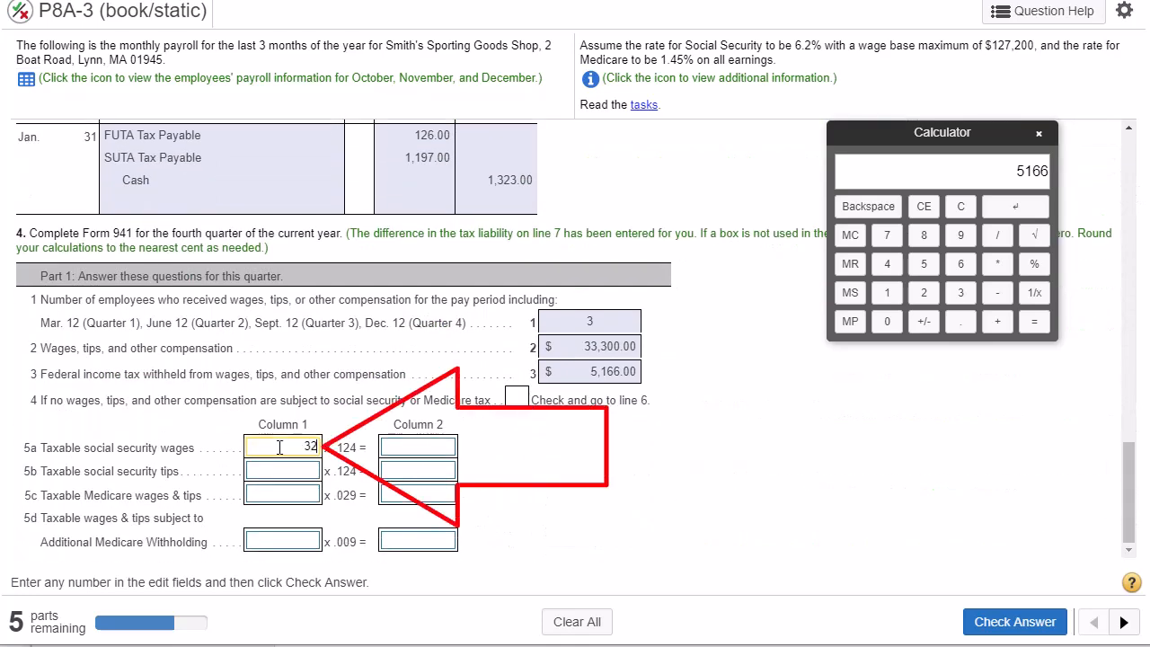
type(",450")
left_click_drag(2, 319, 761, 0)
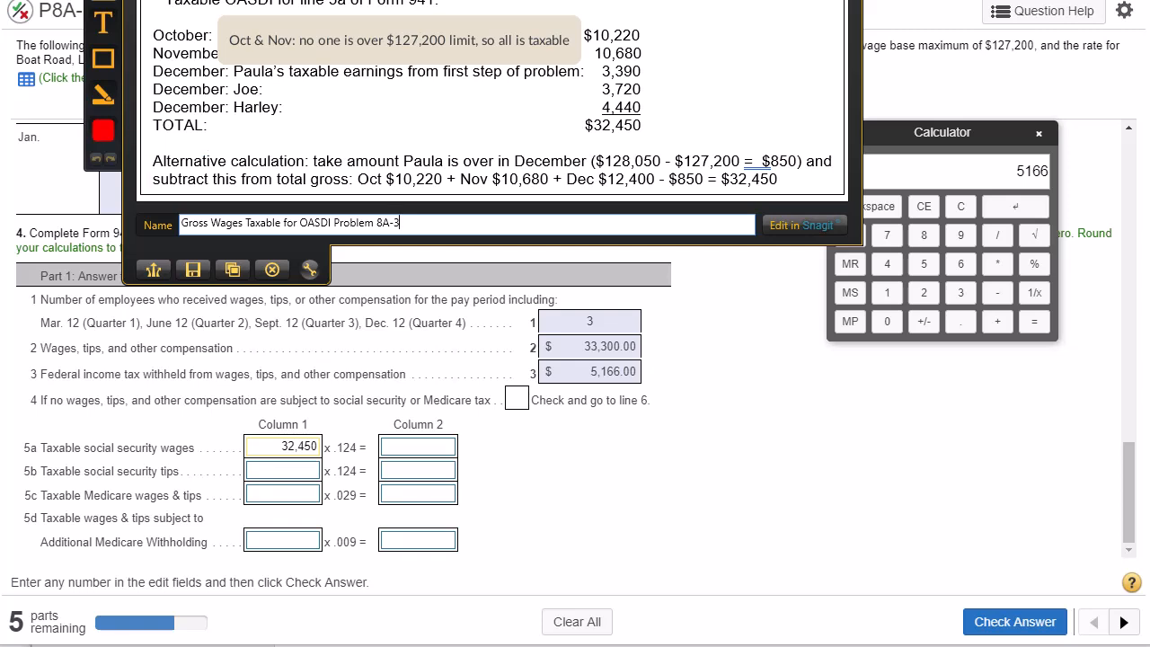
left_click_drag(704, 0, 0, 208)
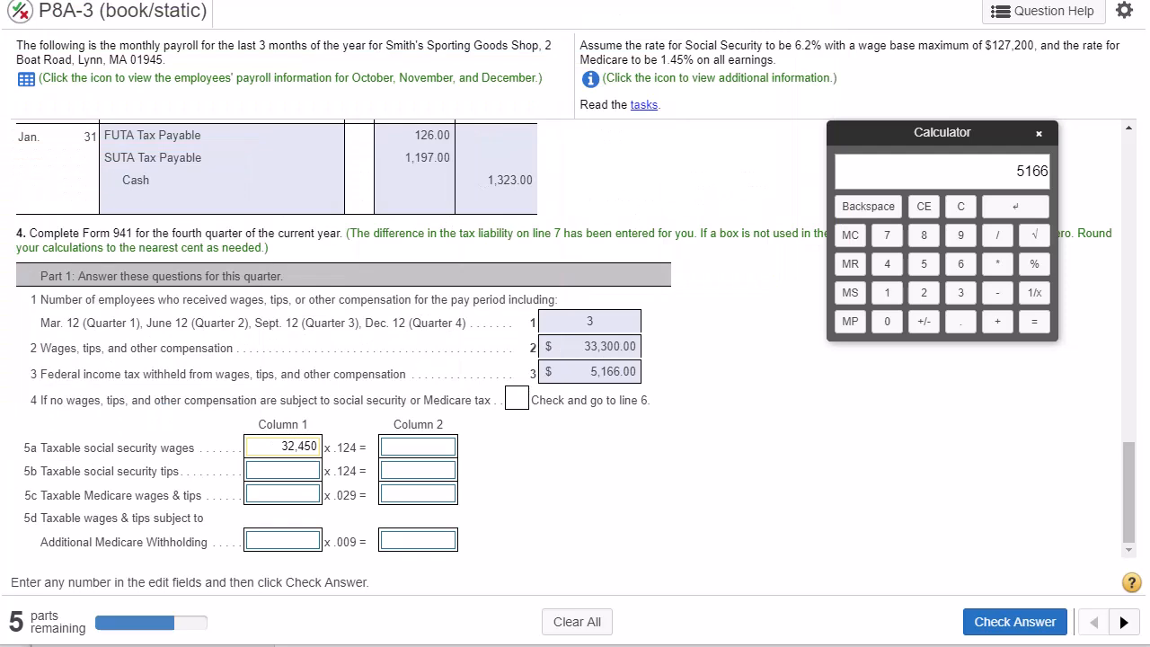
- Examine the wages and the .124 rate on line 5a that determine its column 2 amount
left_click(413, 454)
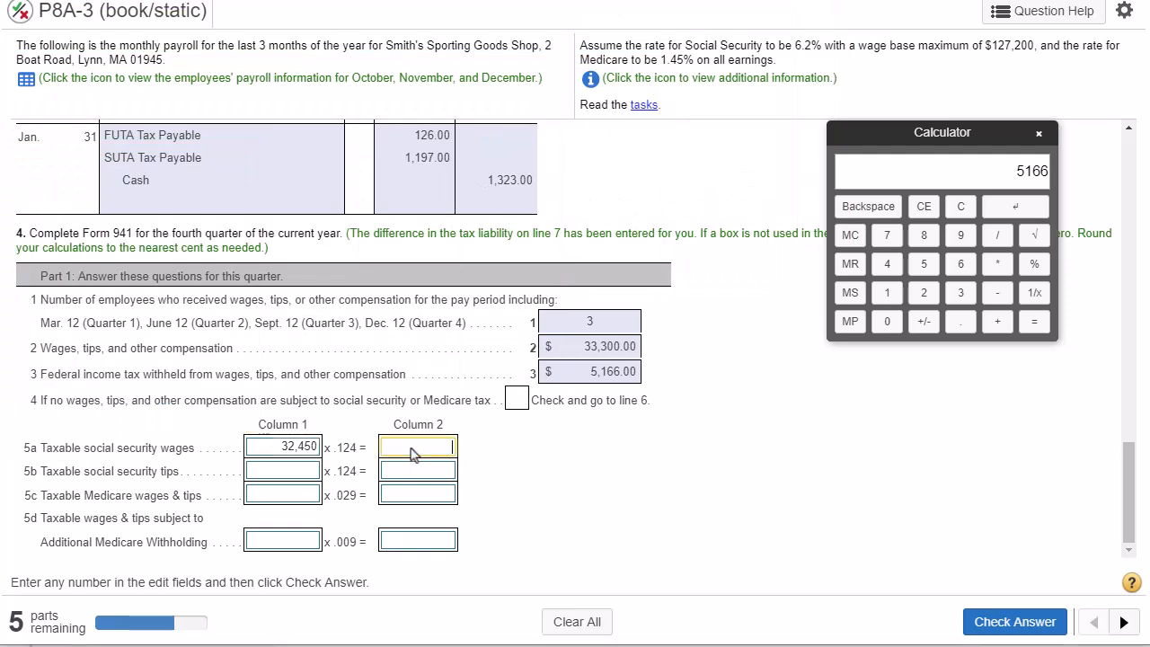
double_click(295, 446)
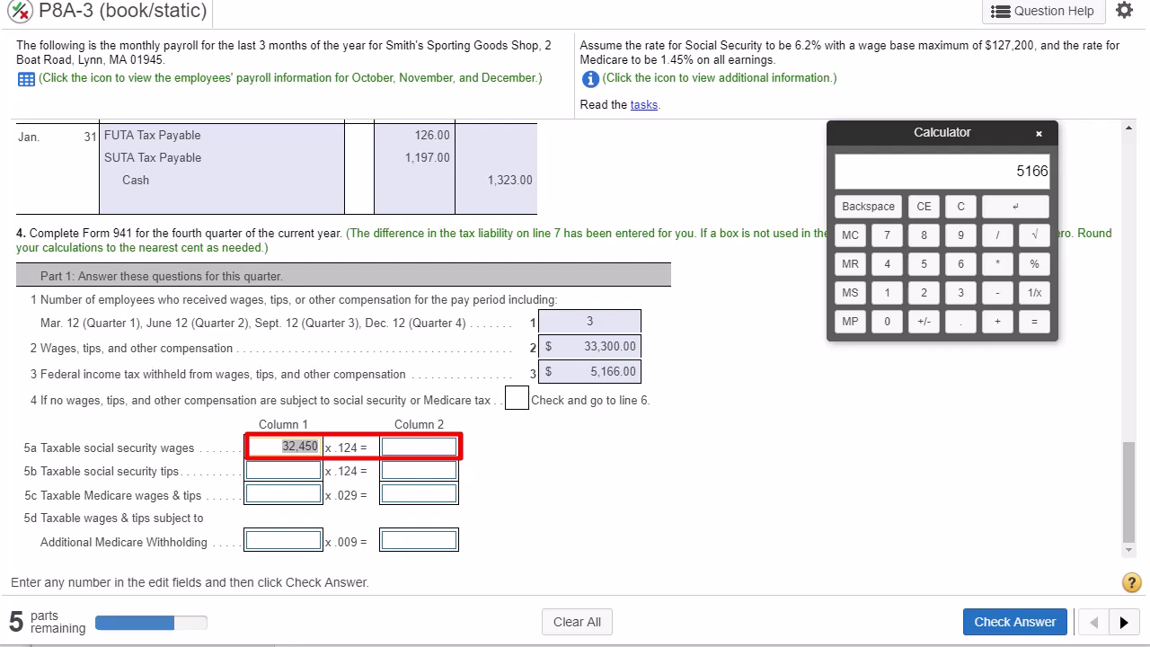
left_click_drag(360, 446, 335, 448)
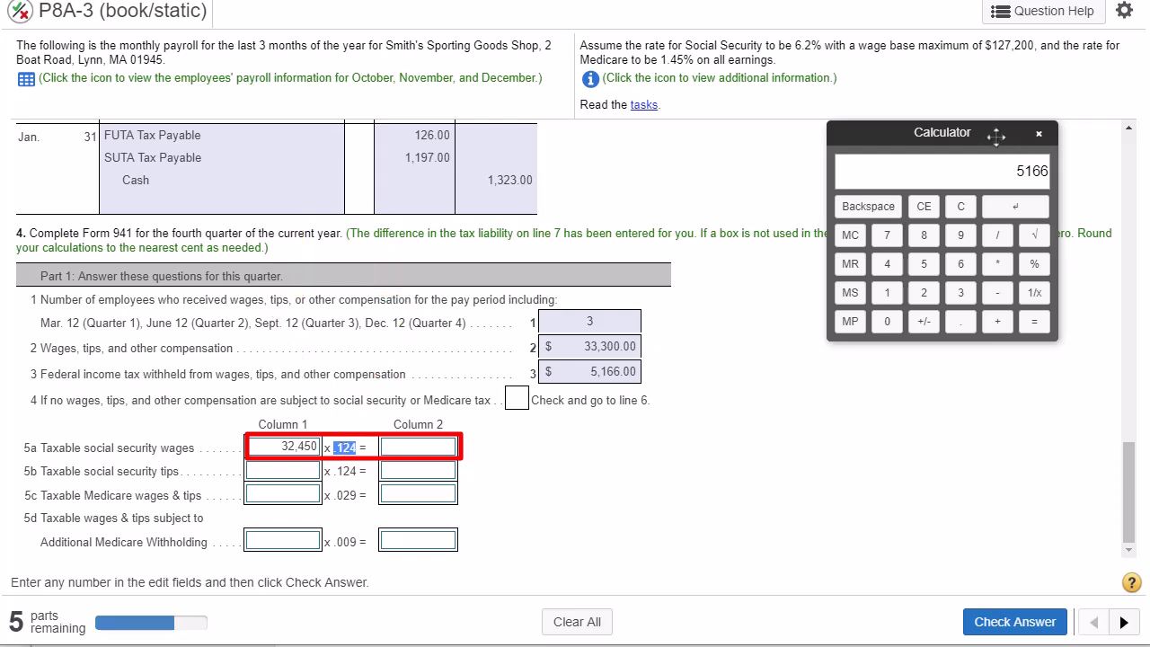
- Calculate 32450 × .124 on the calculator and enter the result, 4023.8, on line 5a, column 2
left_click_drag(995, 135, 966, 232)
left_click(931, 304)
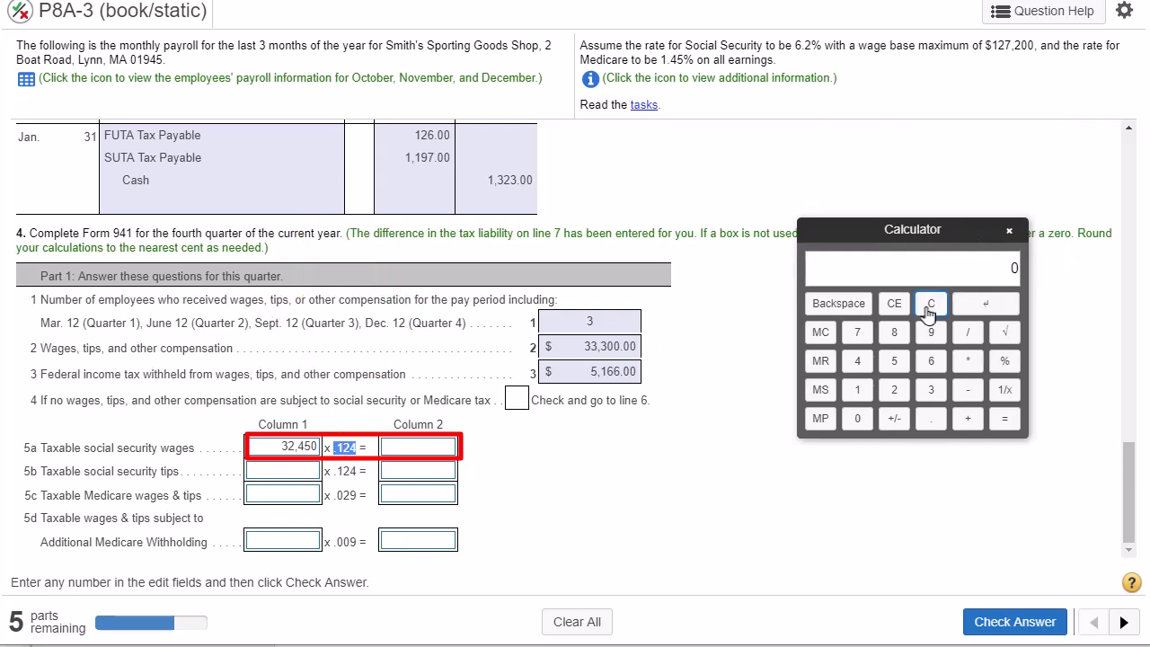
left_click(932, 393)
left_click(894, 391)
left_click(856, 363)
left_click(895, 361)
left_click(856, 417)
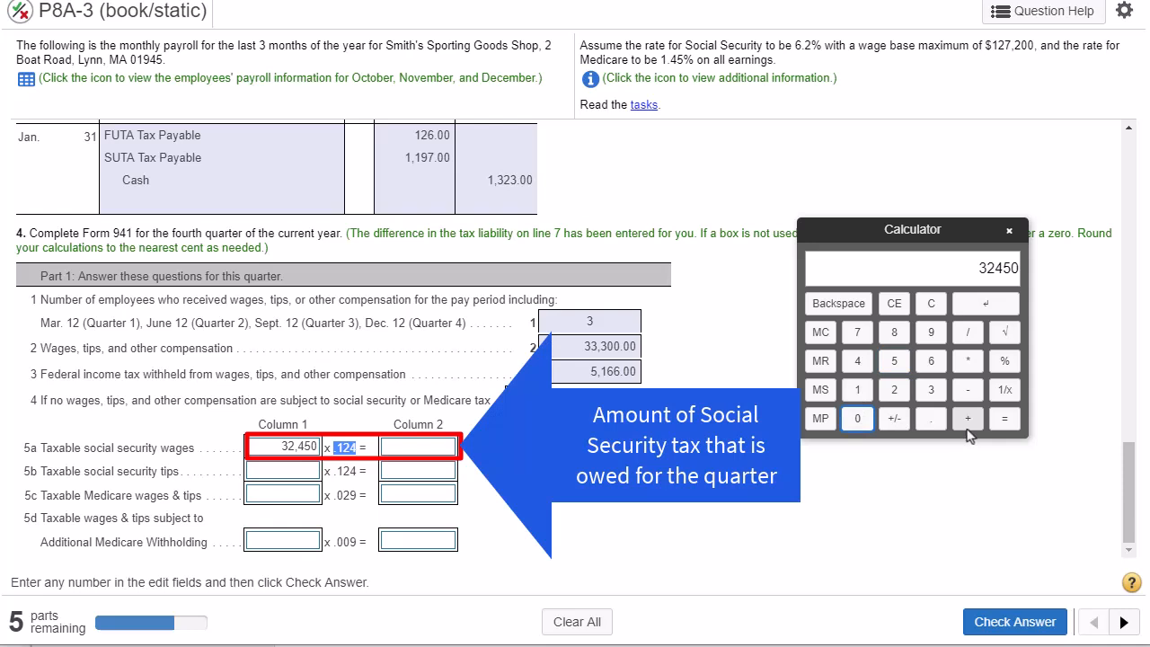
left_click(967, 360)
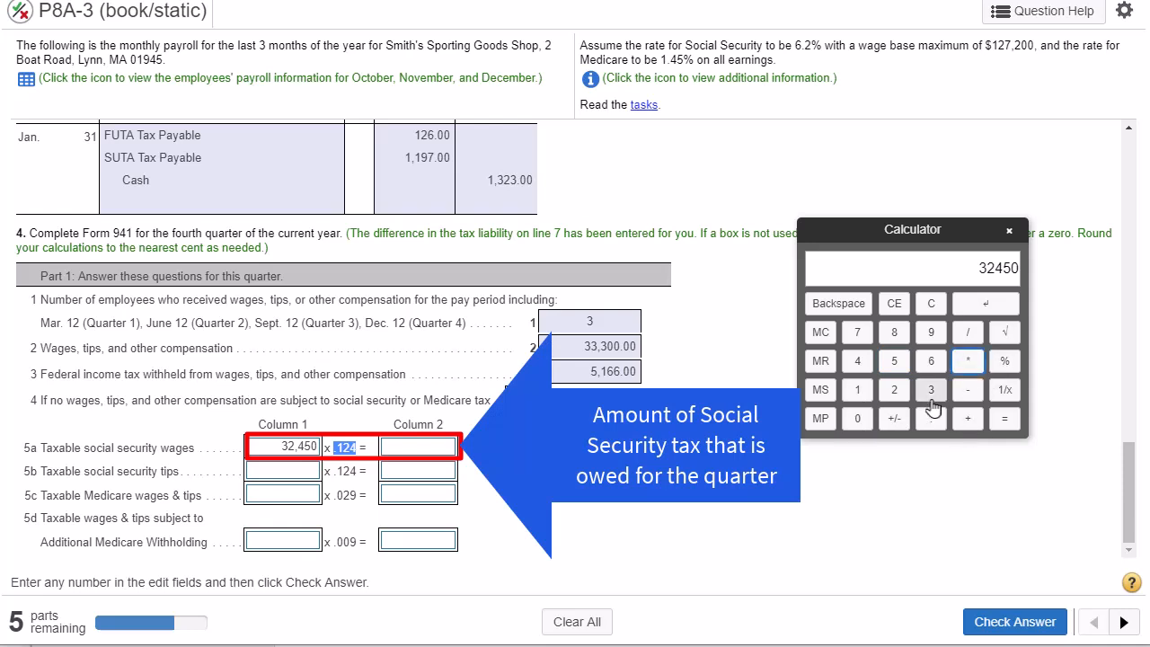
left_click(931, 418)
left_click(857, 390)
left_click(894, 390)
left_click(859, 368)
left_click(1004, 420)
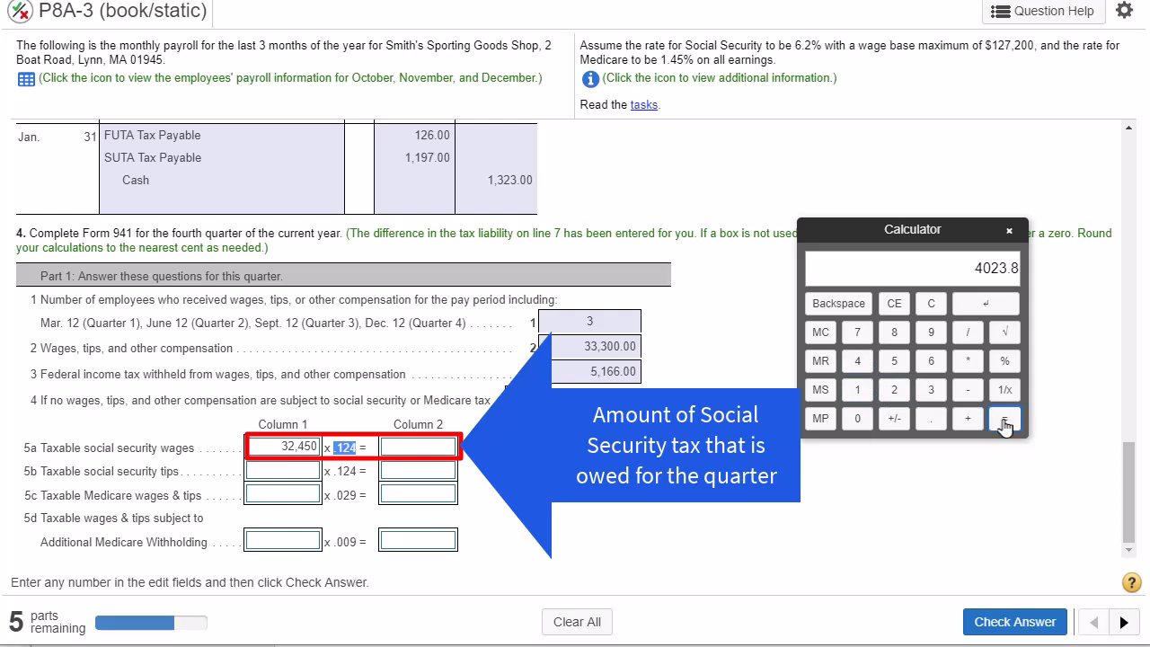
left_click(443, 449)
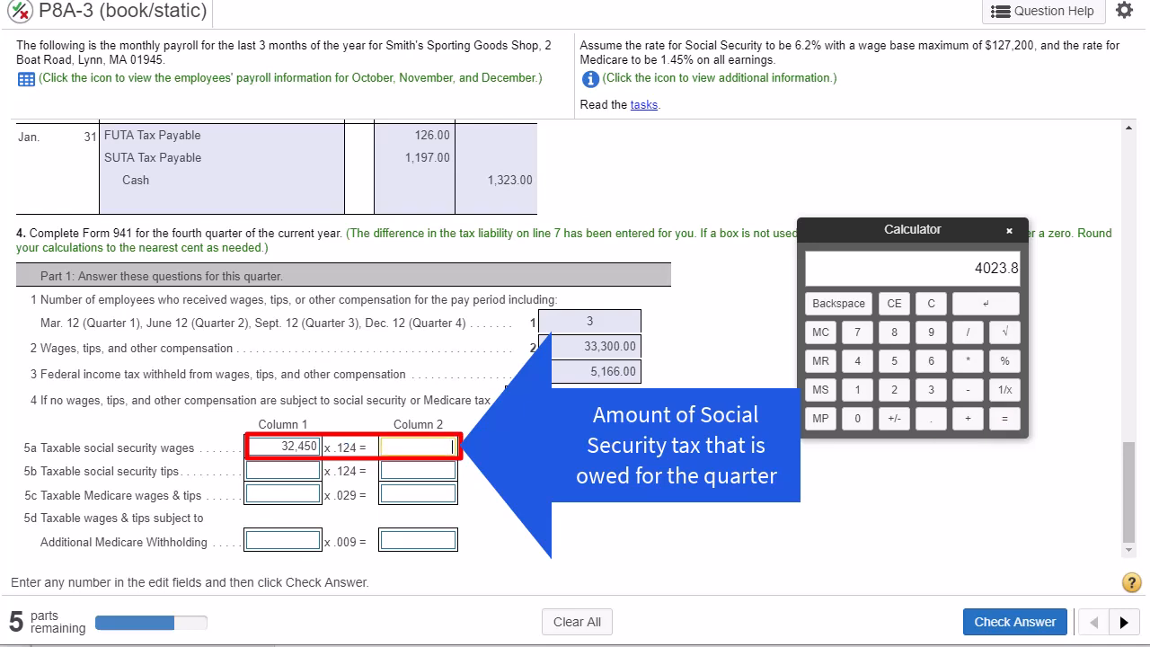
left_click(988, 306)
- Recalculate the line 5a social security tax as 32450 × 12.4% to check the entered amount
left_click(930, 304)
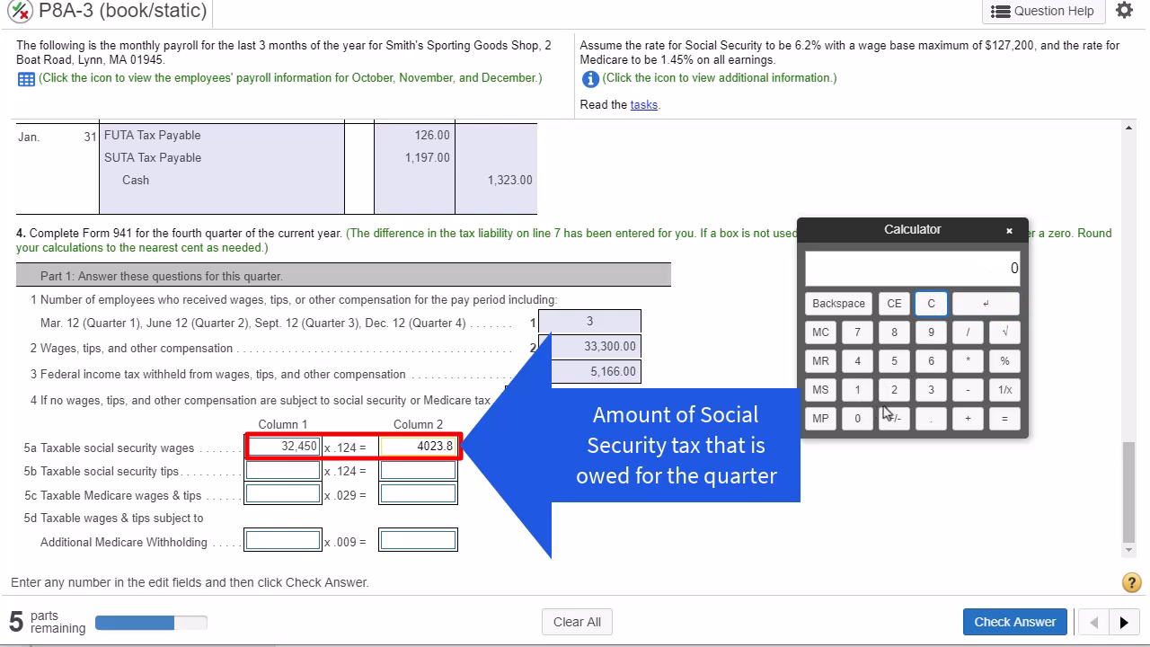
left_click(930, 390)
left_click(893, 389)
left_click(858, 361)
left_click(893, 361)
left_click(857, 418)
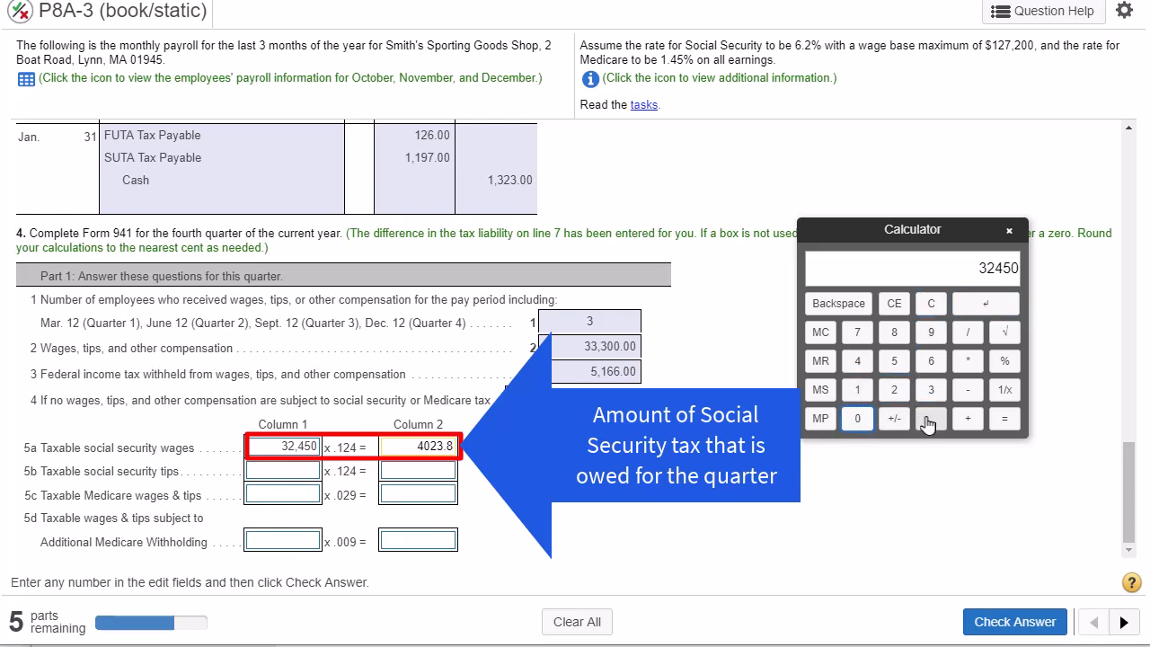
left_click(967, 361)
left_click(857, 390)
left_click(893, 390)
left_click(930, 419)
left_click(857, 361)
left_click(1004, 360)
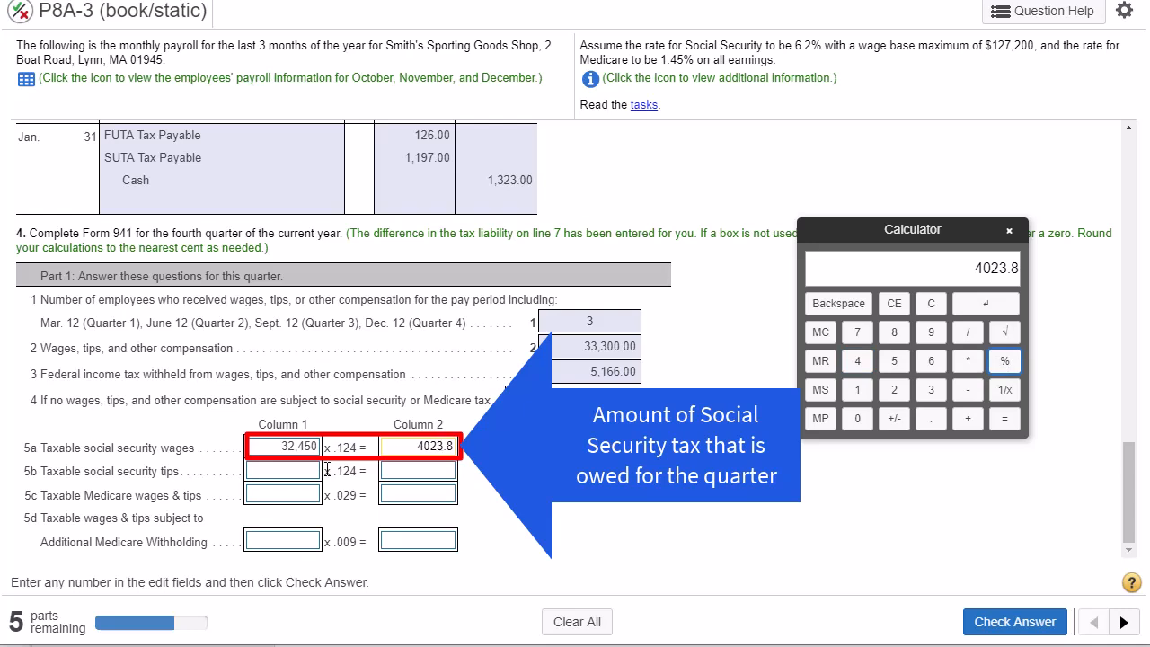
- Examine line 5b for social security tips and read the instruction about unused boxes, moving the calculator off that text
left_click_drag(55, 474, 178, 474)
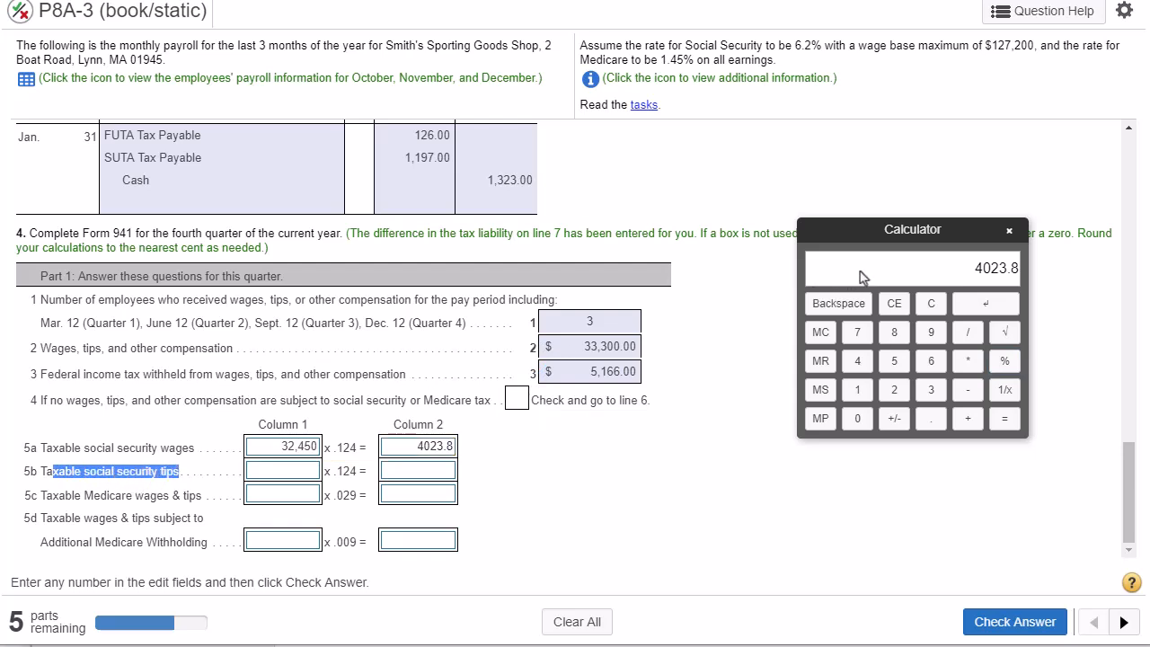
left_click_drag(857, 231, 846, 311)
left_click_drag(950, 233, 1073, 235)
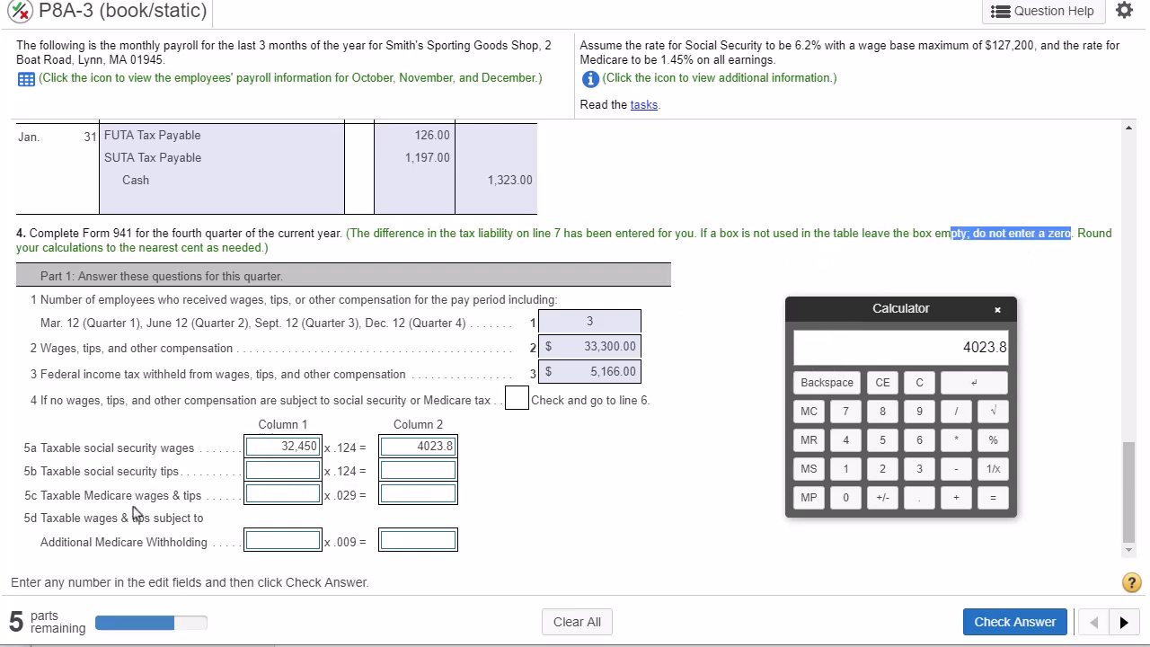
- Check which earnings are subject to Medicare and copy the line 2 gross wages, 33,300.00, into line 5c, column 1
left_click_drag(45, 496, 187, 498)
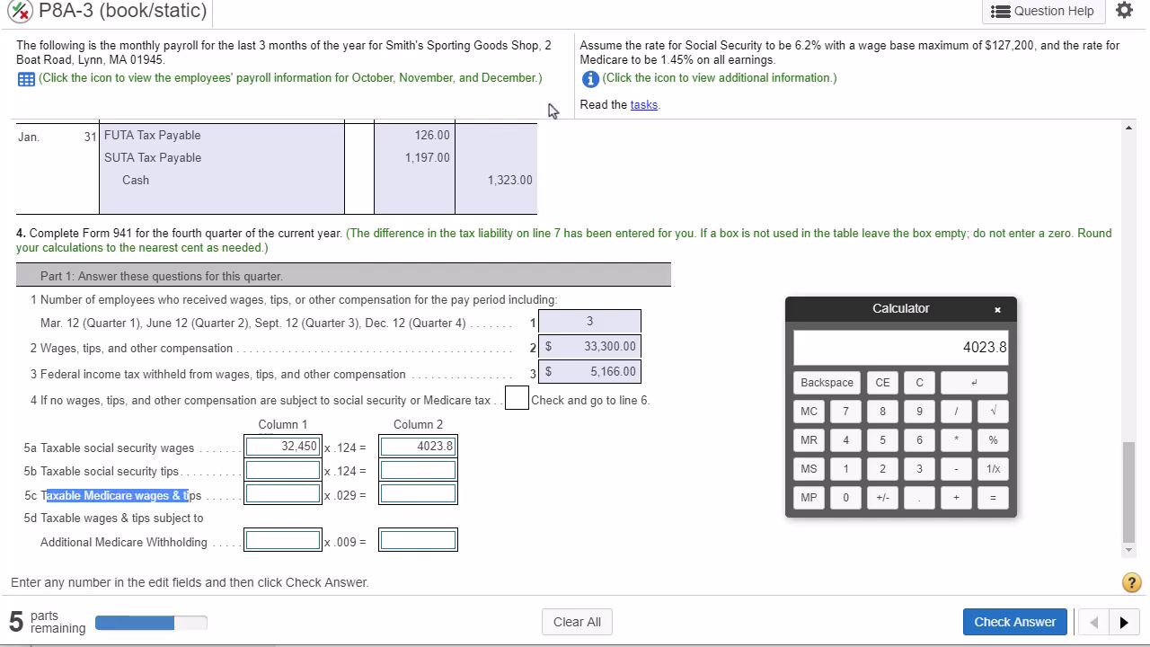
left_click_drag(580, 59, 768, 62)
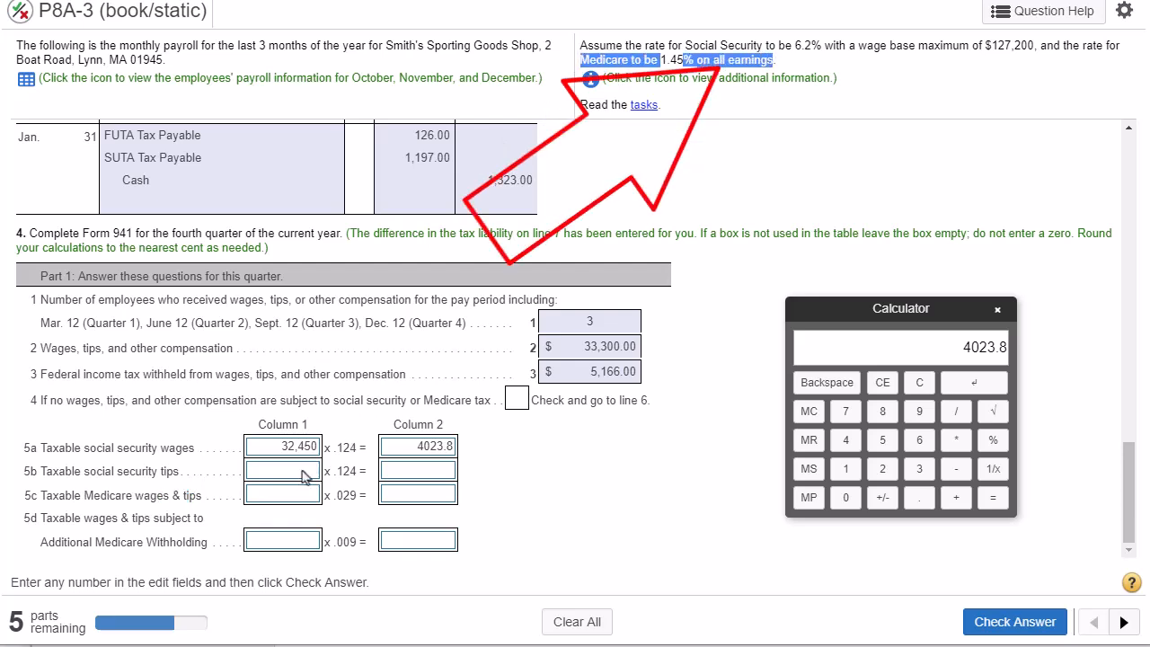
left_click(606, 346)
key("ctrl+c")
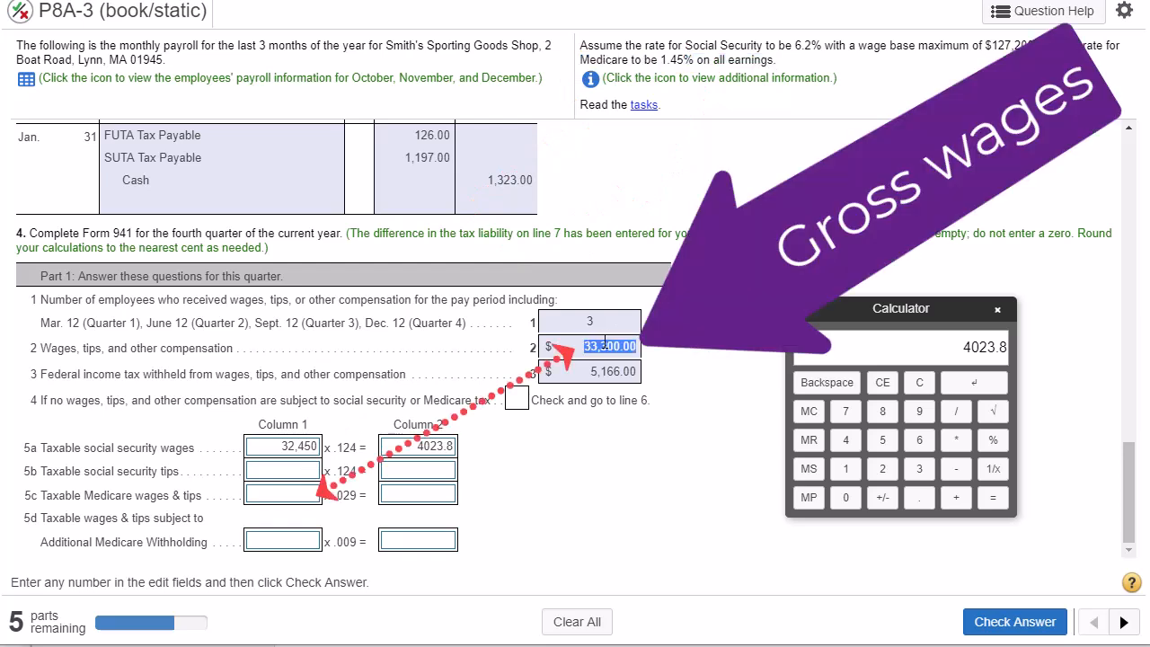
left_click(277, 496)
key("ctrl+v")
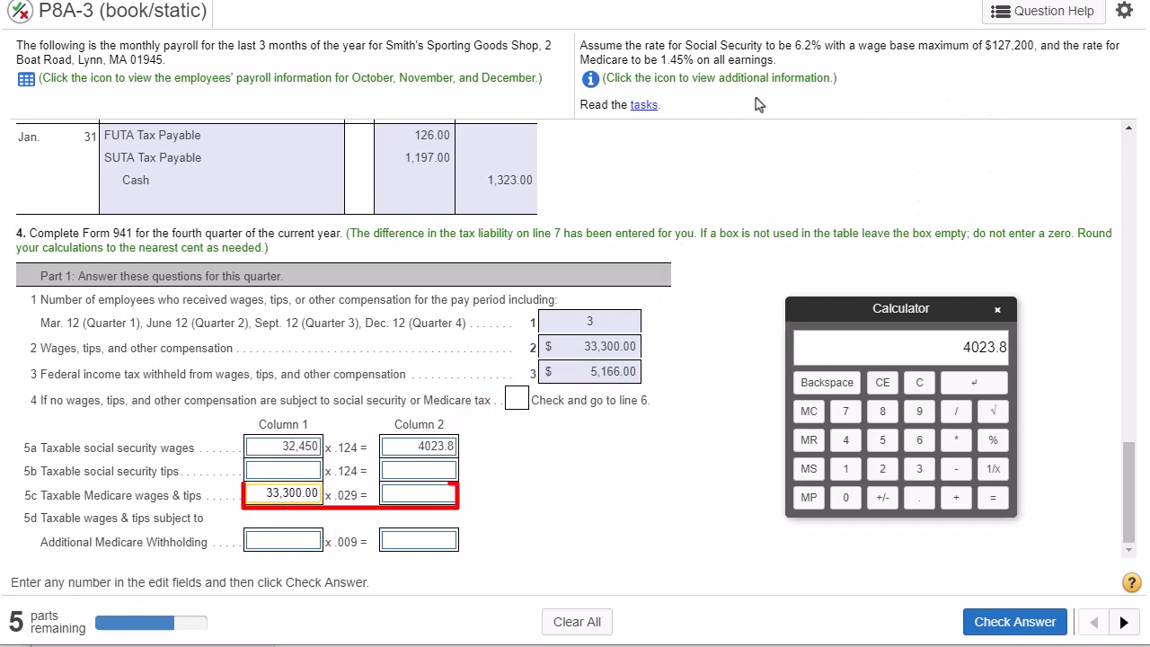
- Compare the 1.45% Medicare rate in the problem statement with the .029 multiplier on line 5c
left_click_drag(643, 60, 705, 64)
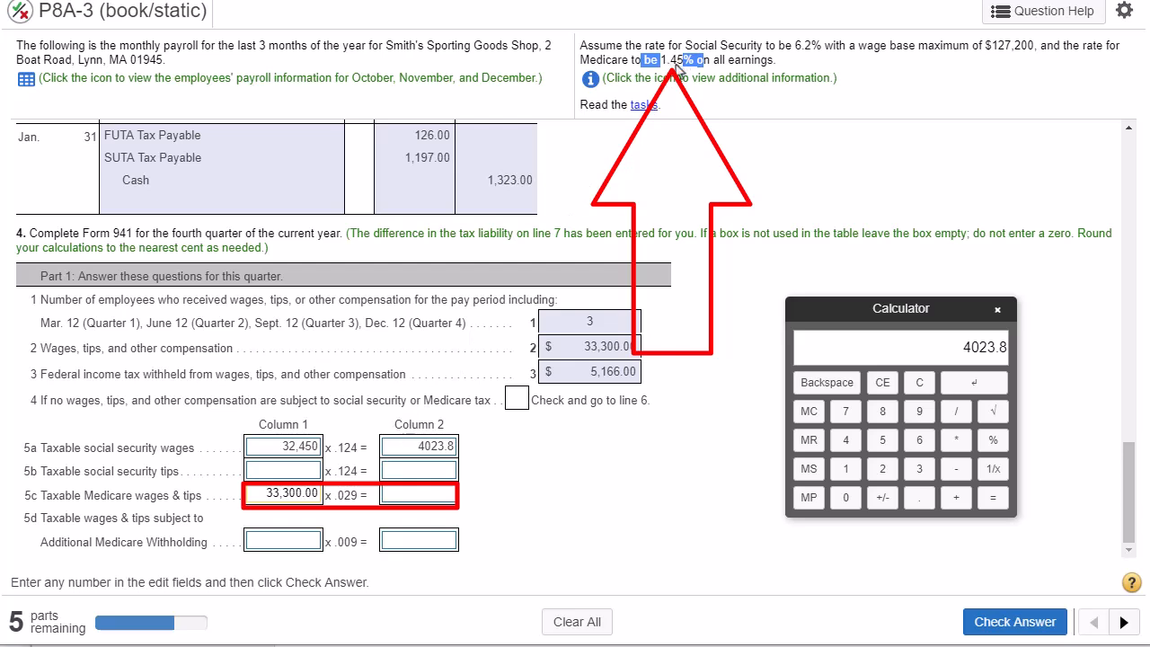
left_click_drag(336, 496, 361, 496)
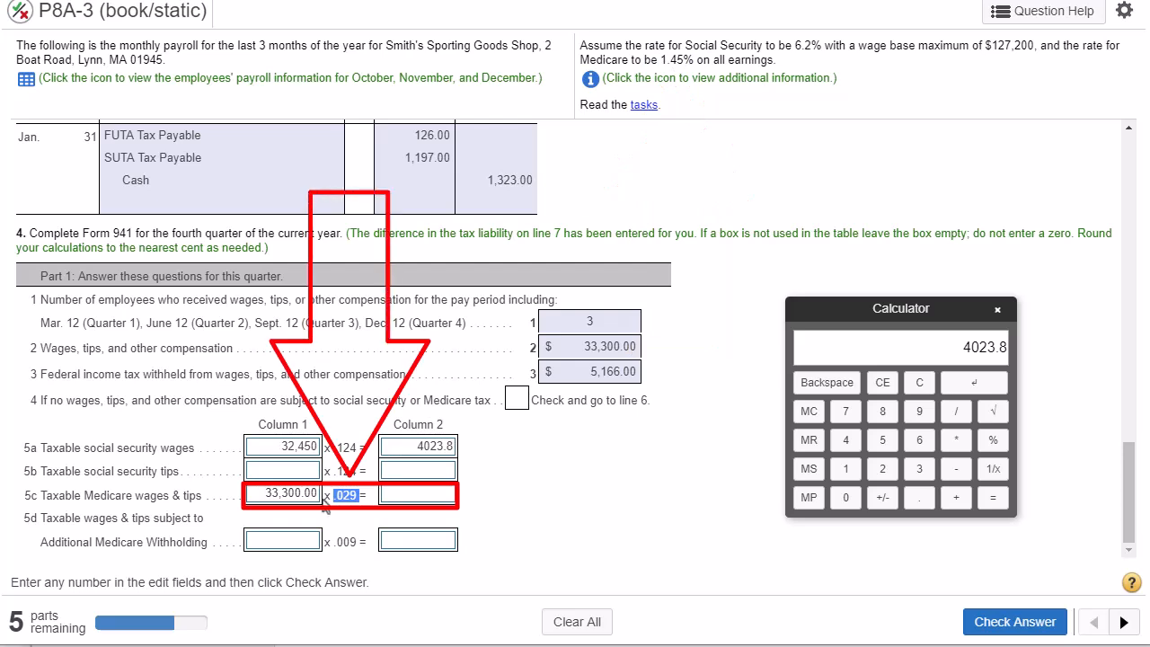
left_click_drag(333, 496, 367, 497)
- Calculate 33300 × 2.9% on the calculator, enter the result, 965.7, on line 5c, column 2, and check the answer
left_click(913, 385)
left_click(913, 473)
left_click(913, 473)
left_click(845, 496)
left_click(845, 496)
left_click(955, 440)
left_click(882, 469)
left_click(916, 498)
left_click(918, 411)
left_click(993, 440)
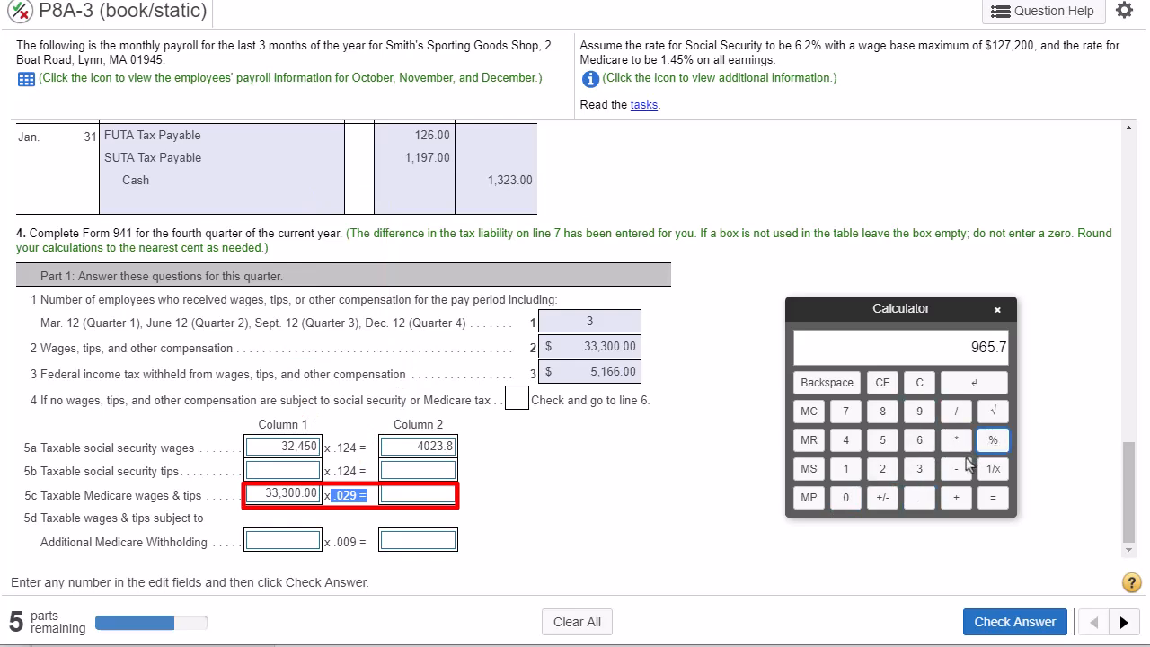
left_click(437, 496)
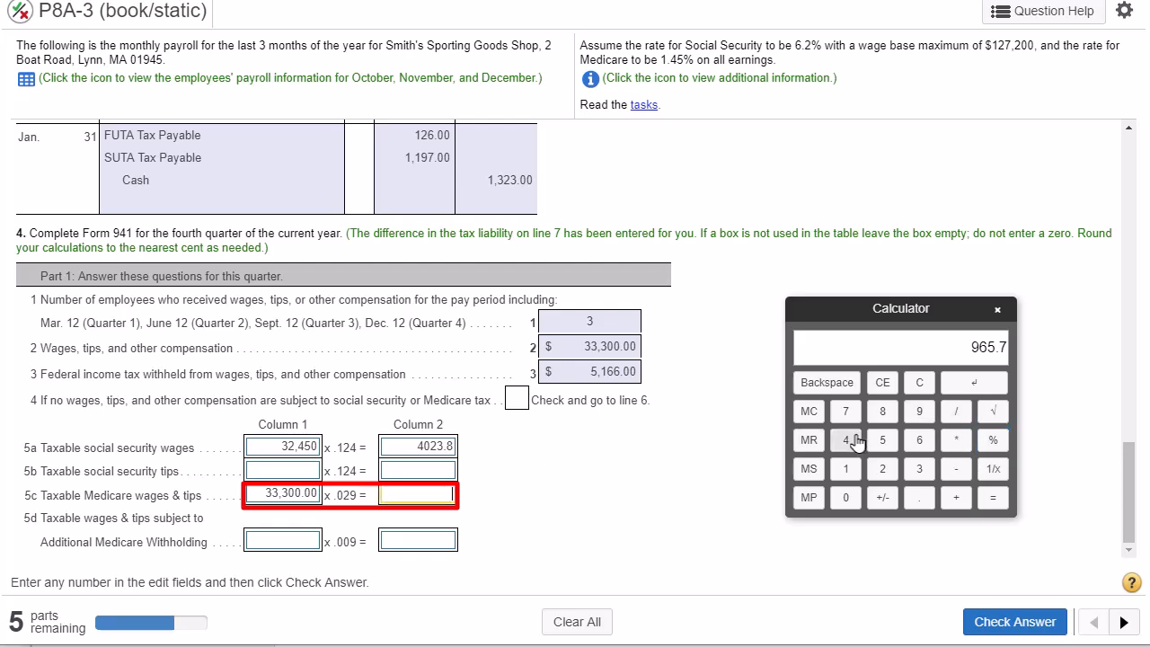
left_click(976, 386)
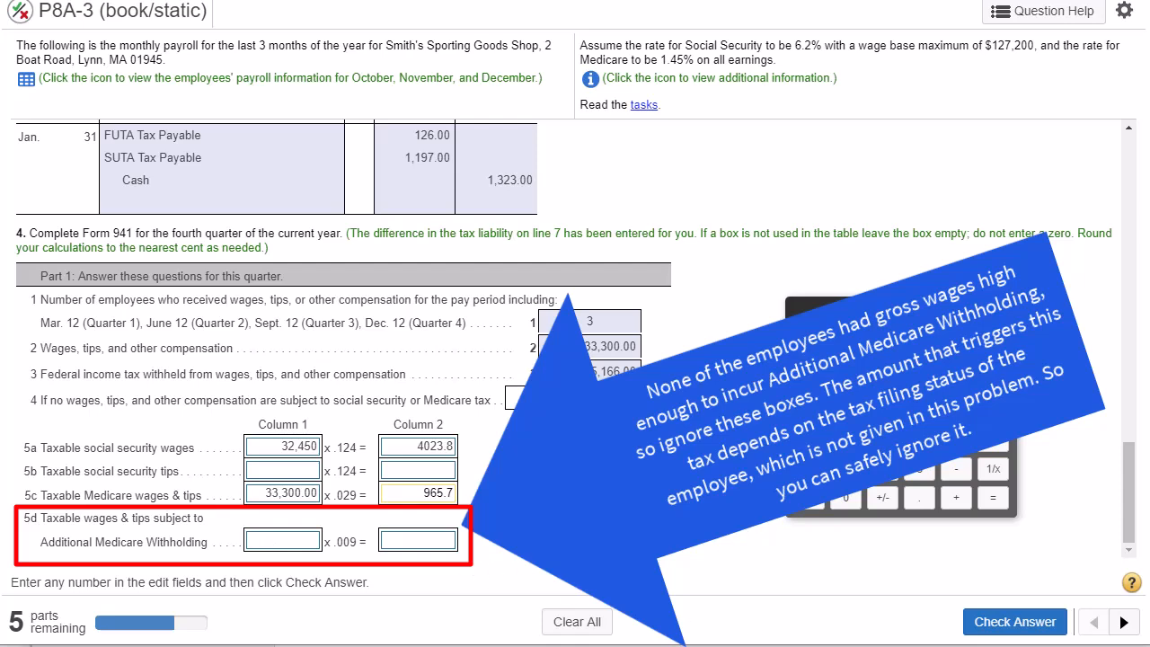
left_click(1017, 623)
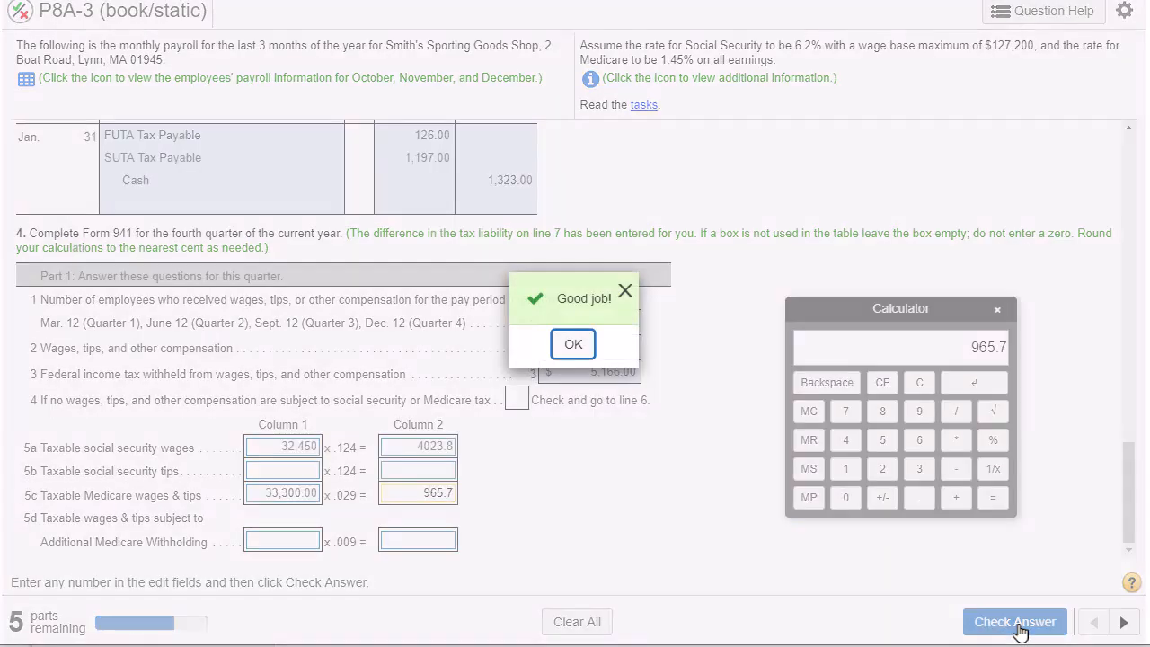
left_click(577, 345)
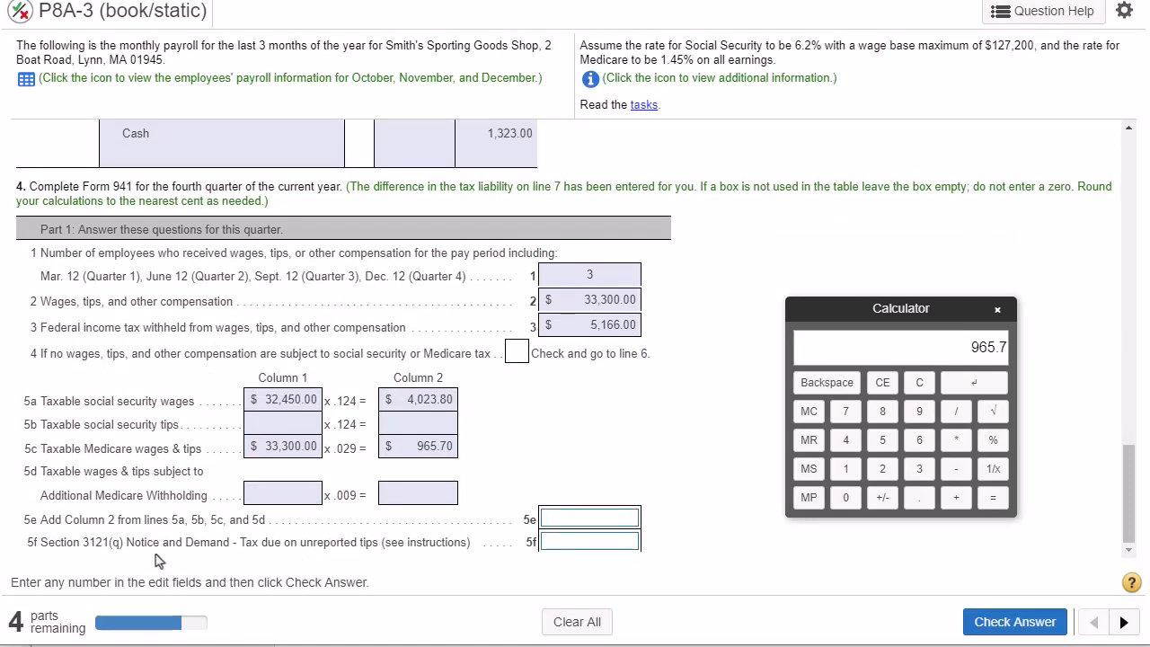
- Read the line 5e instruction and examine the column 2 amounts on lines 5a through 5d that it adds
left_click_drag(40, 519, 141, 534)
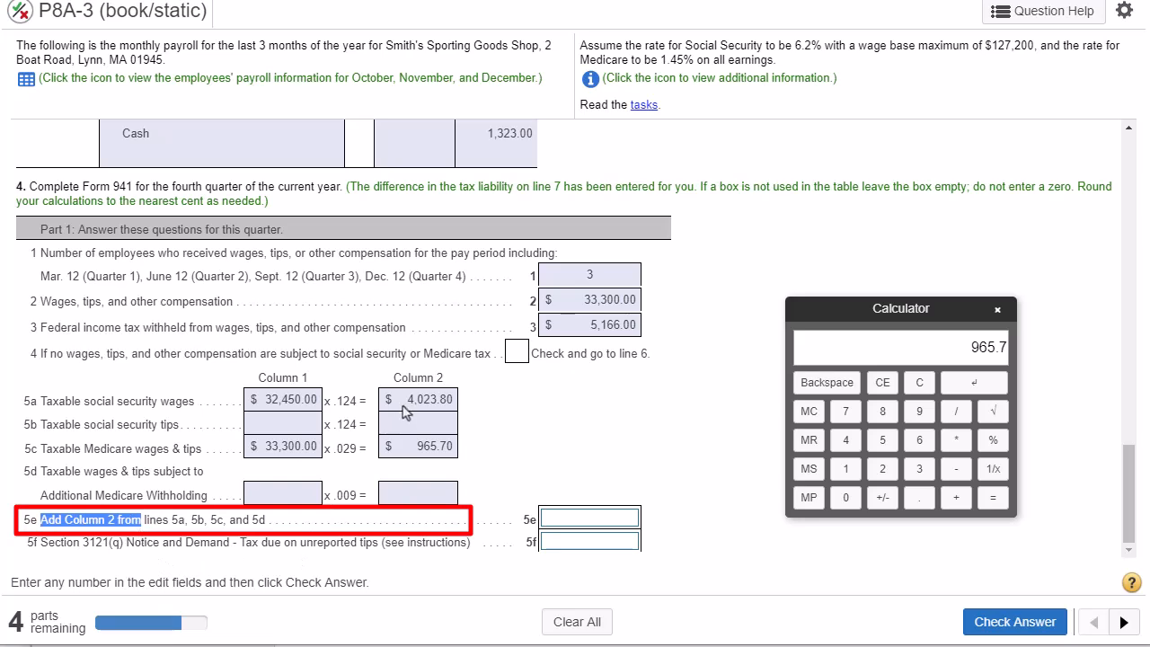
left_click_drag(397, 378, 444, 378)
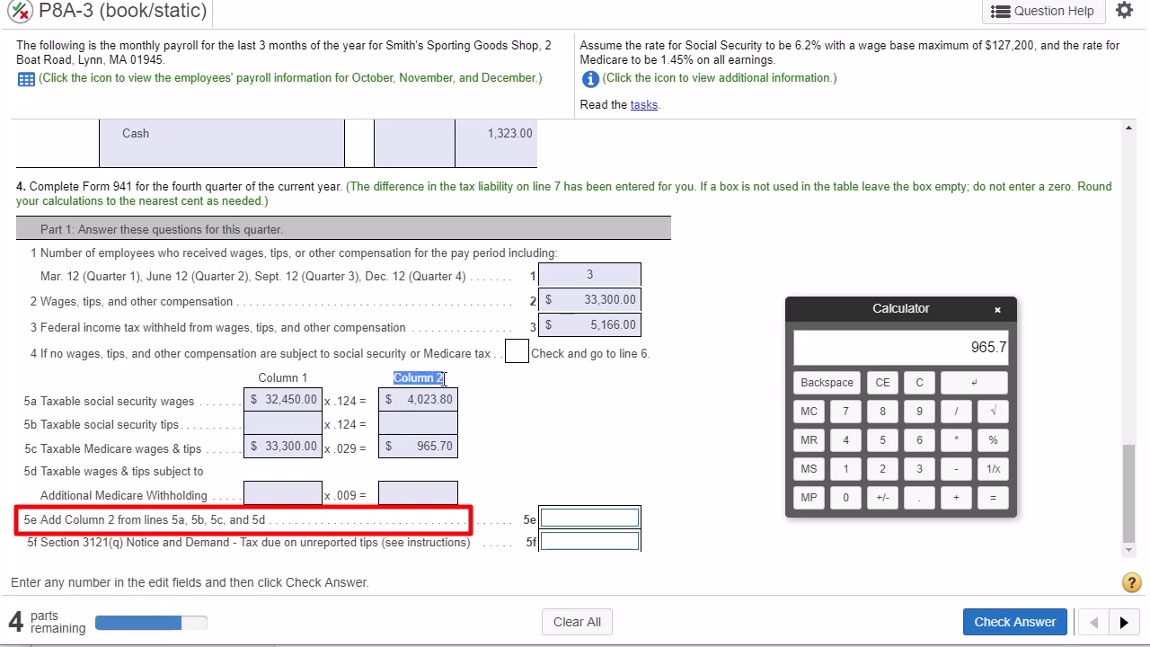
double_click(429, 401)
left_click(425, 425)
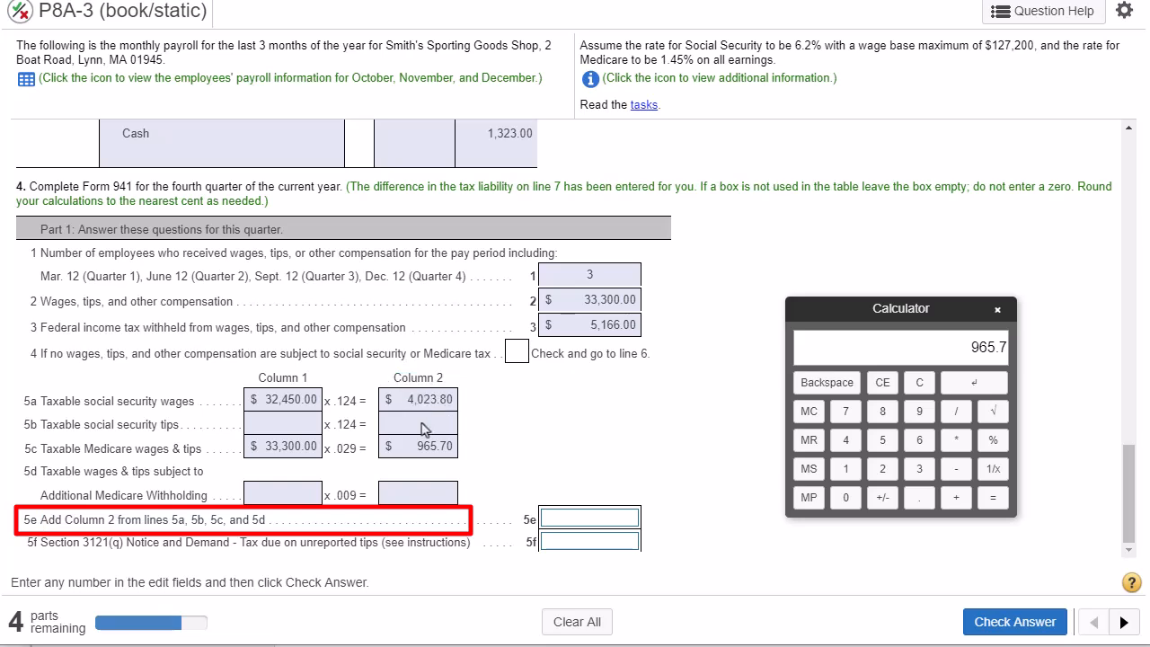
double_click(432, 445)
left_click(428, 501)
double_click(429, 401)
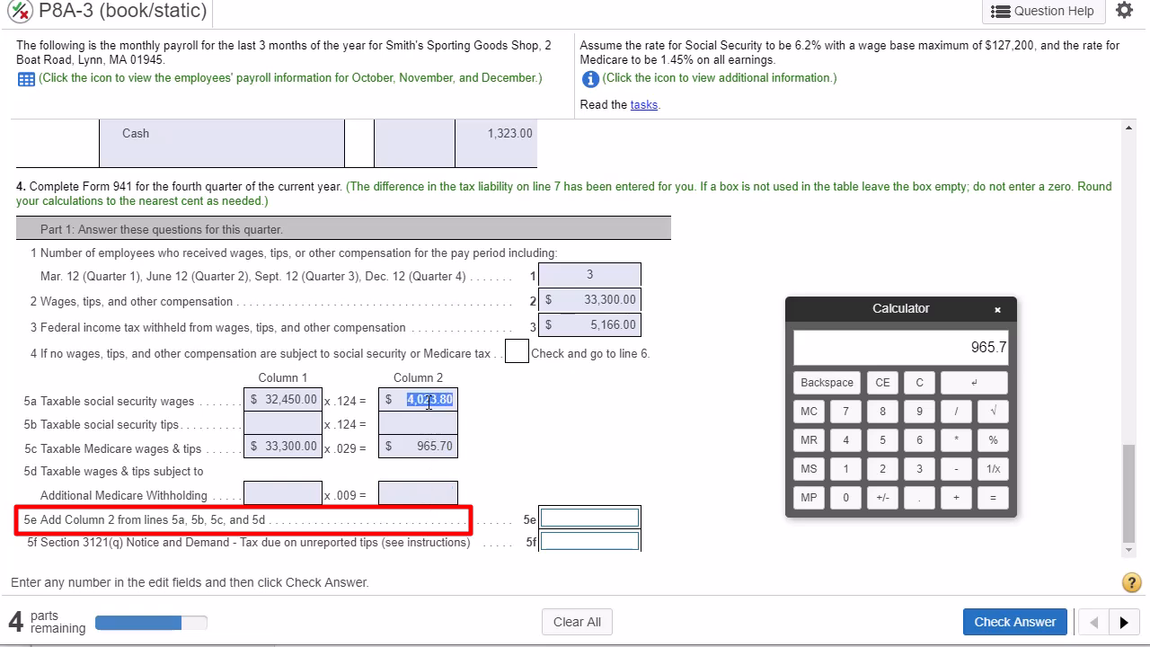
double_click(437, 446)
- Add 4023.8 and 965.7 on the calculator and enter the total, 4989.5, on line 5e
left_click(917, 383)
left_click(845, 439)
left_click(845, 496)
left_click(882, 468)
left_click(912, 469)
left_click(919, 497)
left_click(881, 411)
left_click(956, 497)
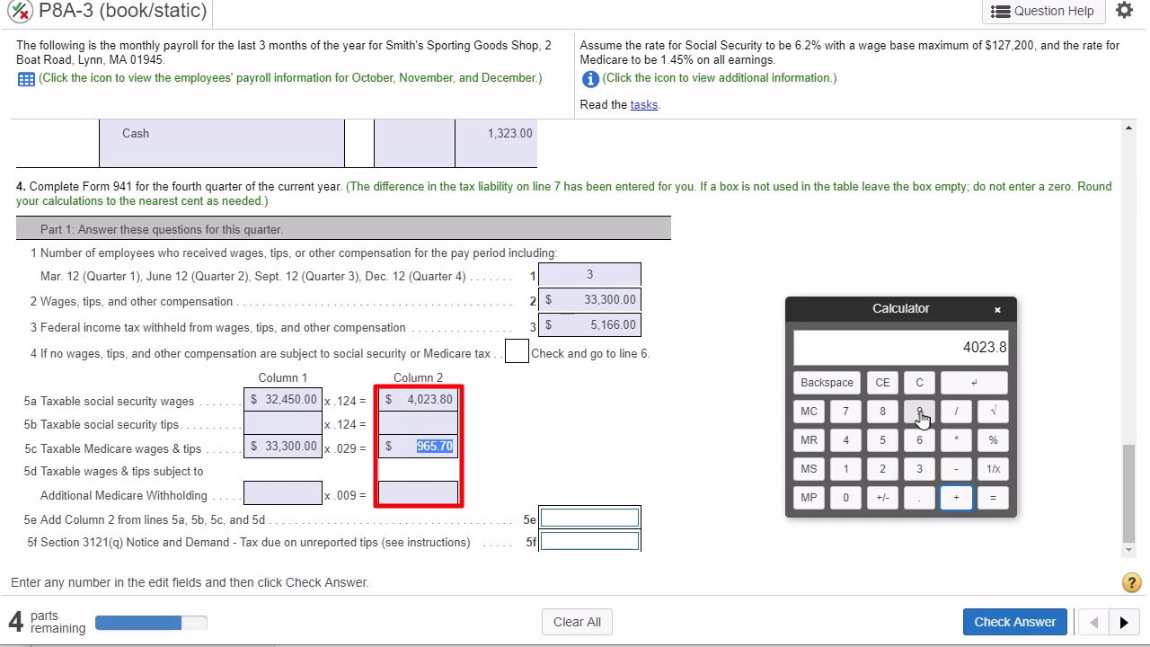
left_click(920, 414)
left_click(919, 440)
left_click(885, 444)
left_click(919, 497)
left_click(846, 410)
left_click(990, 497)
left_click(600, 515)
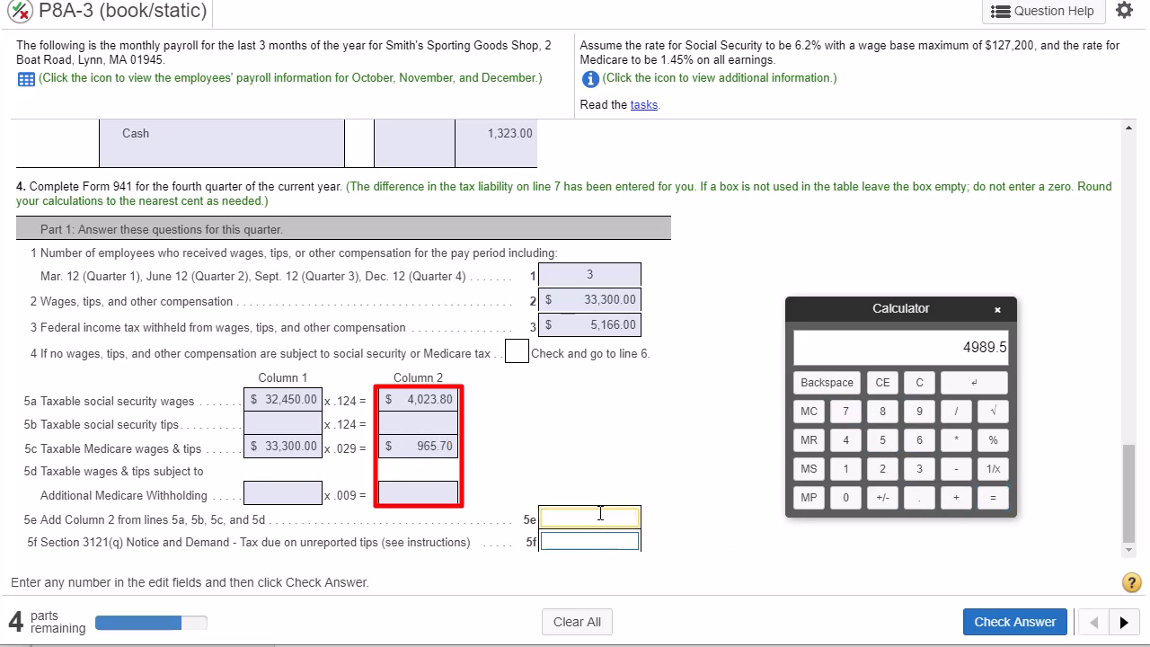
left_click(973, 382)
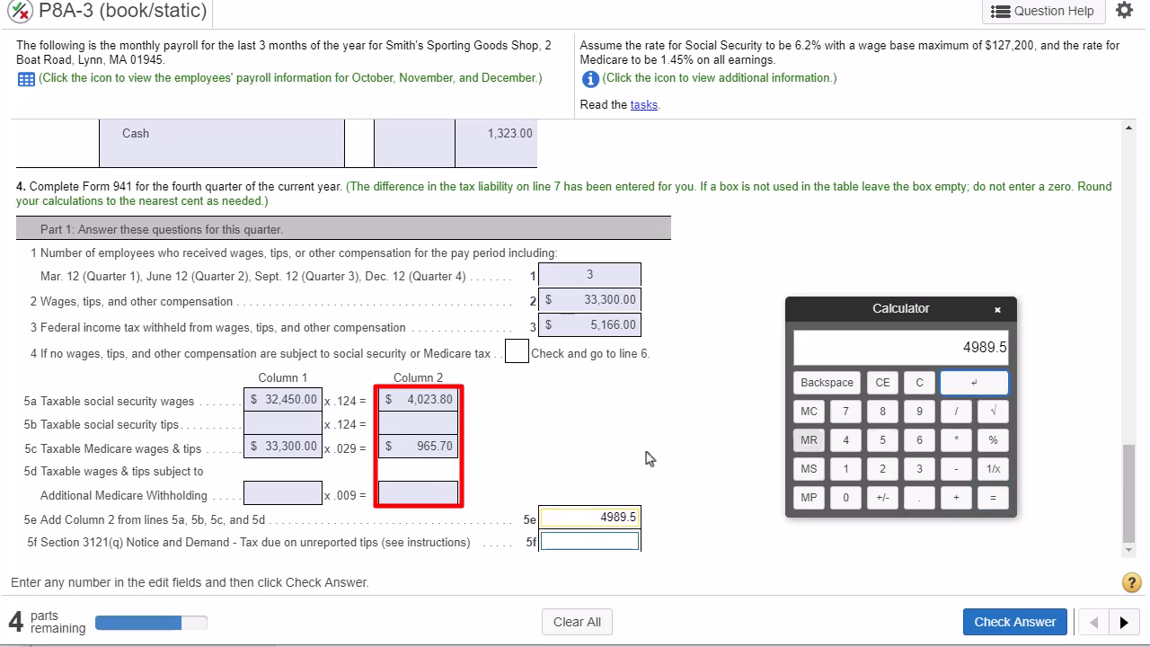
- Review the amounts added on line 5e, leave line 5f for unreported tips blank, and check the answer
double_click(434, 398)
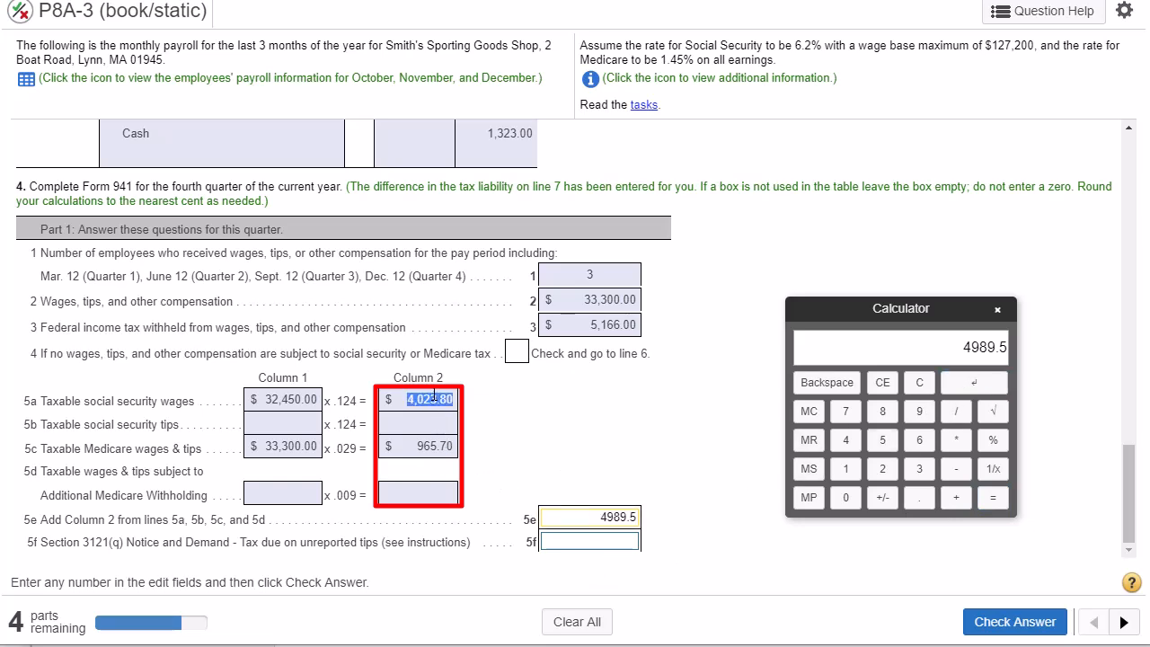
double_click(431, 446)
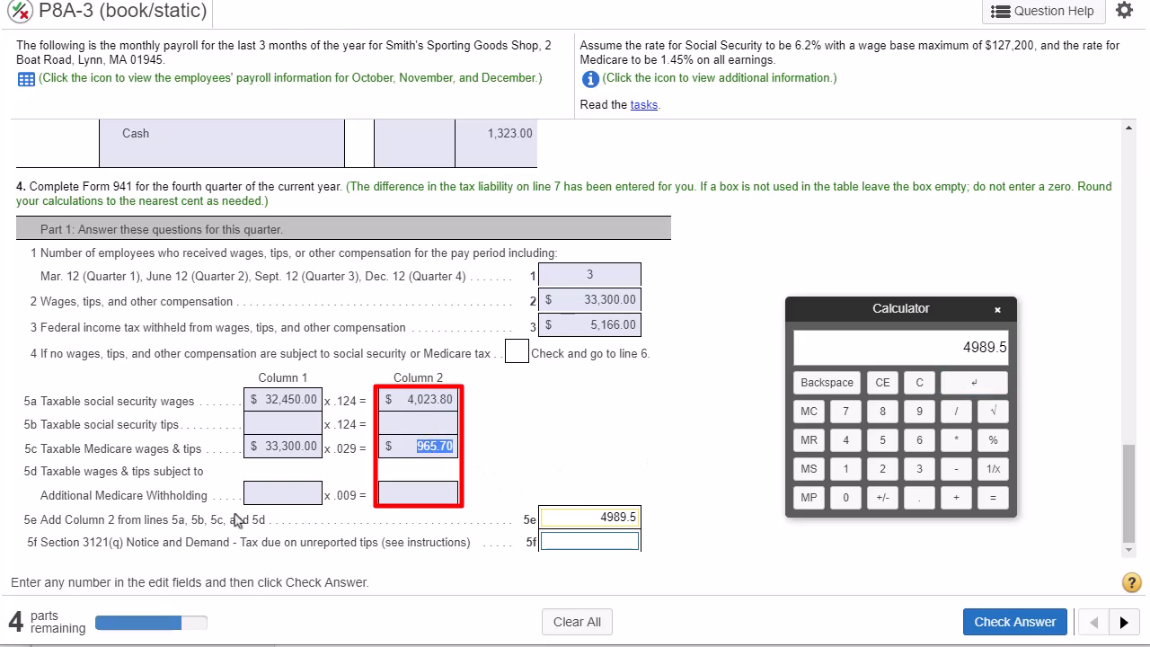
left_click_drag(33, 544, 372, 547)
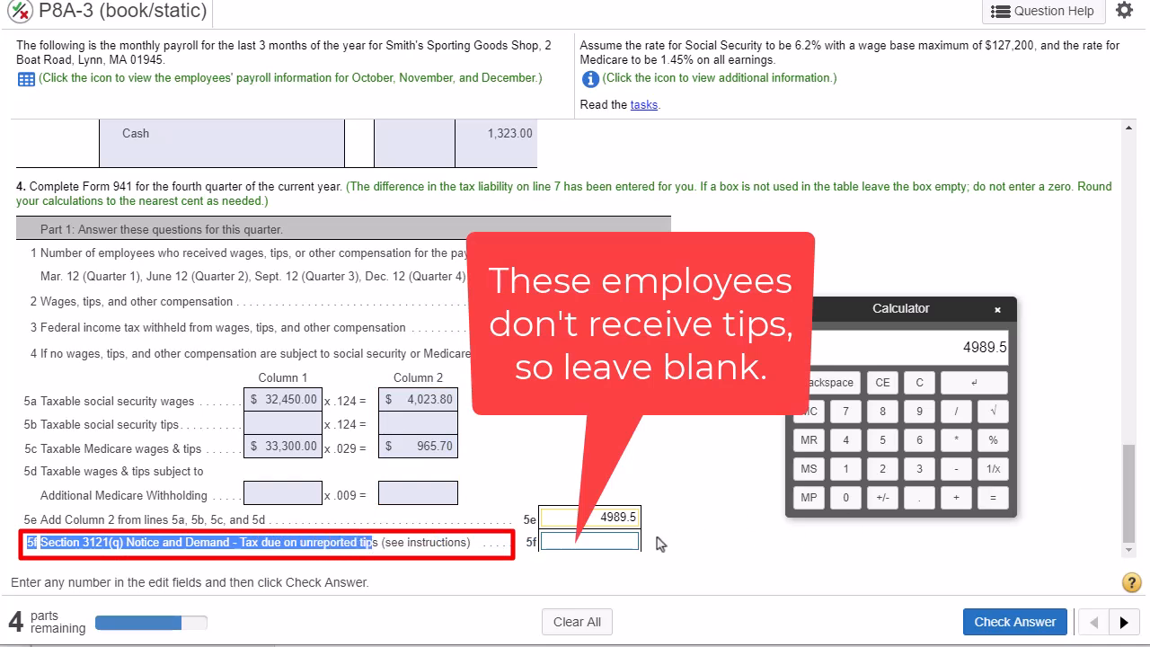
left_click(1016, 626)
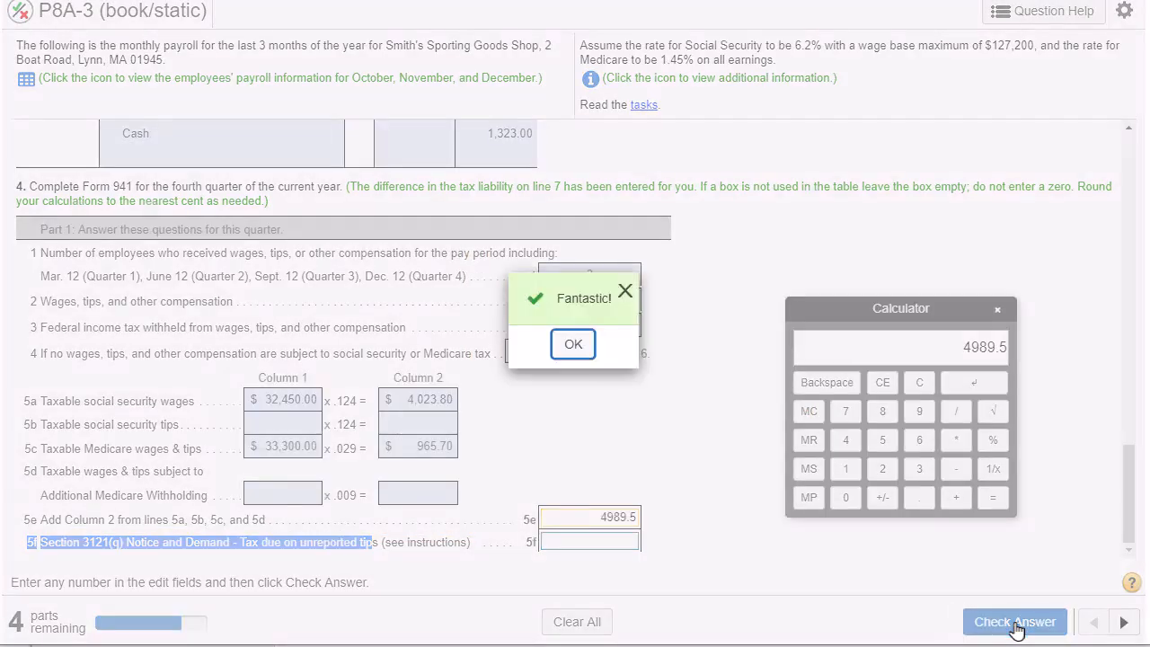
left_click(578, 348)
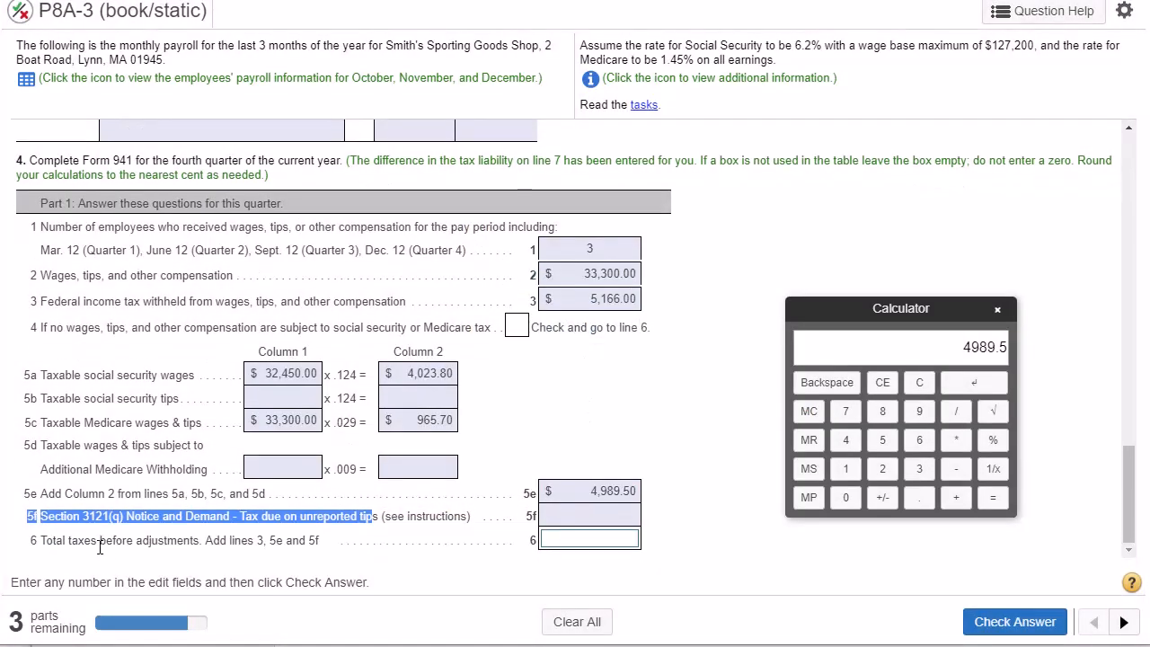
- Read the line 6 instruction and examine the amounts on lines 3, 5e and 5f that make up total taxes before adjustments
left_click_drag(33, 545, 324, 543)
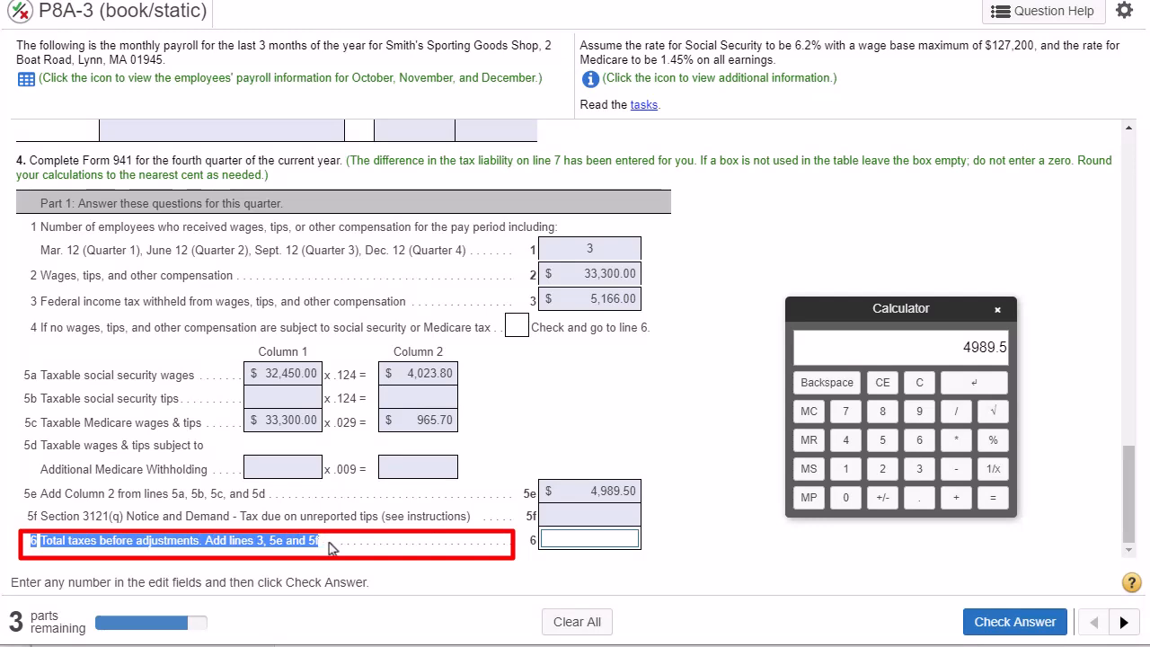
double_click(614, 303)
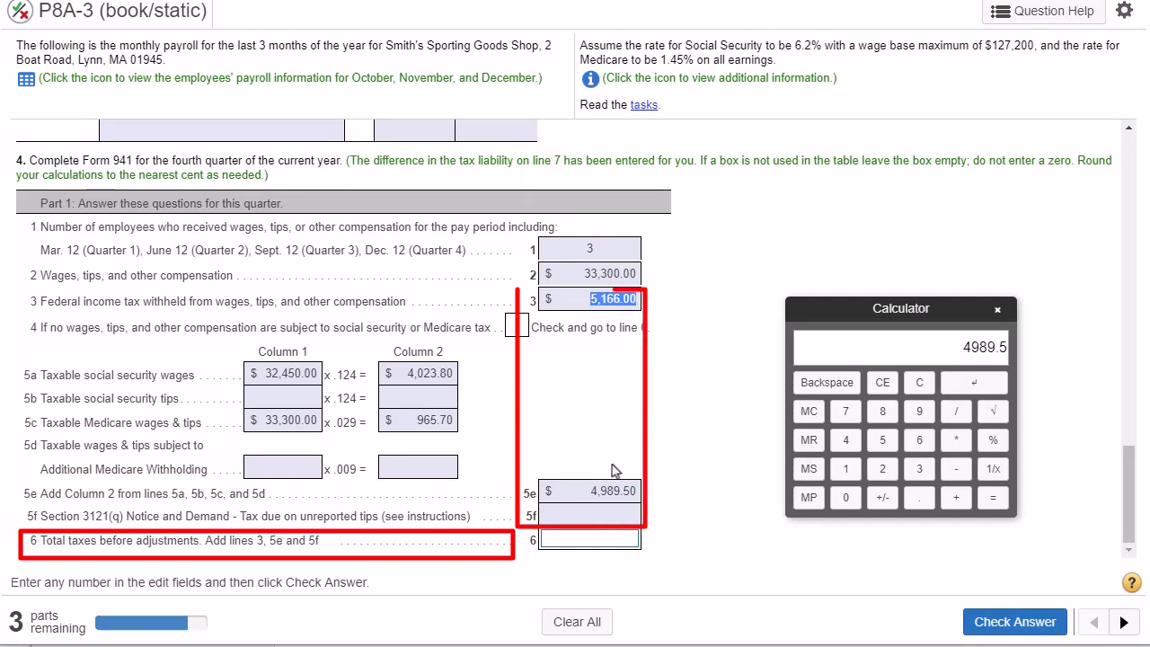
left_click(616, 509)
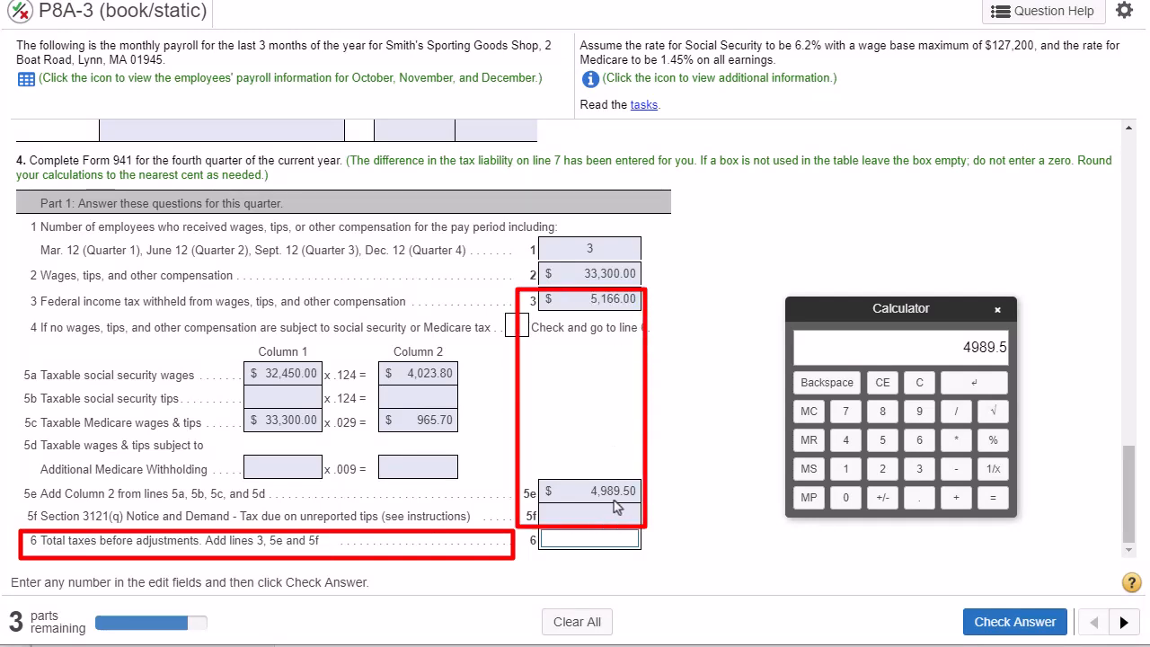
double_click(603, 485)
left_click(603, 518)
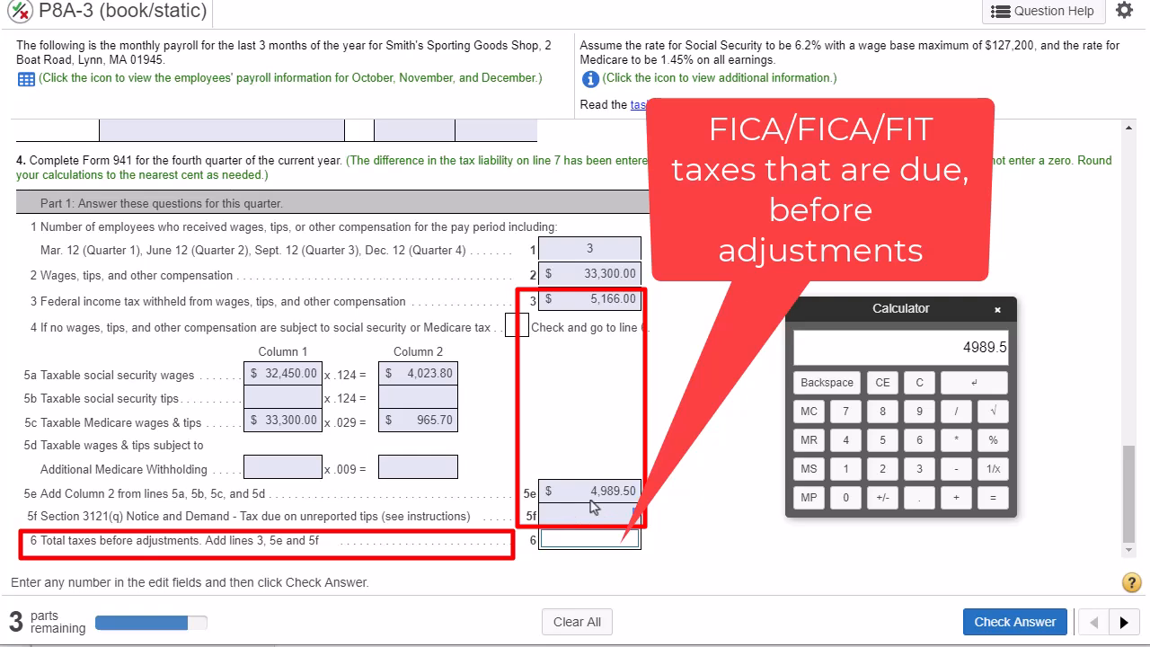
- Add 5166 and 4989.5 on the calculator, enter the total, 10155.5, on line 6, and check the answer
left_click(919, 381)
double_click(614, 299)
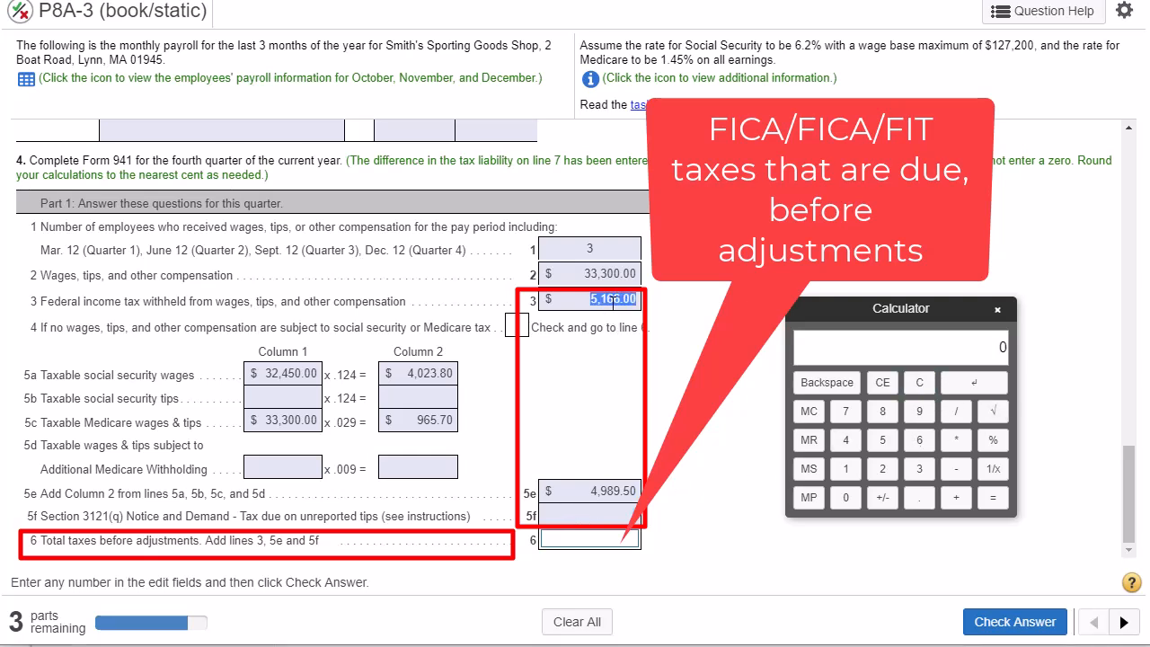
left_click(882, 440)
left_click(845, 468)
left_click(919, 439)
left_click(919, 439)
left_click(956, 496)
double_click(597, 494)
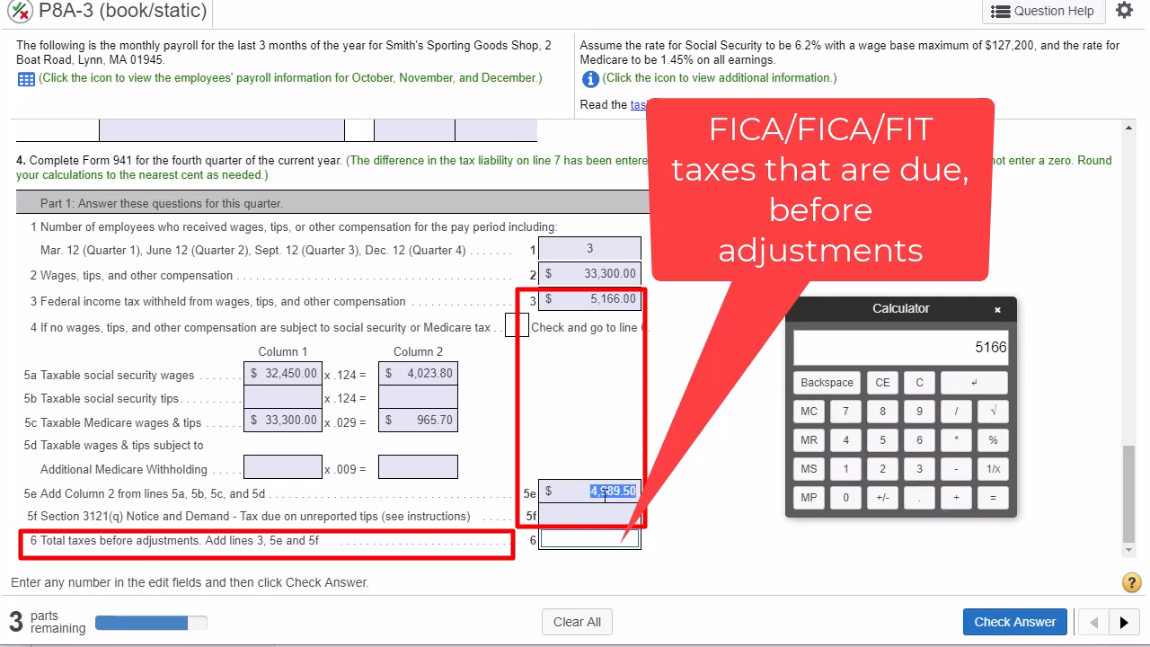
left_click(845, 439)
left_click(919, 411)
left_click(882, 410)
left_click(919, 410)
left_click(919, 496)
left_click(882, 439)
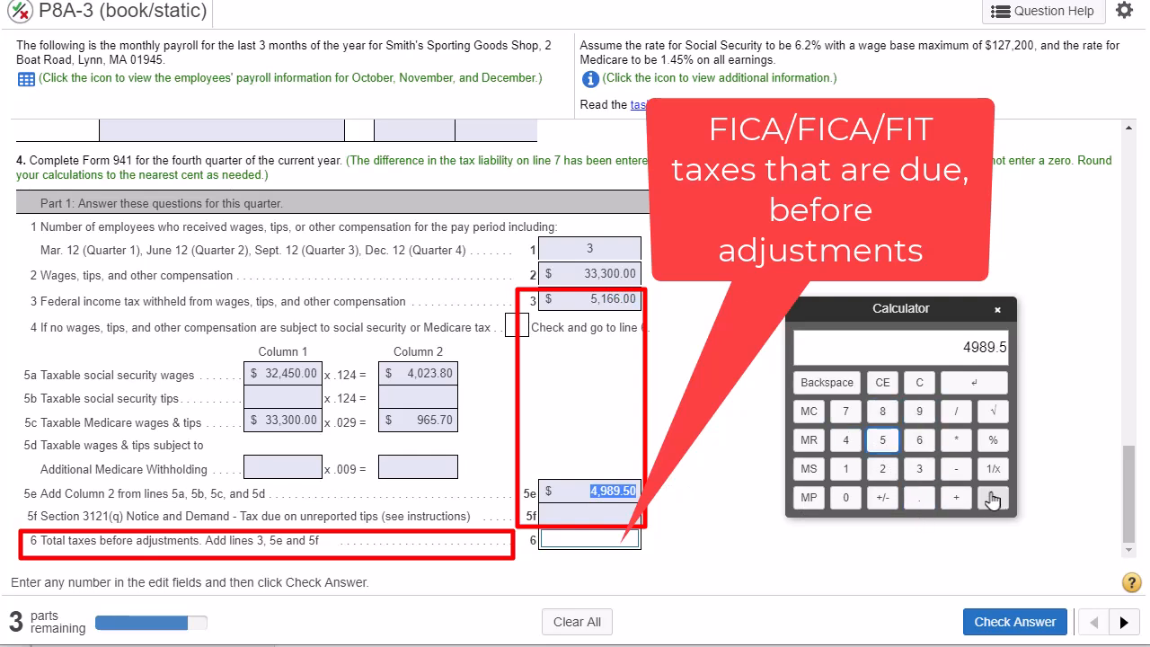
left_click(992, 498)
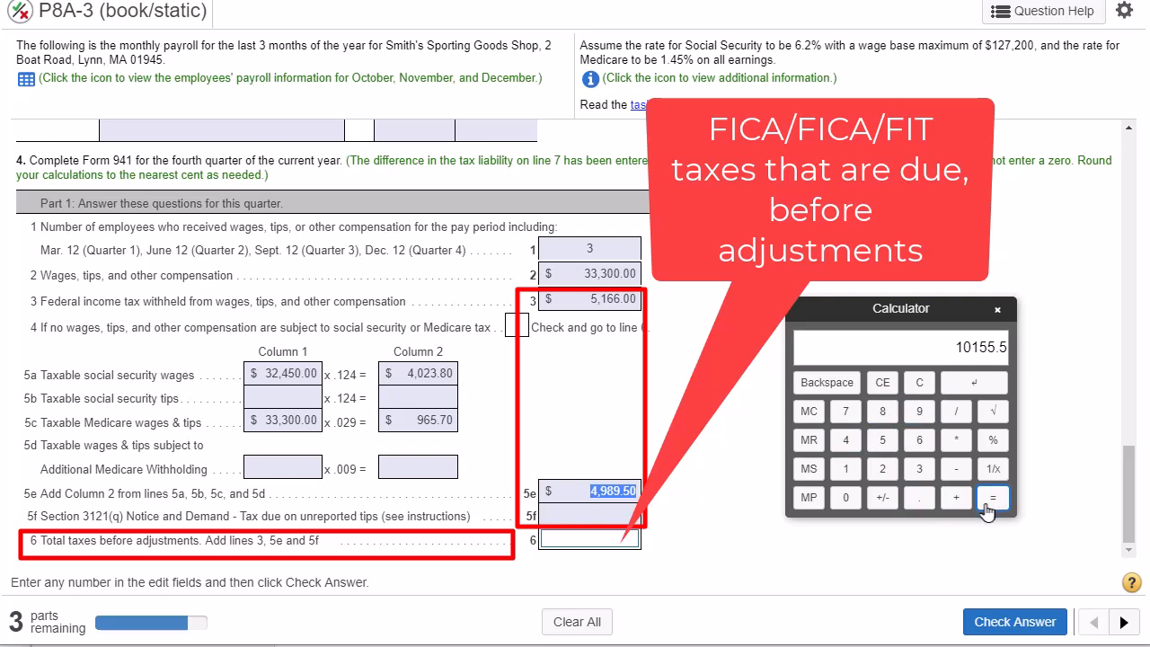
left_click(622, 539)
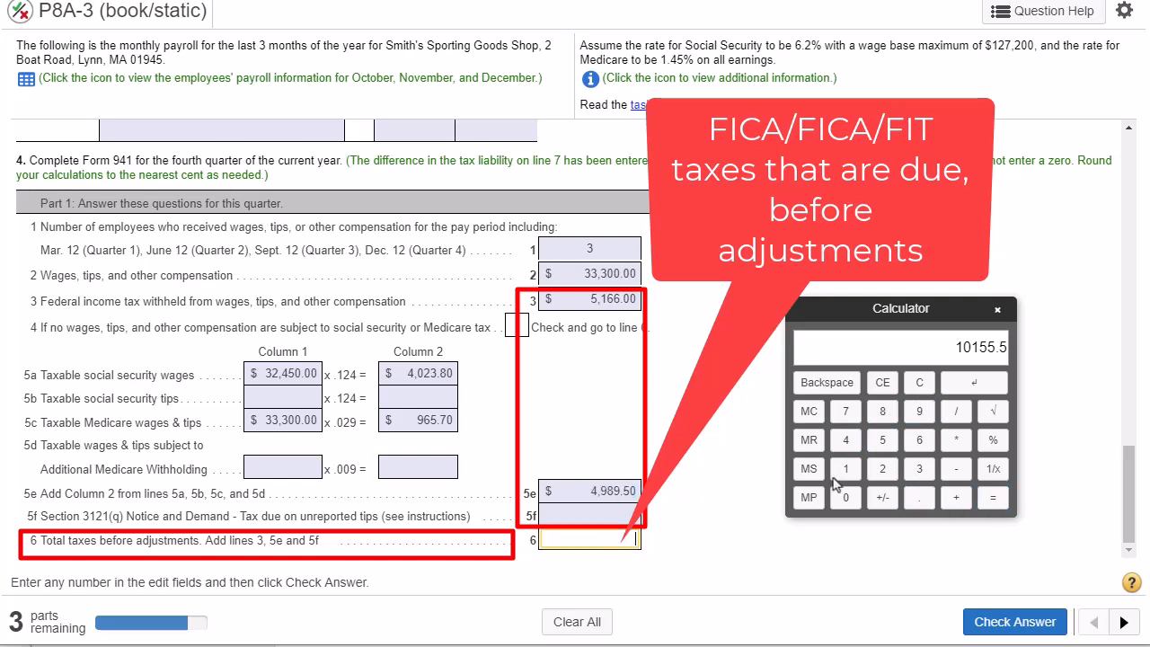
left_click(997, 381)
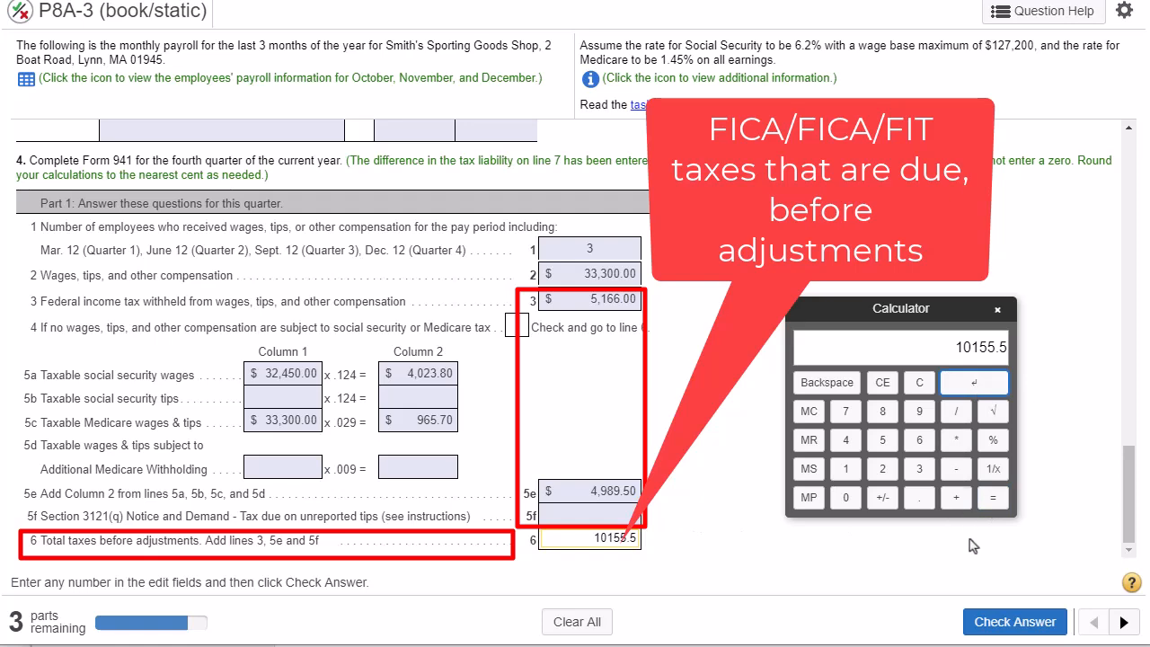
left_click(999, 622)
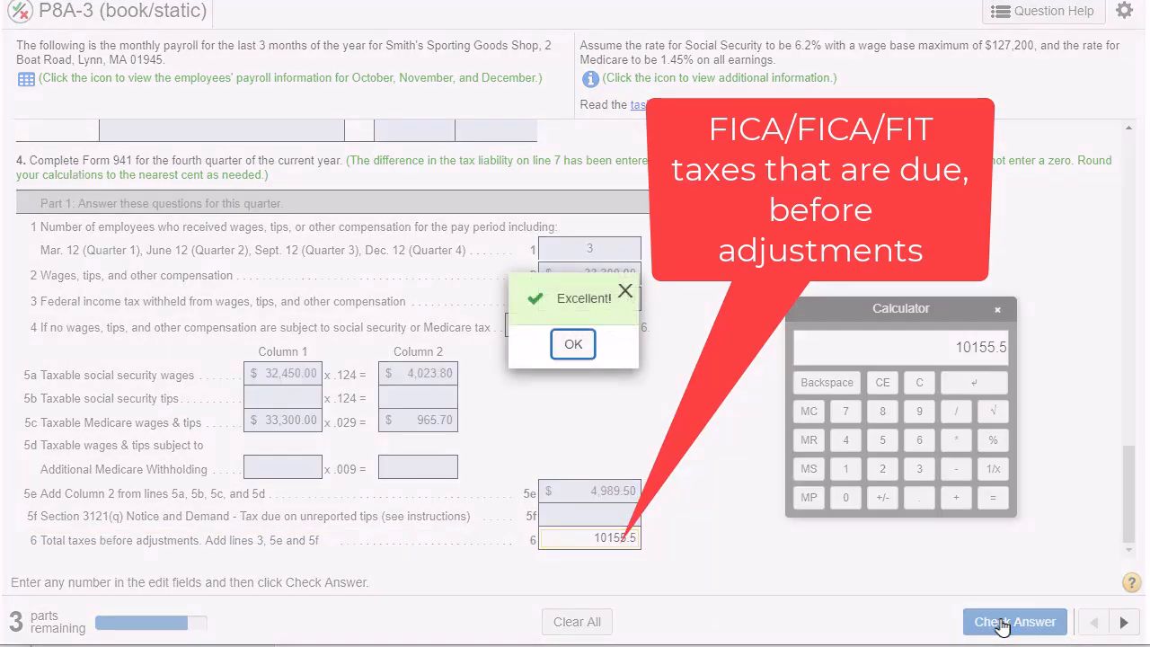
left_click(573, 345)
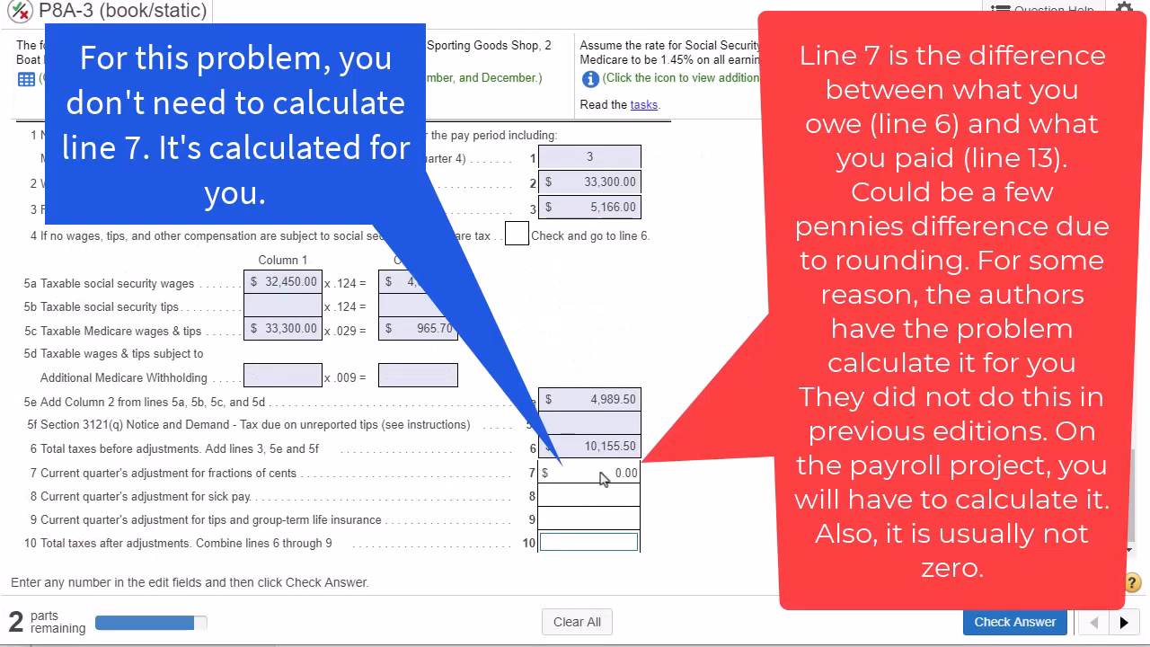
- Review the line 7 adjustment and the additional information, and open the blank Form 941 from the tasks to examine lines 6 to 14
left_click_drag(603, 479, 632, 472)
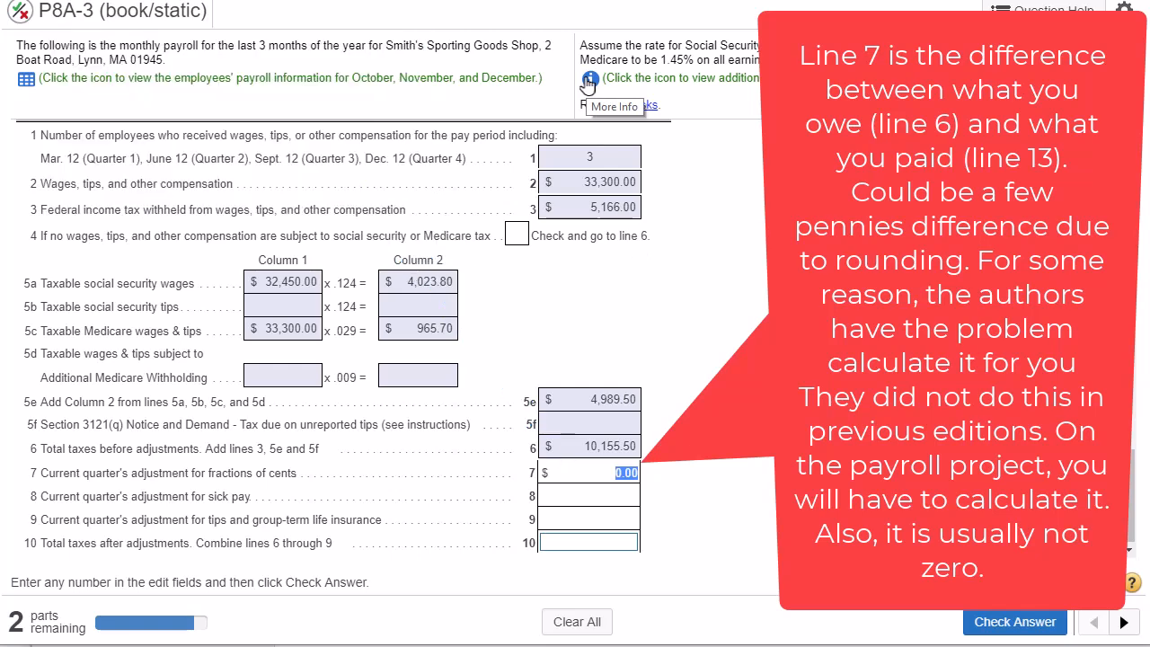
left_click(589, 80)
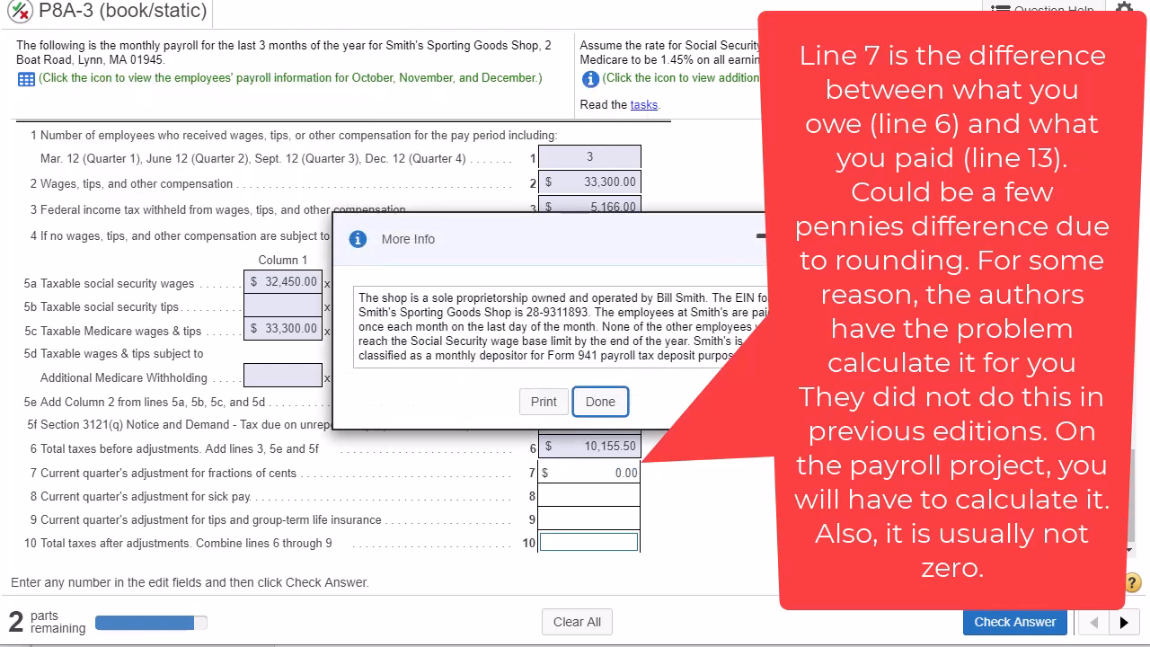
key("Return")
left_click(643, 105)
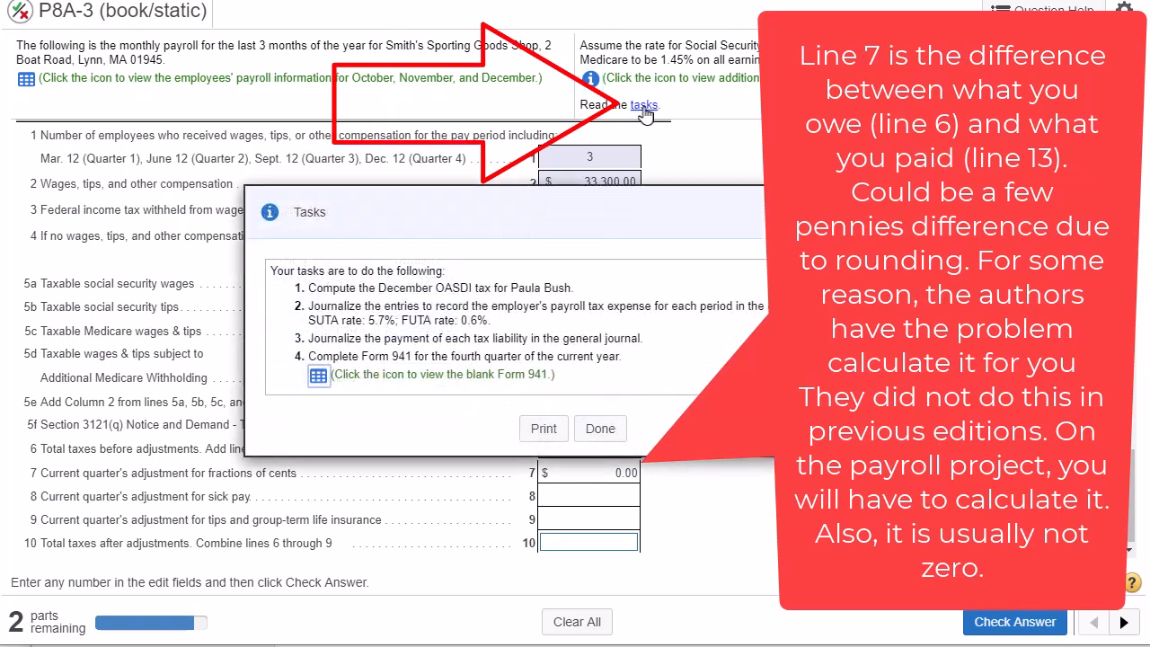
left_click(319, 377)
left_click_drag(958, 140, 964, 199)
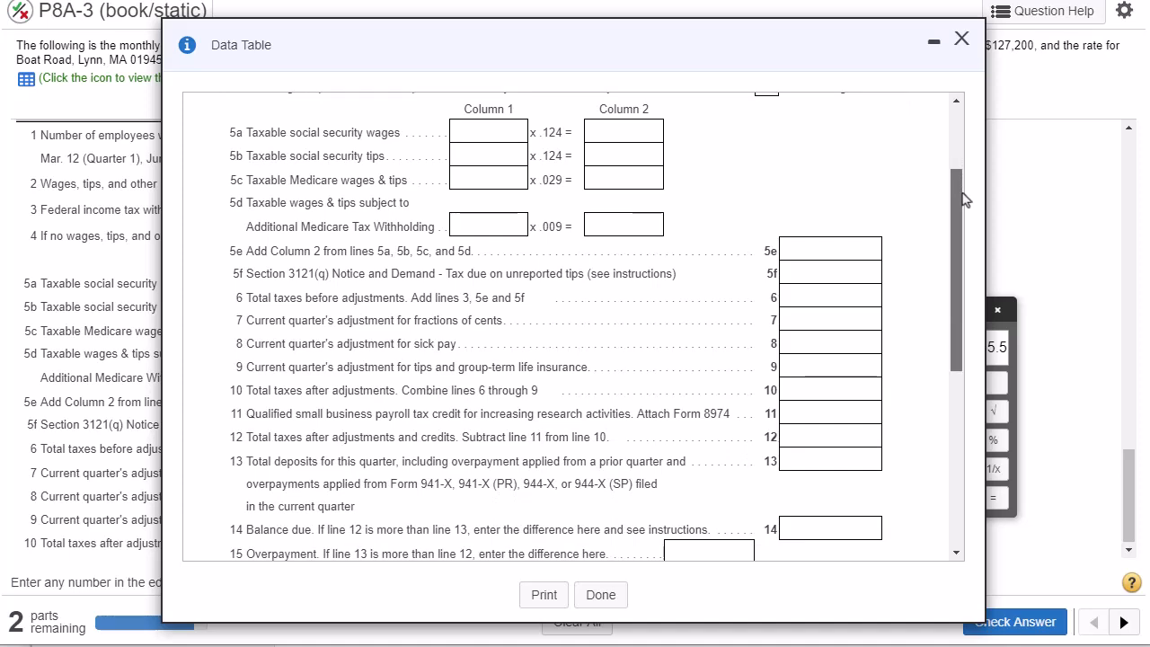
- Compare the line 6 amount on the worked form with the line 13 total deposits line on the blank Form 941
left_click_drag(668, 42, 621, 443)
left_click(878, 206)
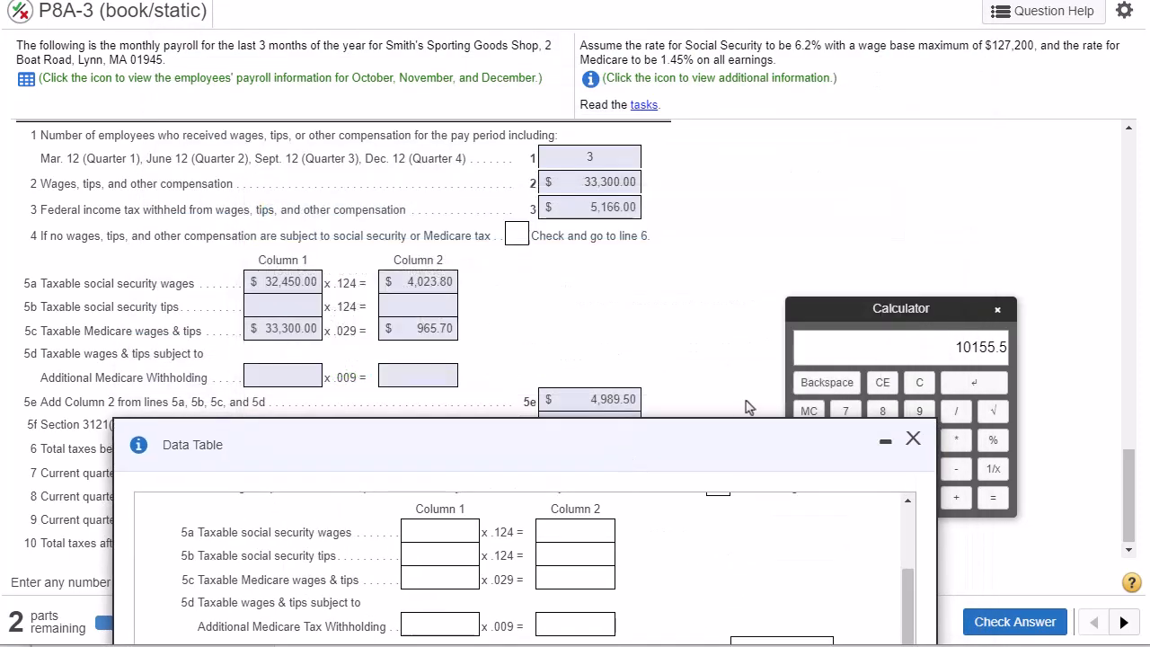
left_click_drag(701, 449, 675, 514)
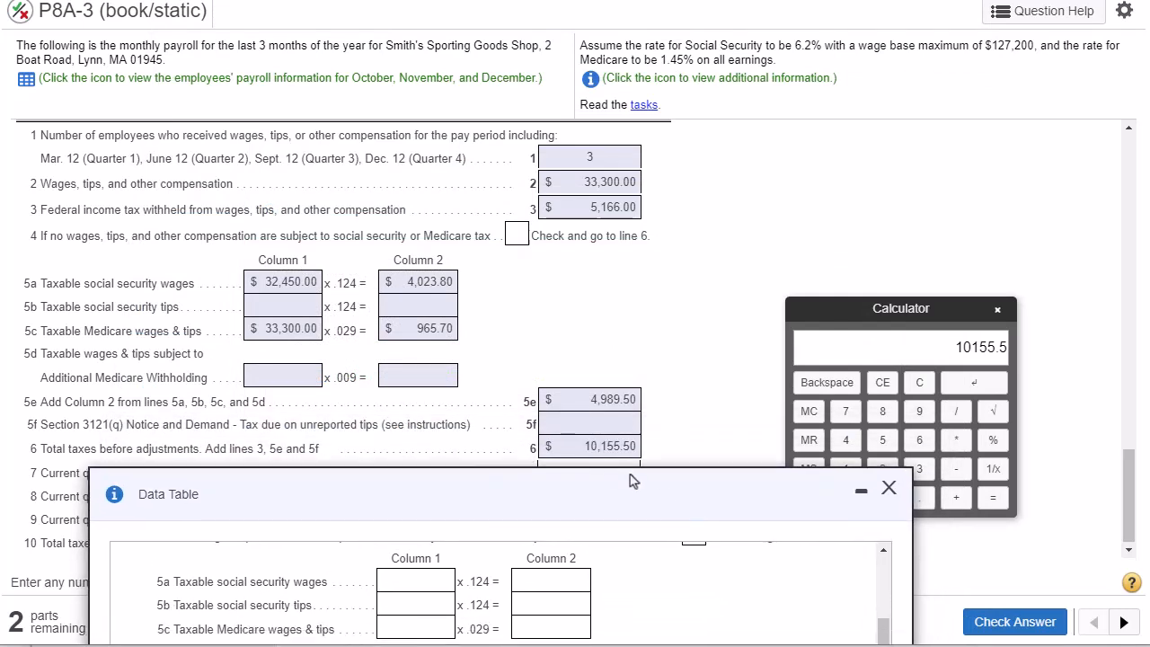
left_click_drag(584, 447, 633, 447)
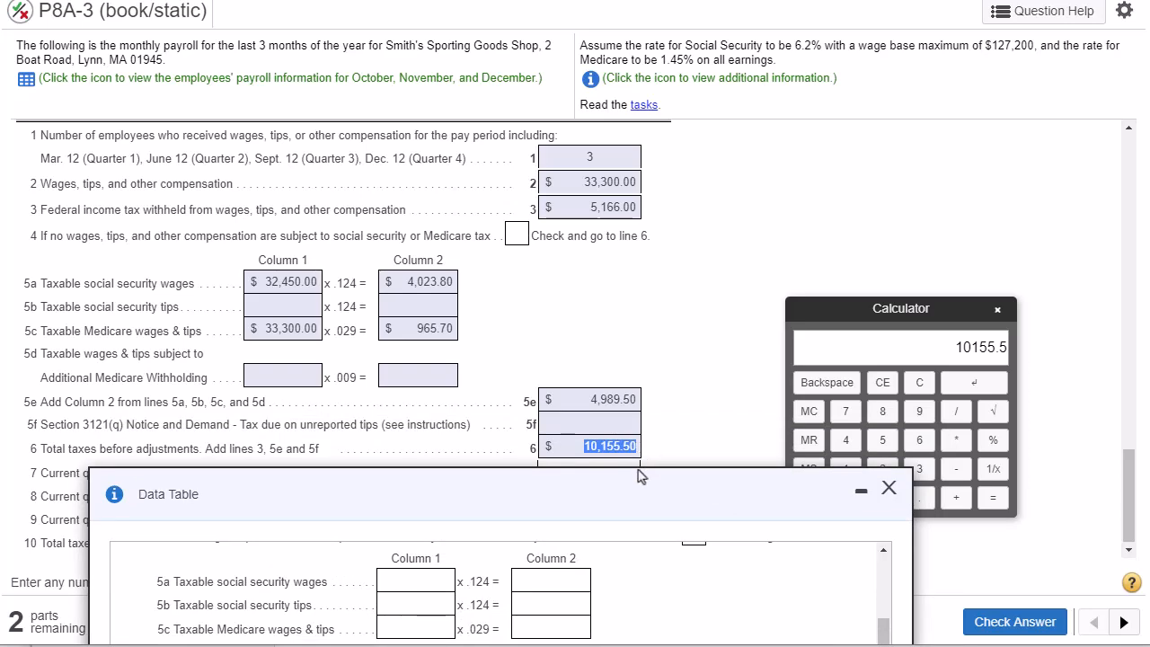
left_click_drag(647, 485, 698, 192)
left_click_drag(701, 147, 701, 11)
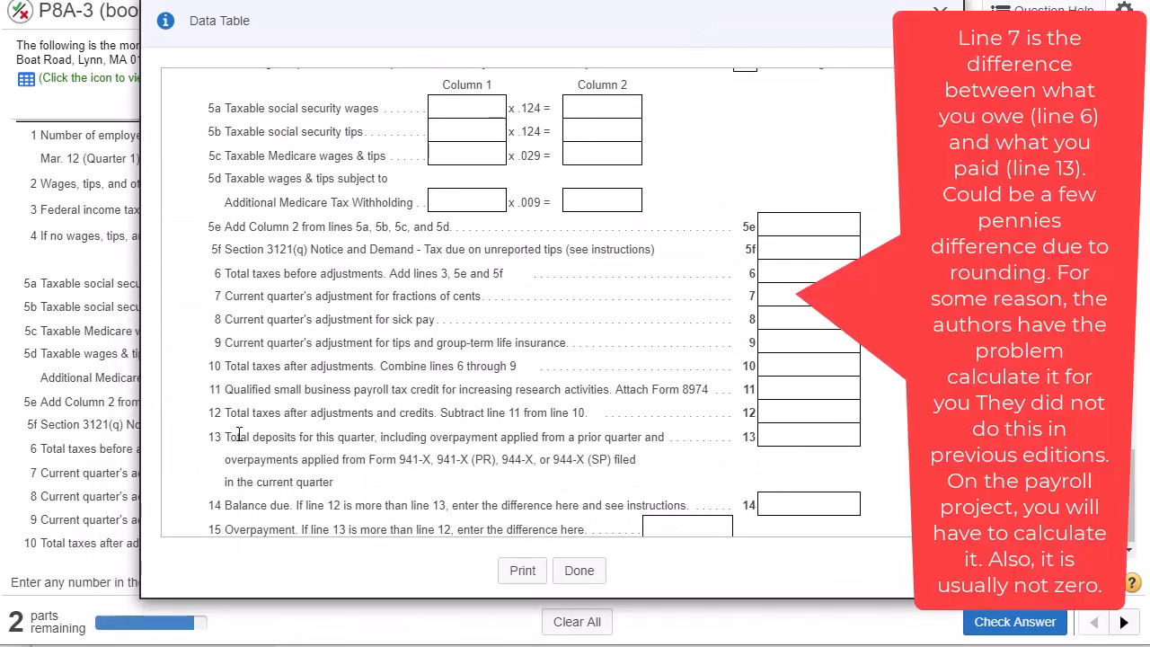
left_click_drag(223, 441, 709, 440)
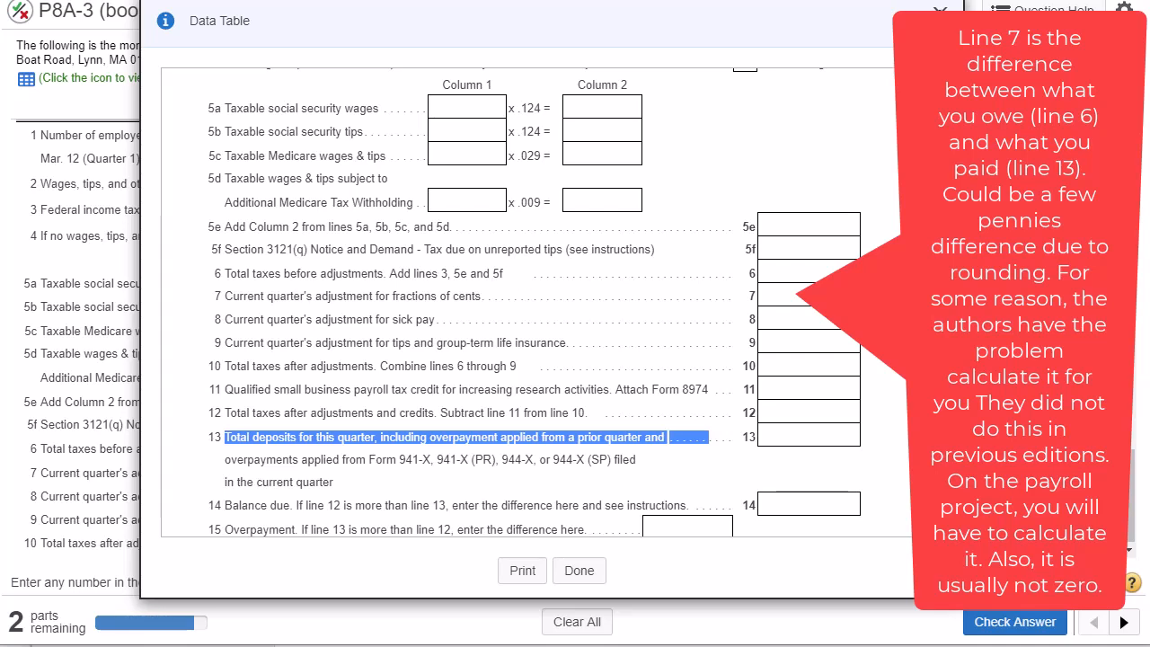
left_click(786, 442)
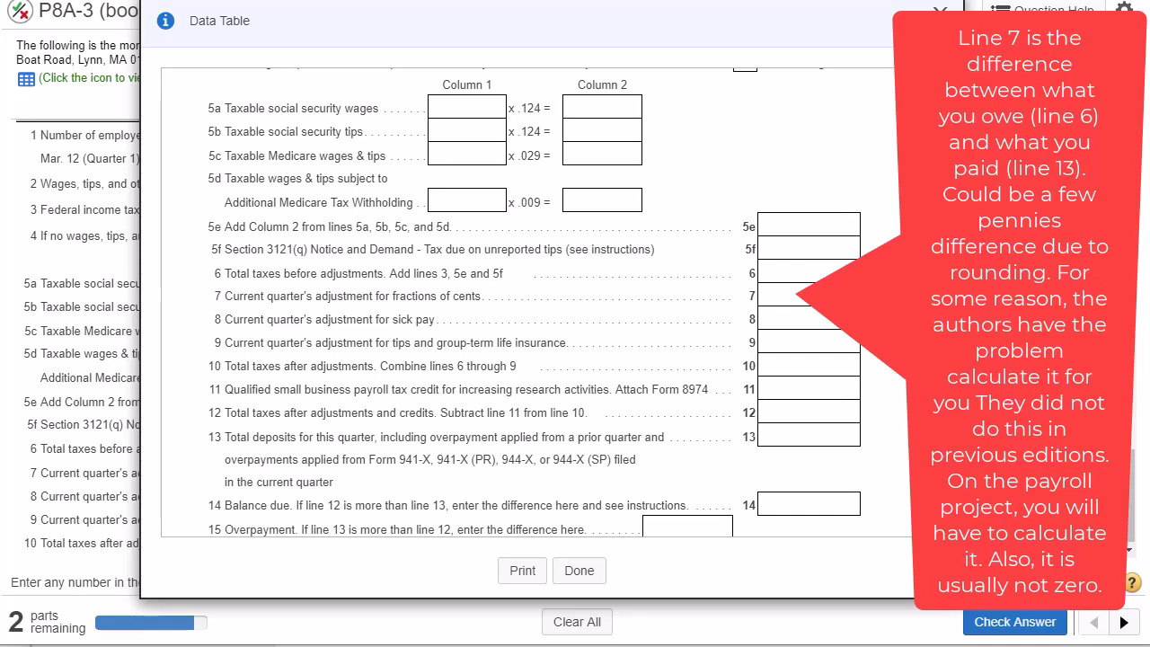
- Review the .124 and .029 tax rates on lines 5a and 5c of the blank Form 941, and close the form
scroll(867, 182, "up", 3)
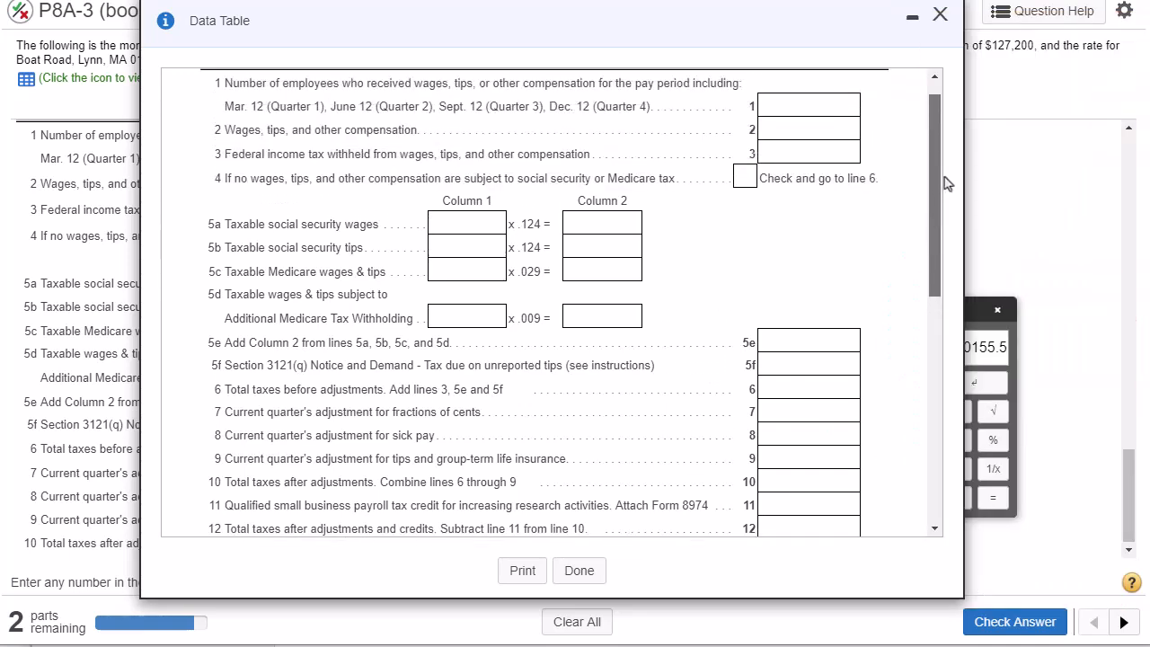
left_click_drag(540, 225, 522, 225)
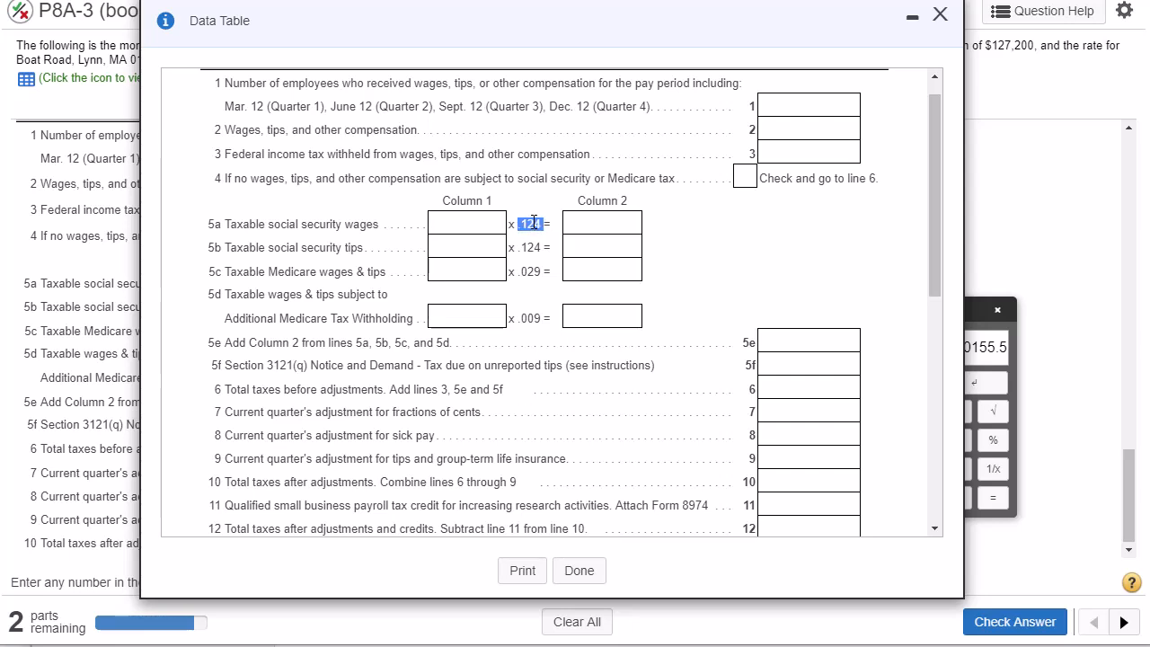
double_click(530, 271)
left_click(940, 18)
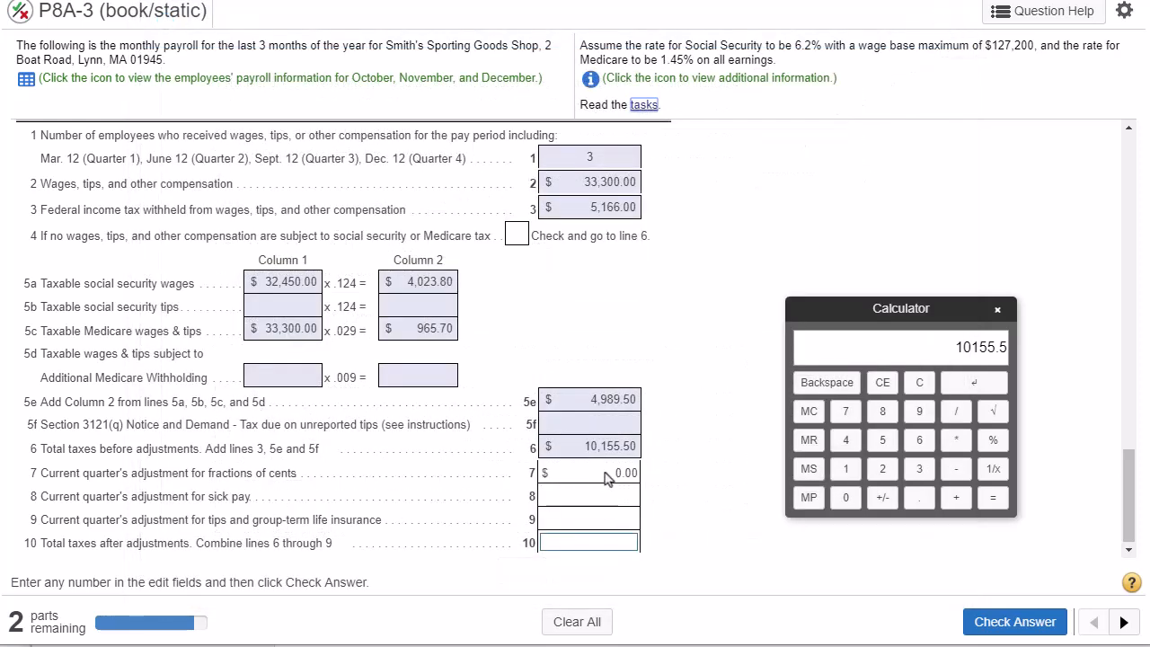
- Review the line 7 adjustment against line 6, and read the line 8 sick pay and line 9 tips and life insurance adjustments
left_click_drag(614, 473, 633, 472)
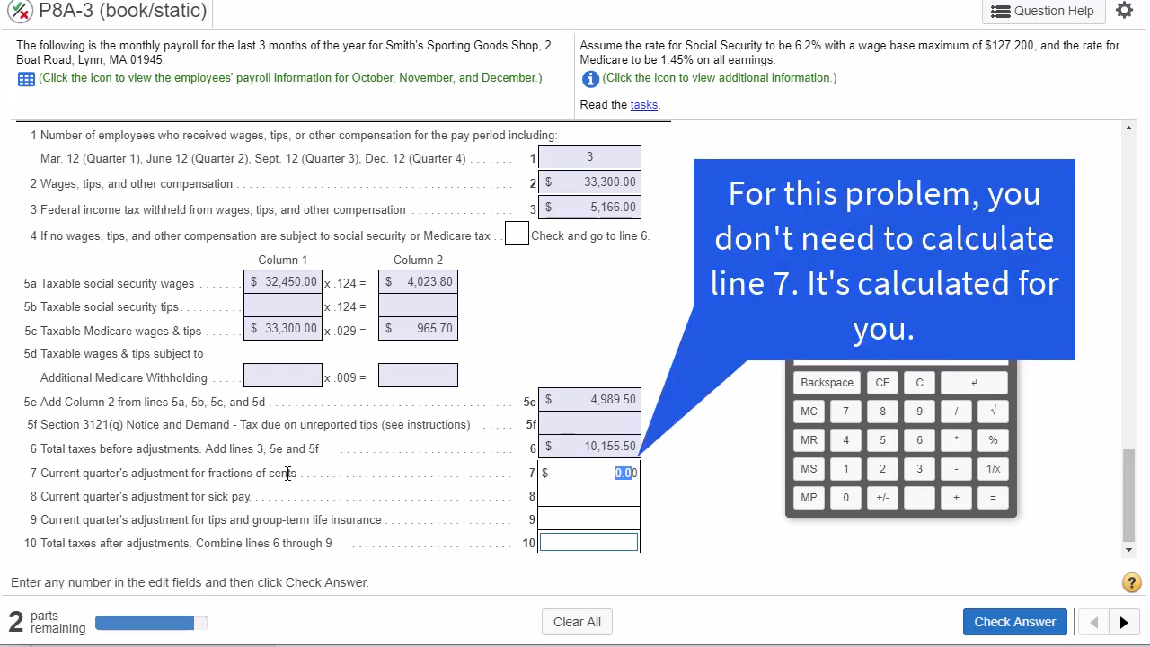
left_click_drag(578, 450, 627, 444)
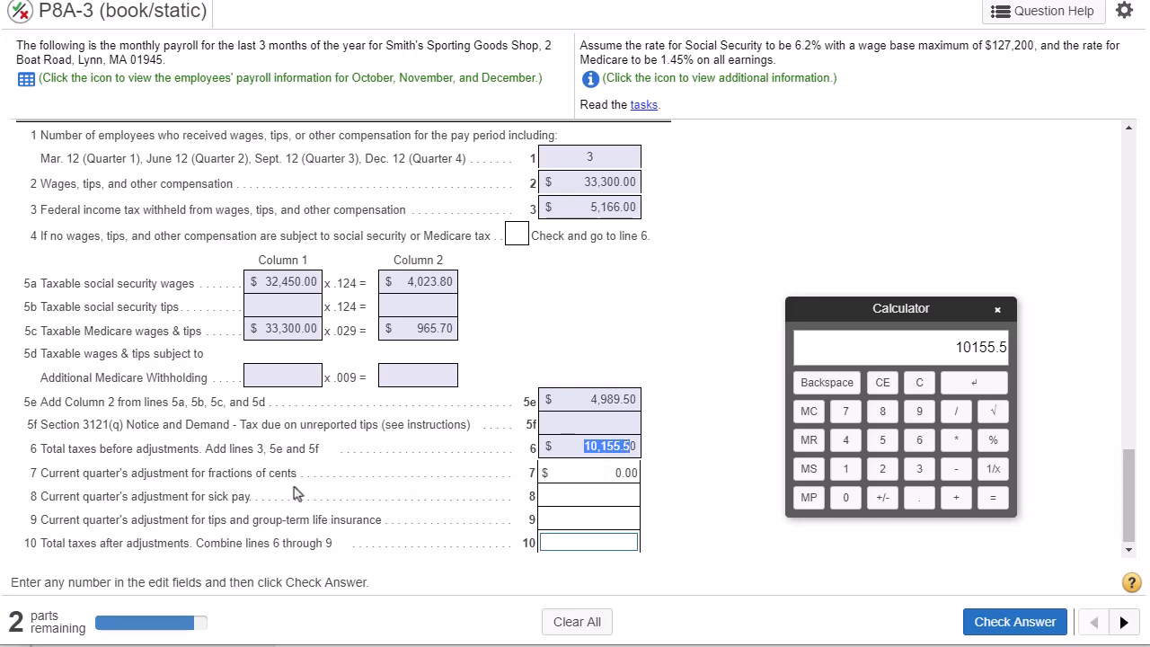
left_click_drag(41, 496, 256, 501)
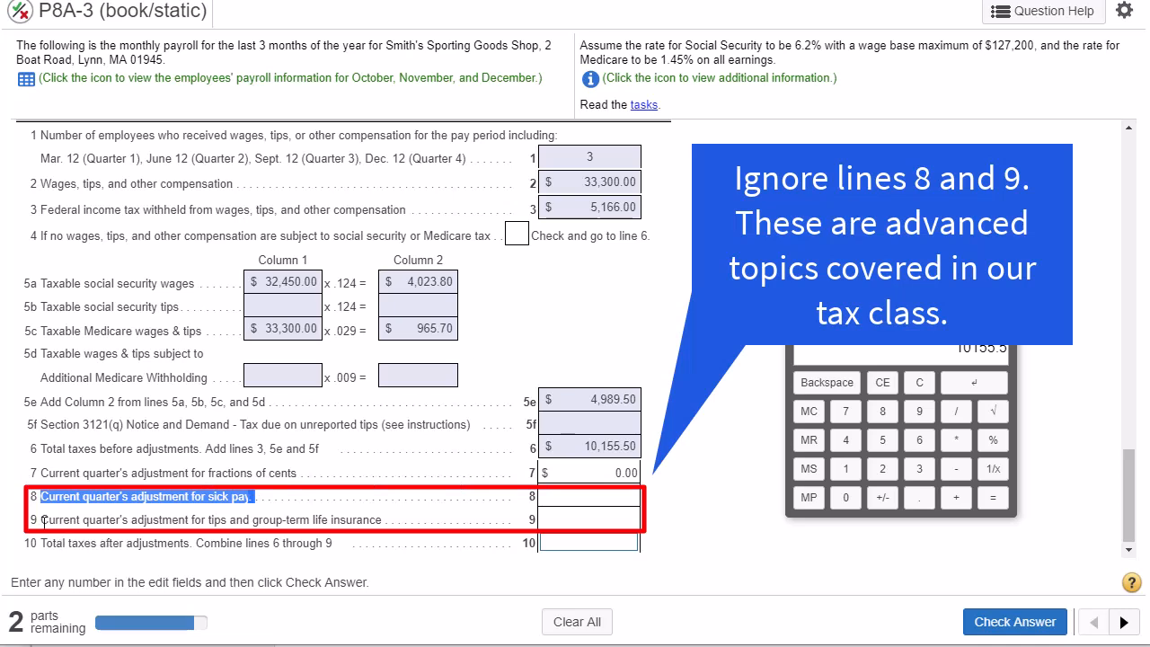
left_click_drag(43, 519, 384, 521)
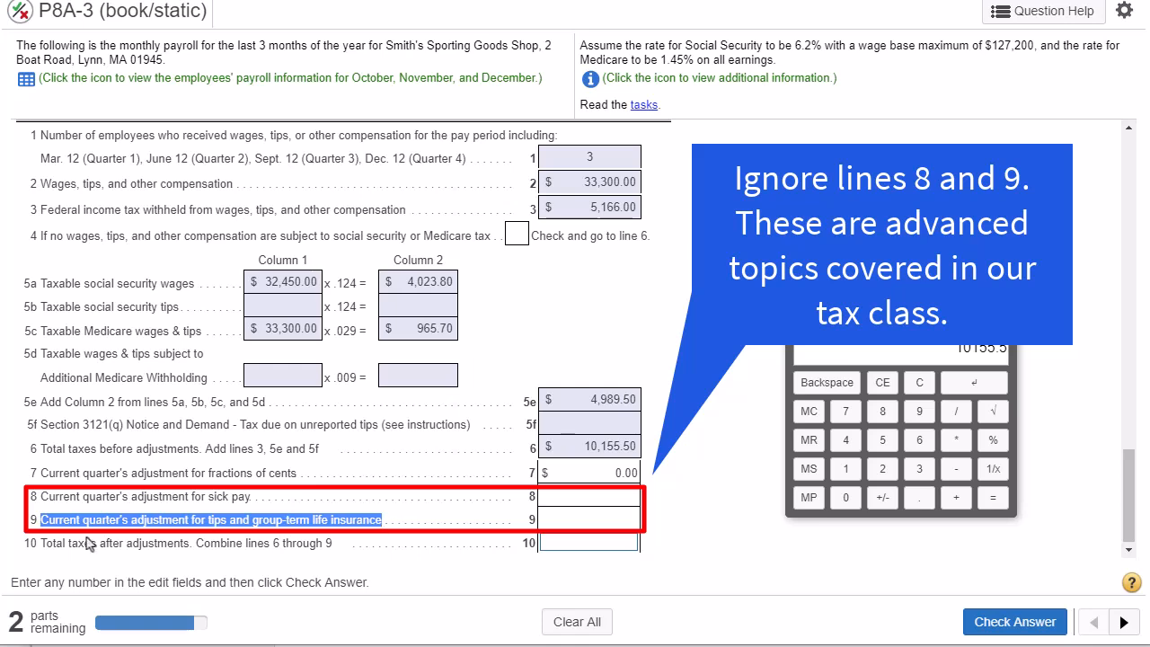
- Combine lines 6 through 9, enter 10,155.50 as total taxes after adjustments on line 10, and check the answer
left_click_drag(41, 542, 146, 561)
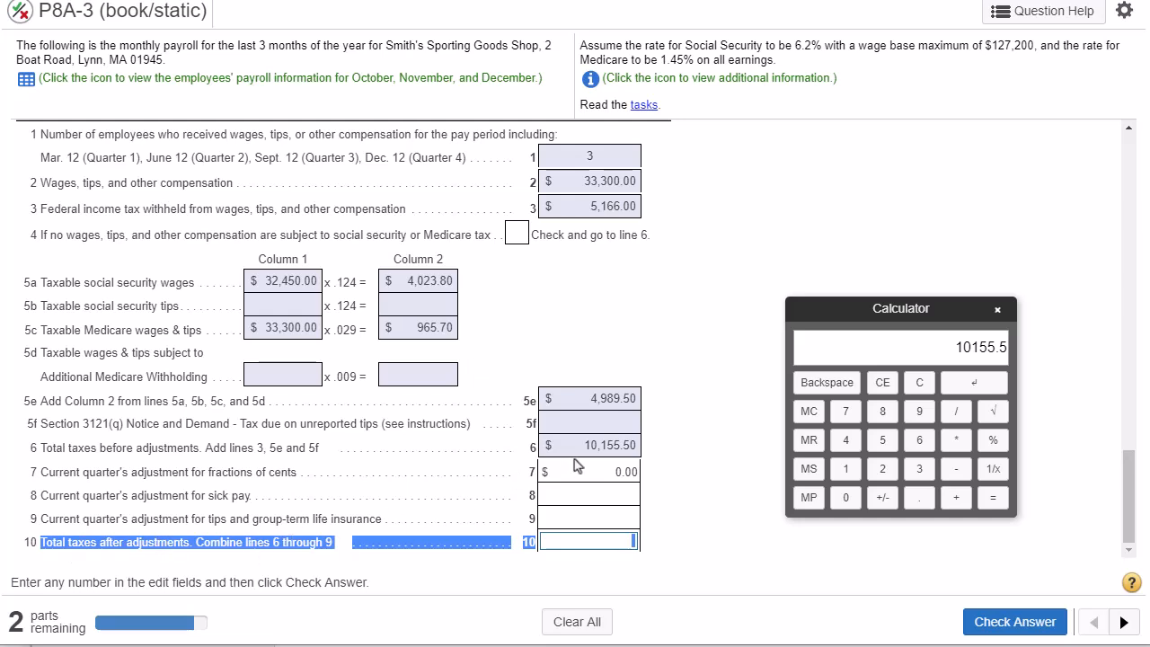
left_click(610, 447)
double_click(610, 447)
key("ctrl+c")
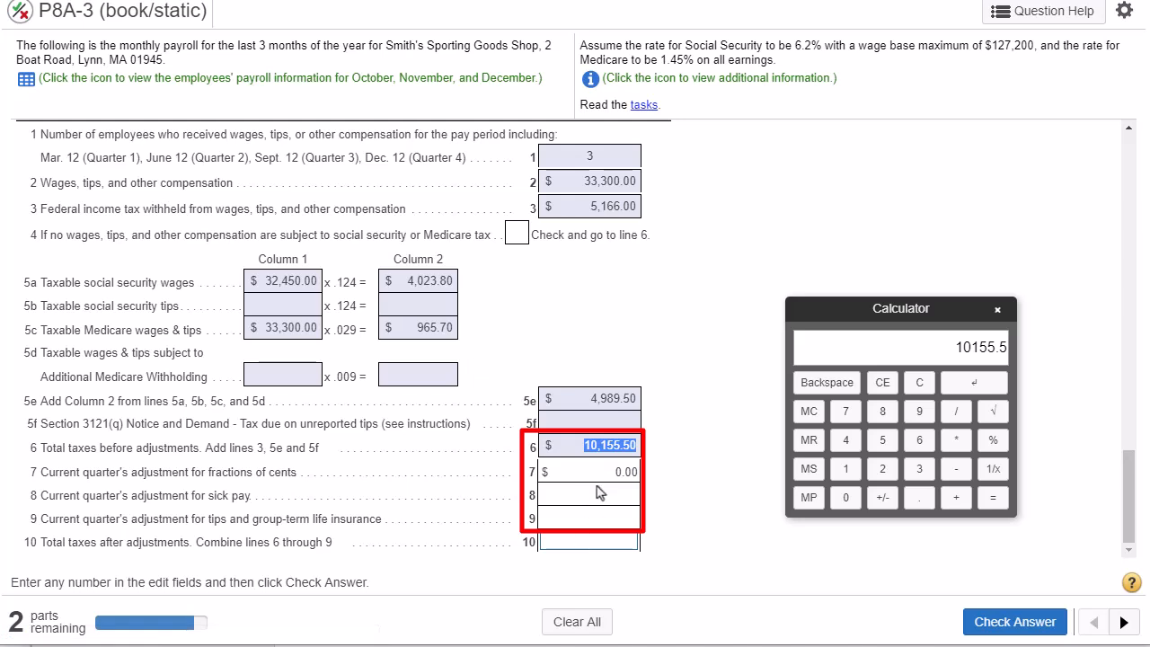
left_click(584, 544)
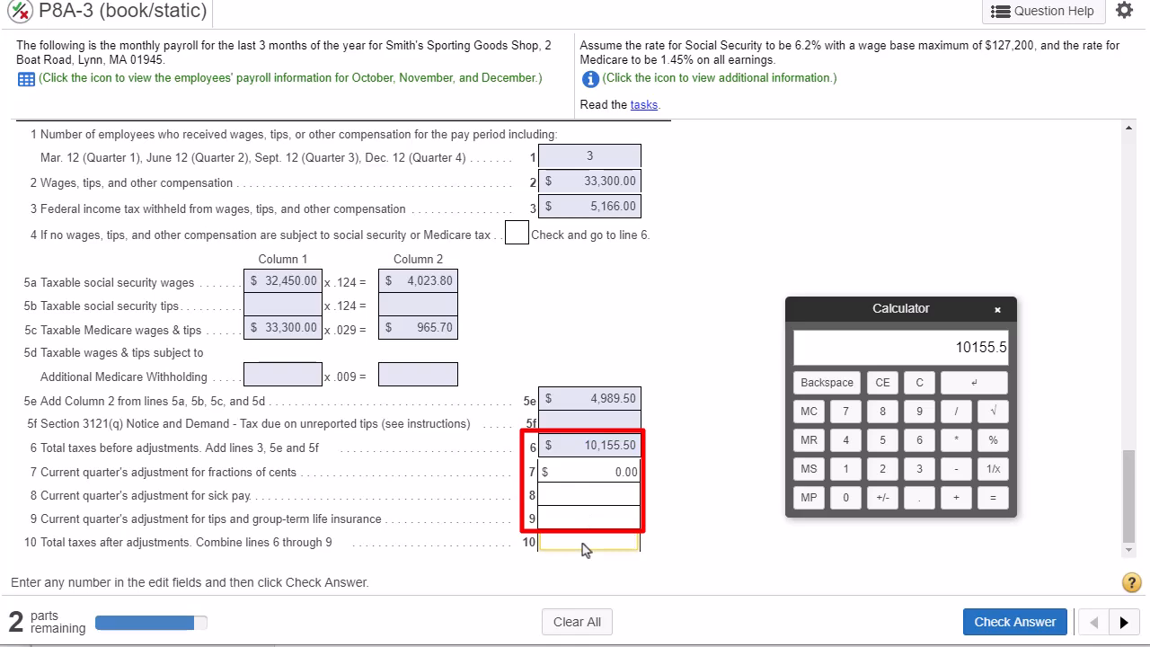
key("ctrl+v")
left_click(1015, 628)
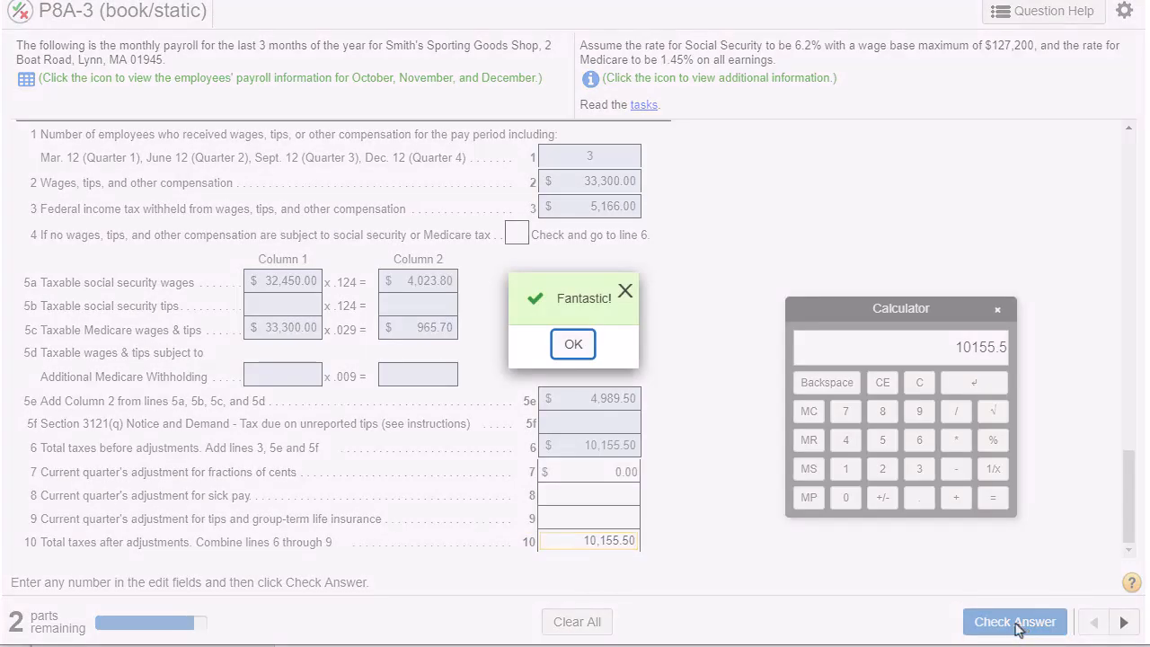
left_click(578, 344)
- Leave line 11 for the small business payroll tax credit blank and enter 10,155.50 on line 12
scroll(584, 314, "down", 2)
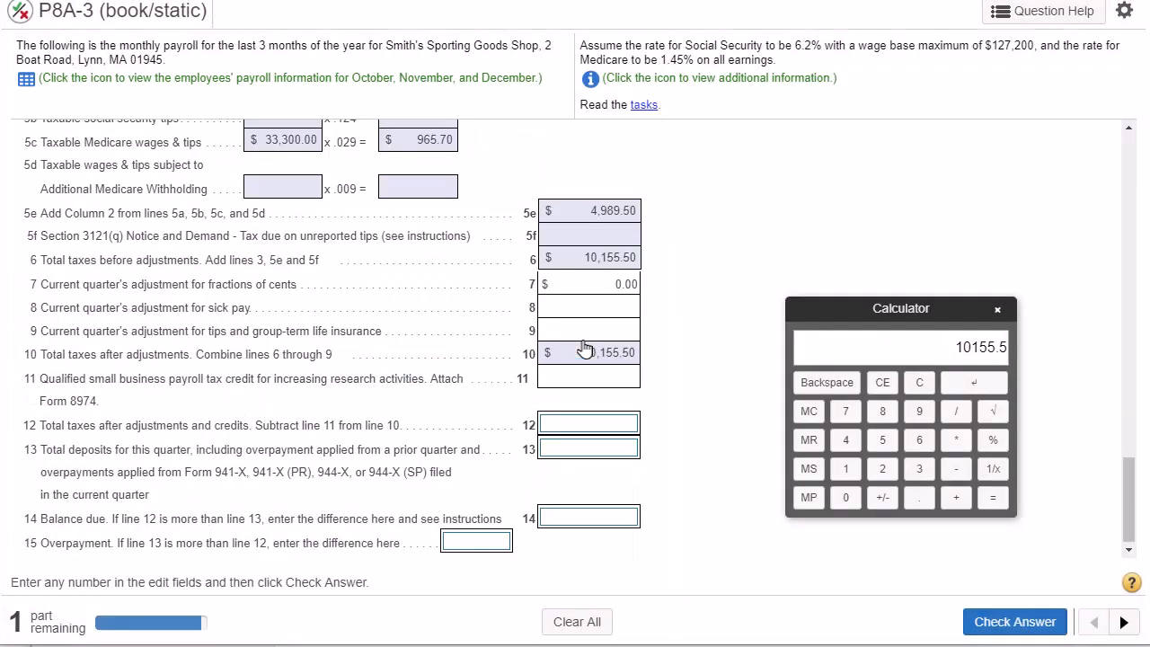
left_click_drag(59, 431, 393, 427)
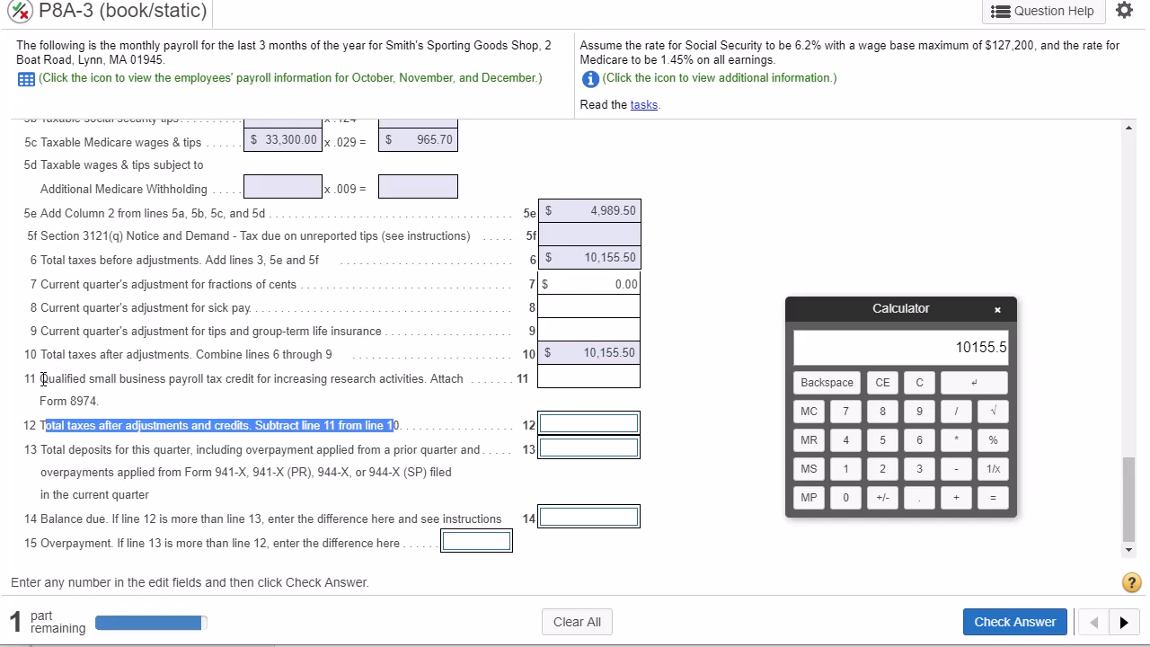
left_click_drag(39, 380, 230, 396)
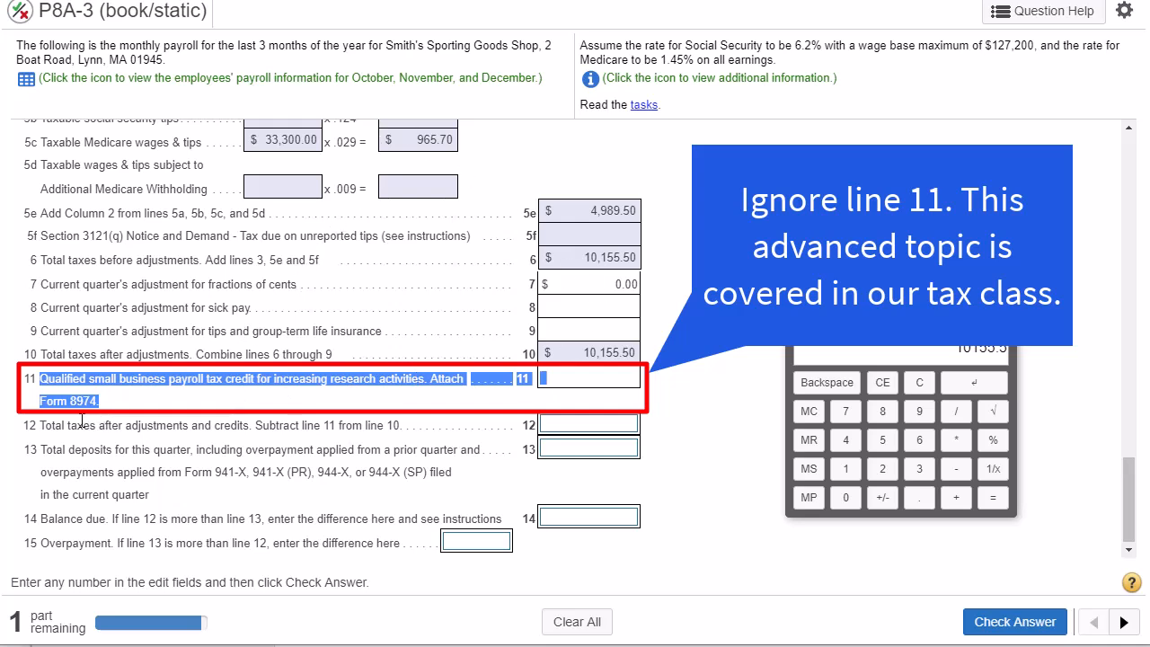
left_click_drag(42, 424, 365, 426)
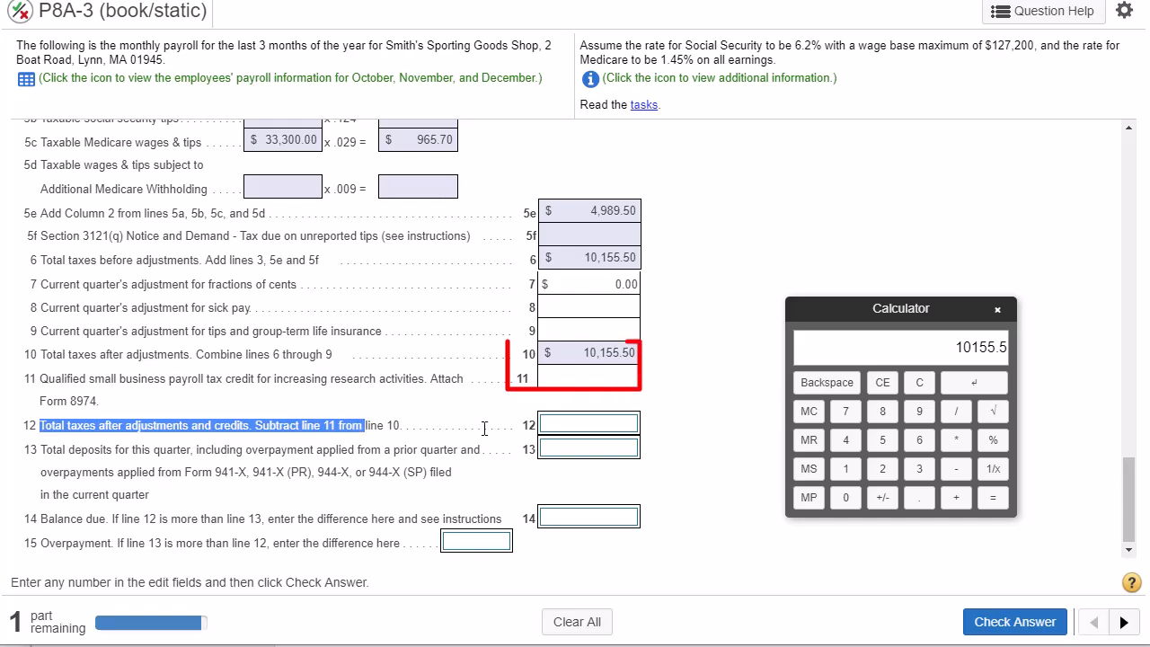
left_click(599, 379)
double_click(606, 352)
key("ctrl+c")
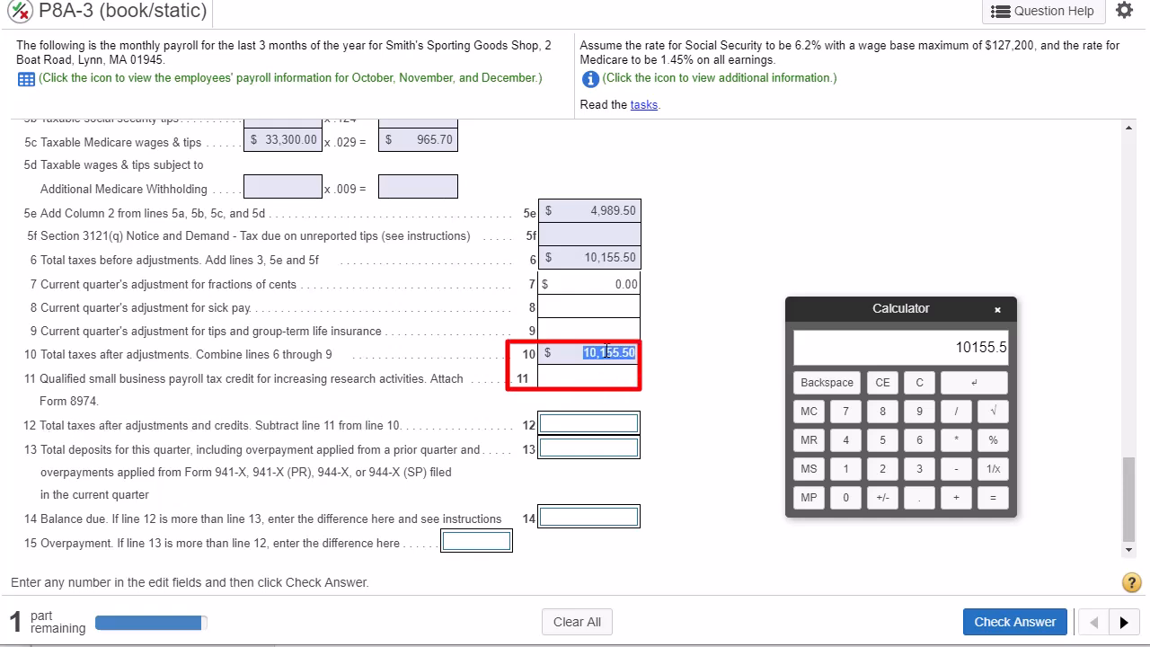
left_click(585, 424)
key("ctrl+v")
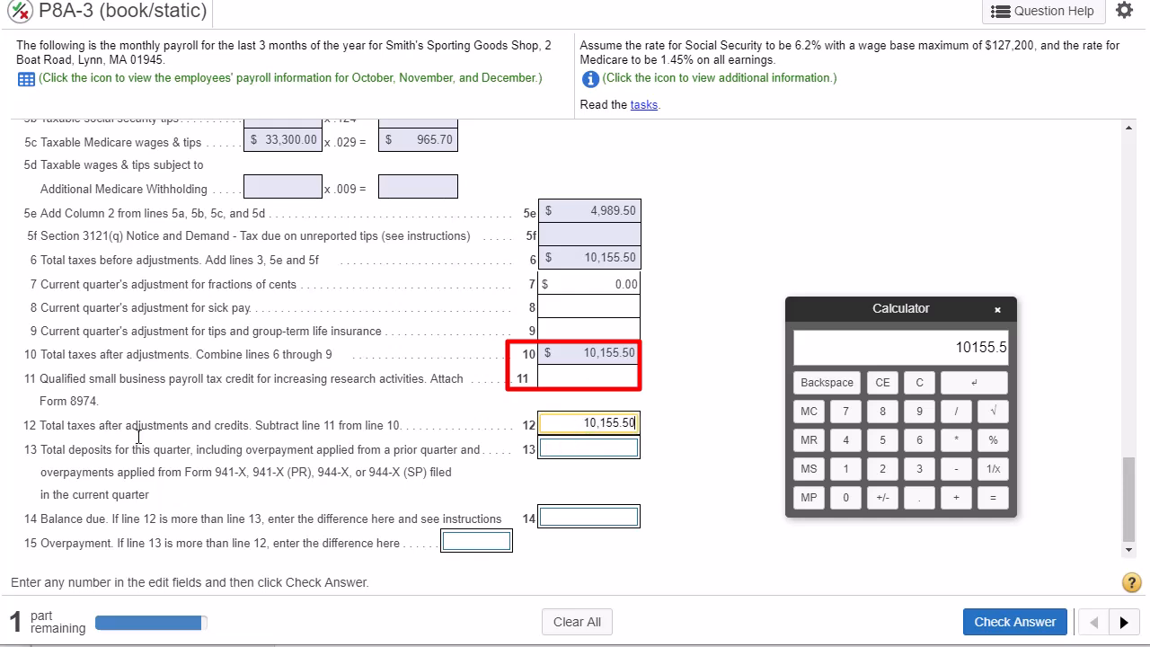
- Read the line 13 total deposits instruction and examine the cash credits in the Nov. 15, Dec. 15 and Jan. 15 journal entries
left_click_drag(40, 449, 469, 449)
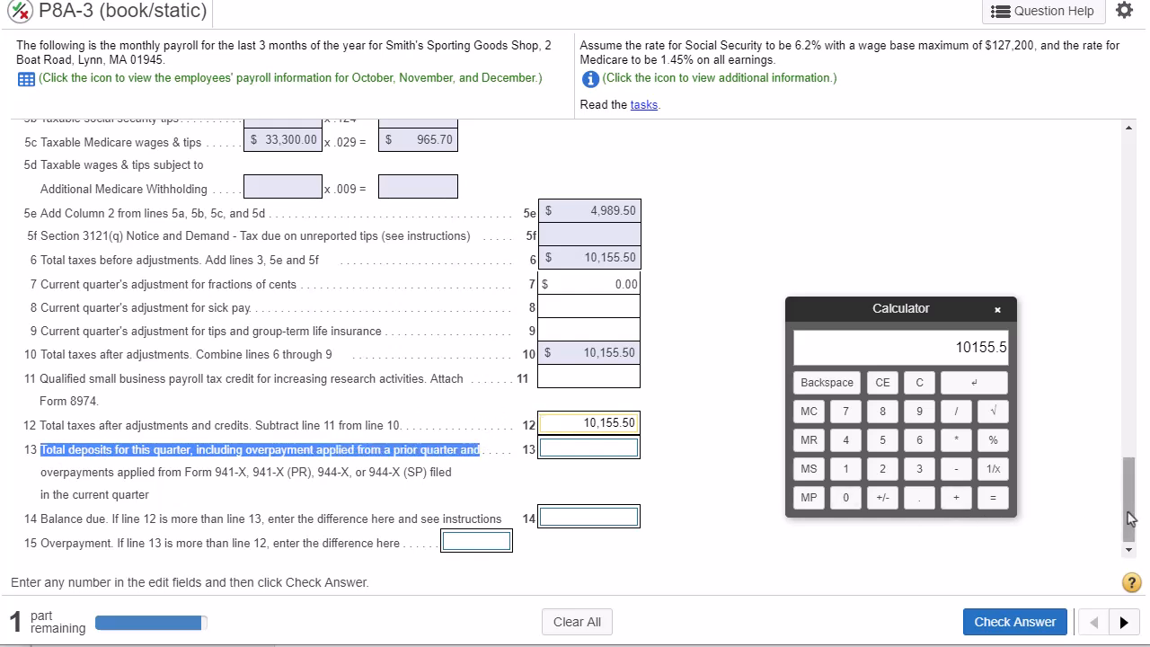
left_click_drag(1130, 487, 1146, 310)
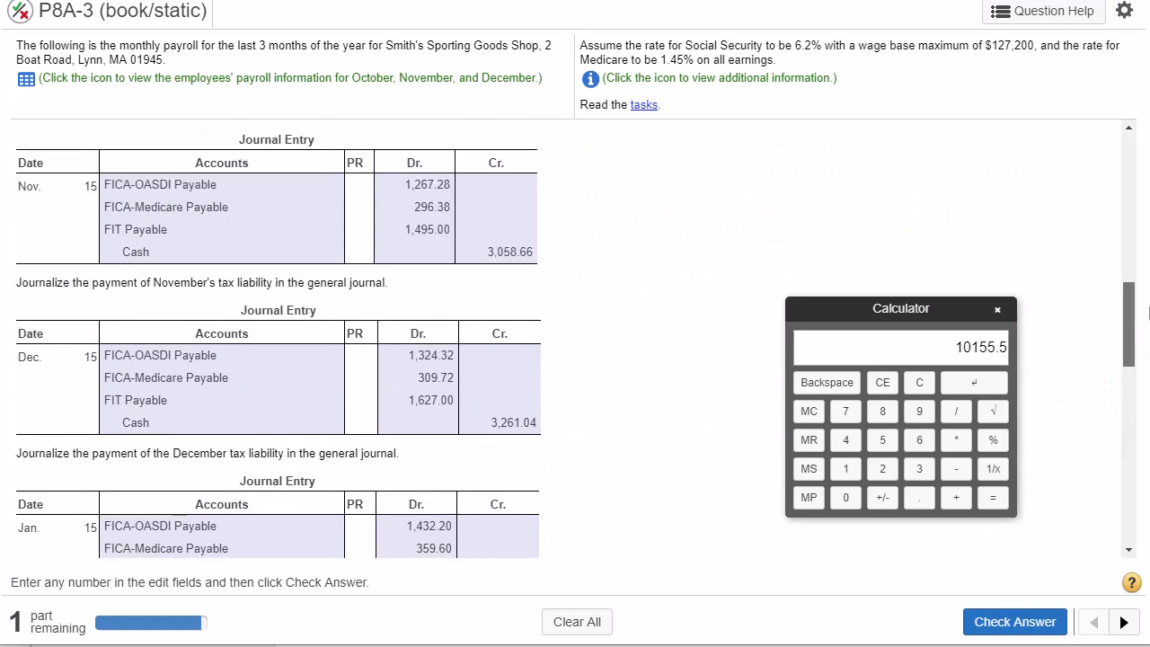
double_click(120, 184)
double_click(114, 207)
double_click(115, 229)
double_click(498, 253)
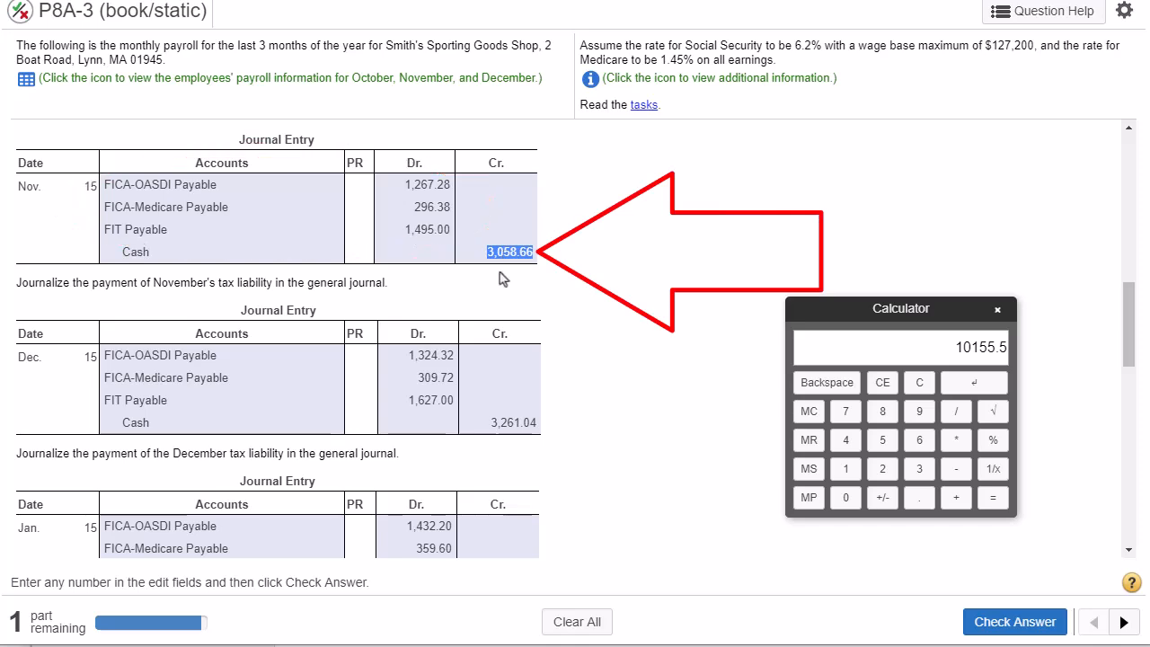
double_click(505, 431)
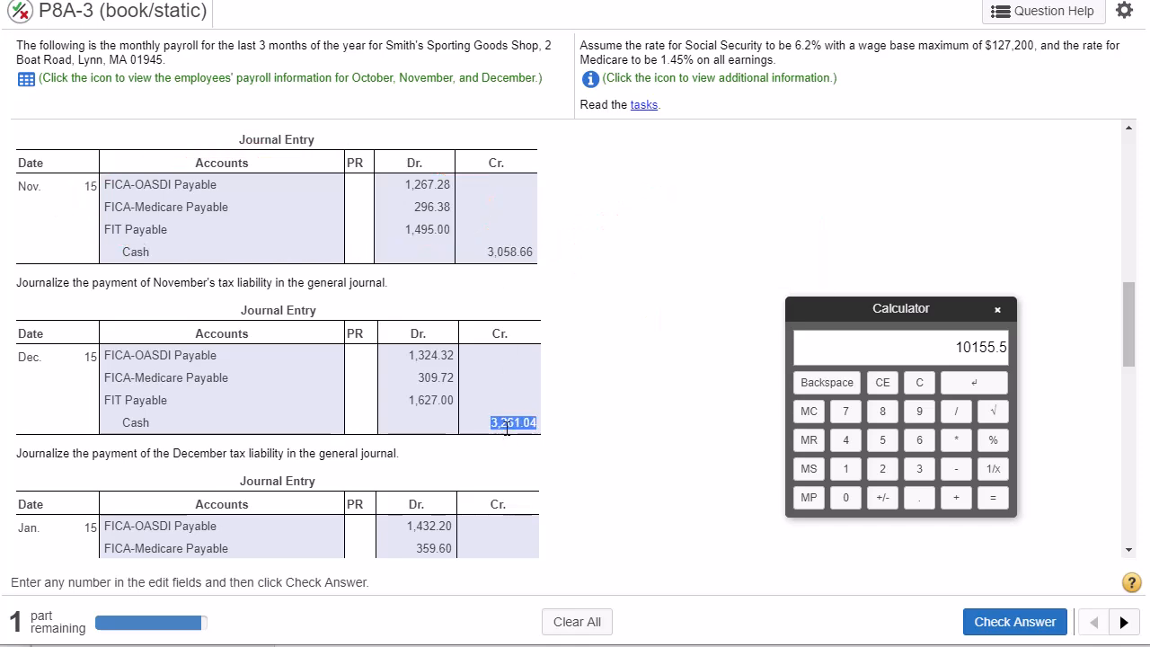
scroll(507, 436, "down", 4)
double_click(509, 213)
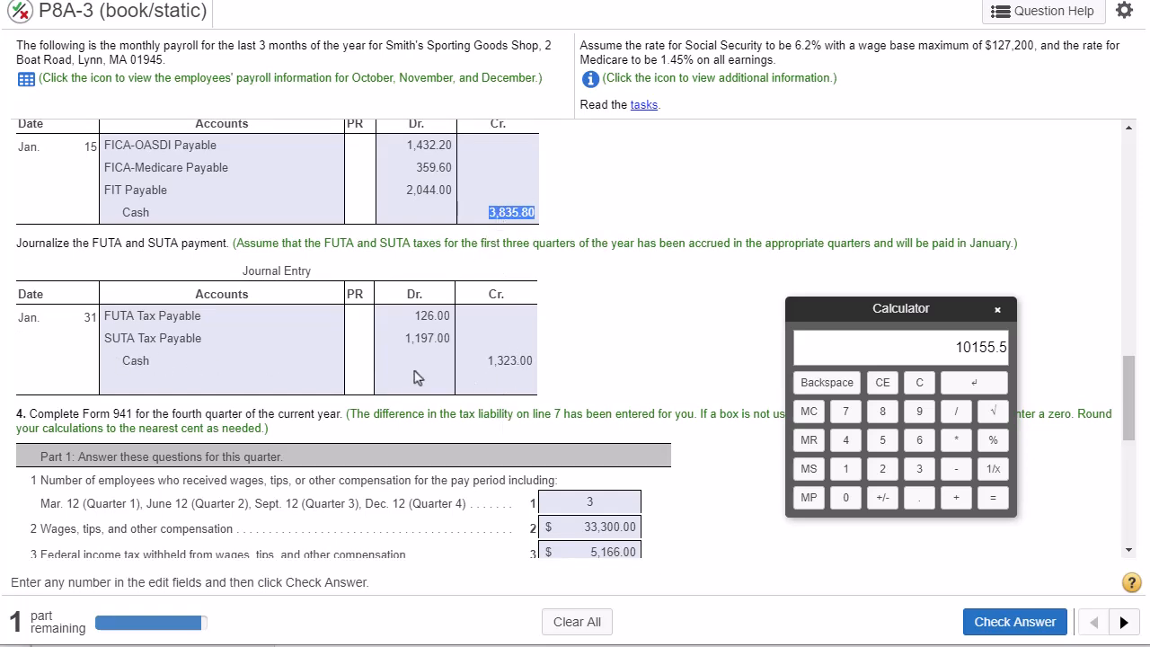
- Compare the Jan. 31 FUTA and SUTA payment with the FICA and FIT accounts paid on Jan. 15
double_click(506, 359)
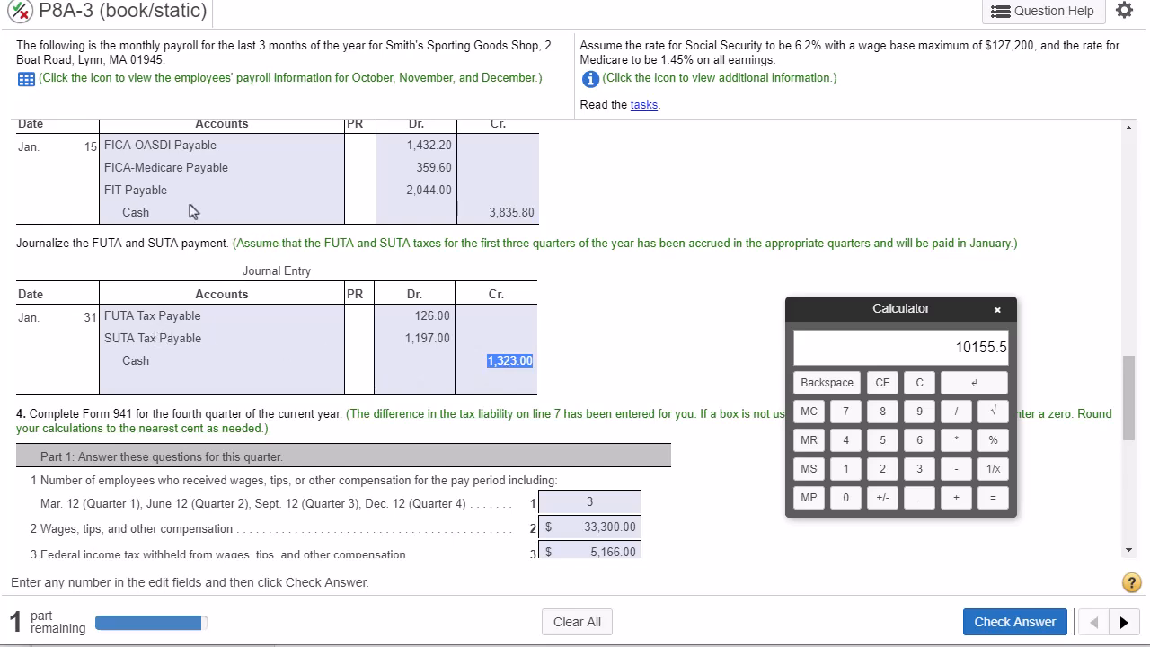
double_click(113, 147)
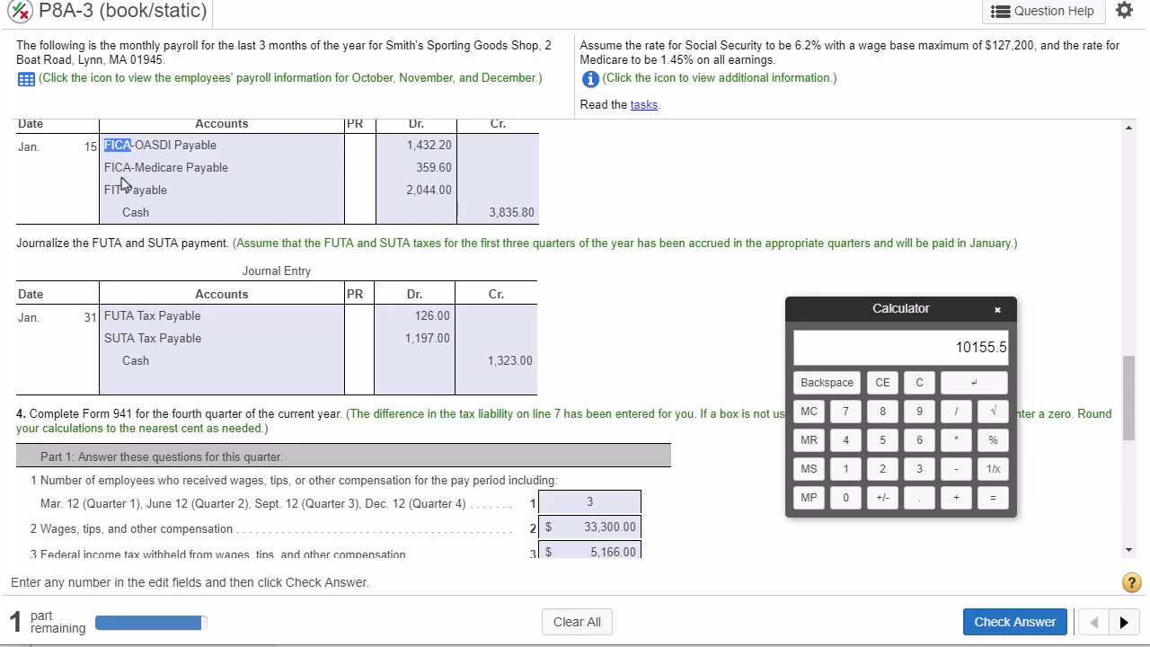
double_click(113, 189)
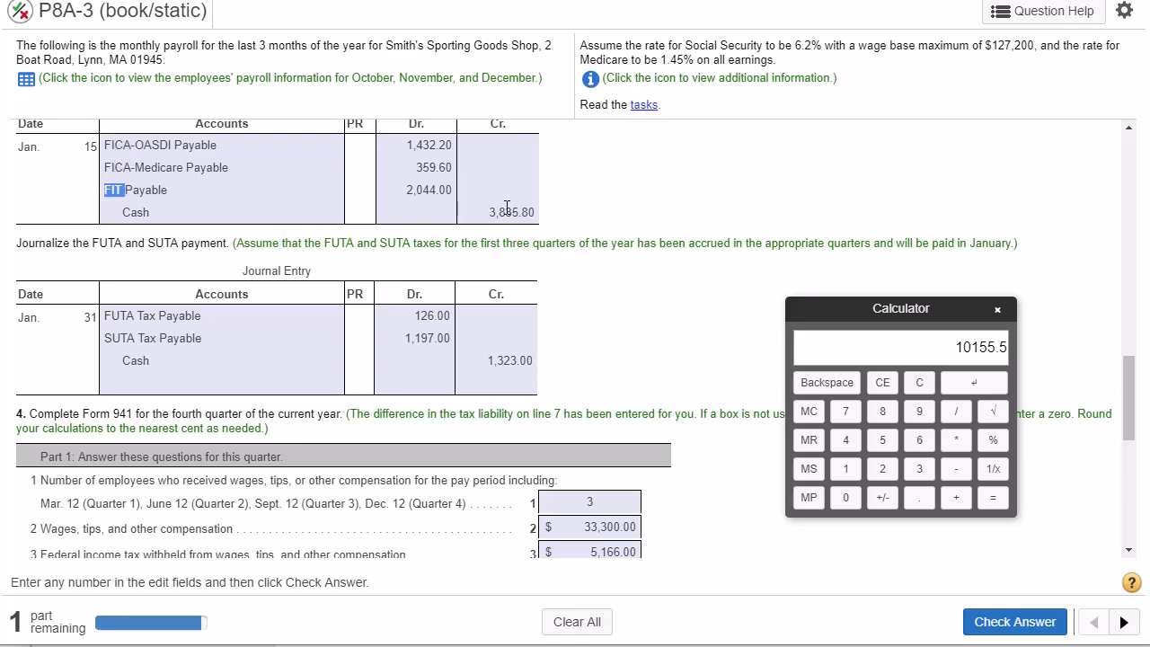
- Go over the cash credits in the Nov. 15, Dec. 15 and Jan. 15 journal entries that make up the quarter's deposits
scroll(537, 217, "up", 2)
scroll(530, 234, "up", 3)
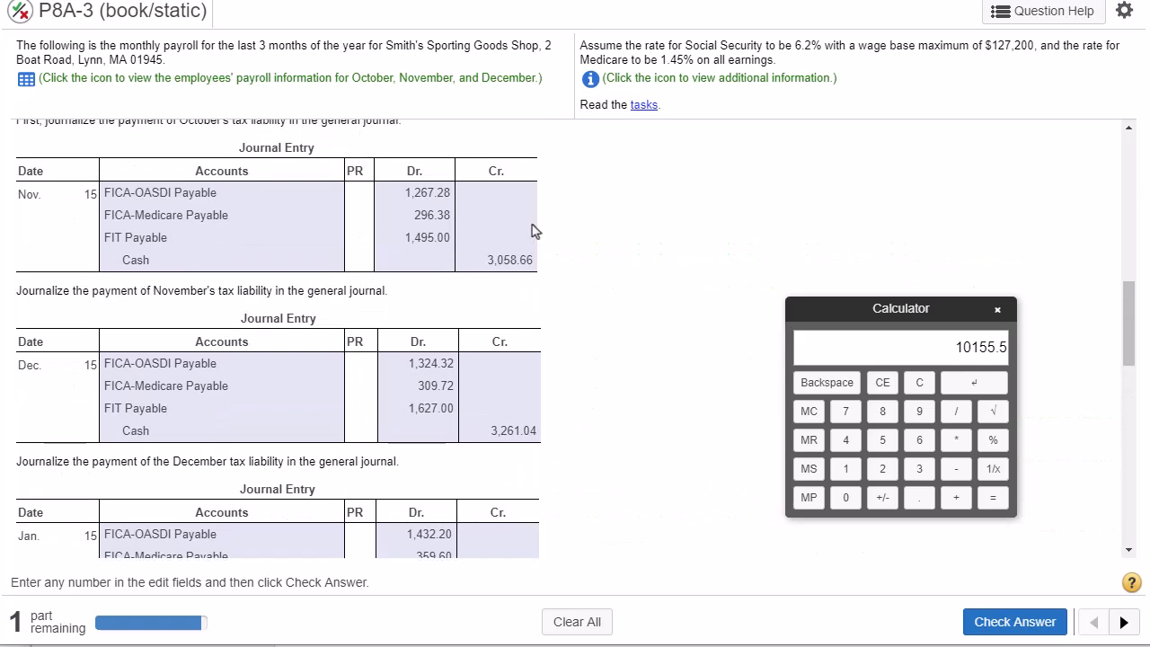
double_click(509, 261)
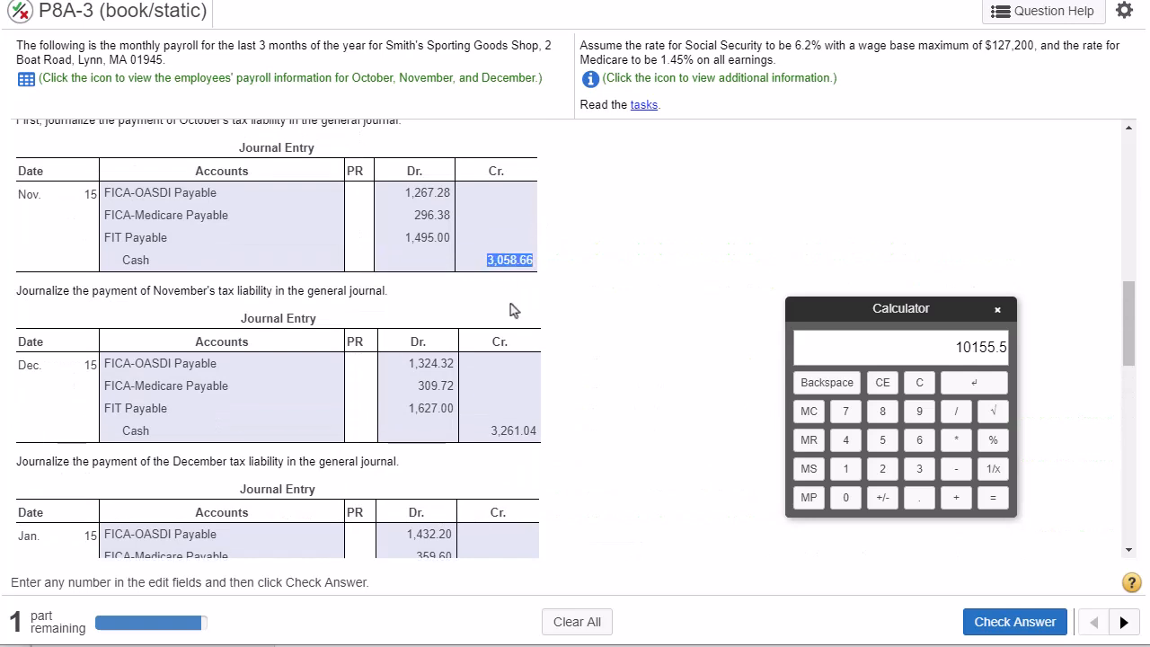
double_click(520, 430)
scroll(522, 431, "down", 1)
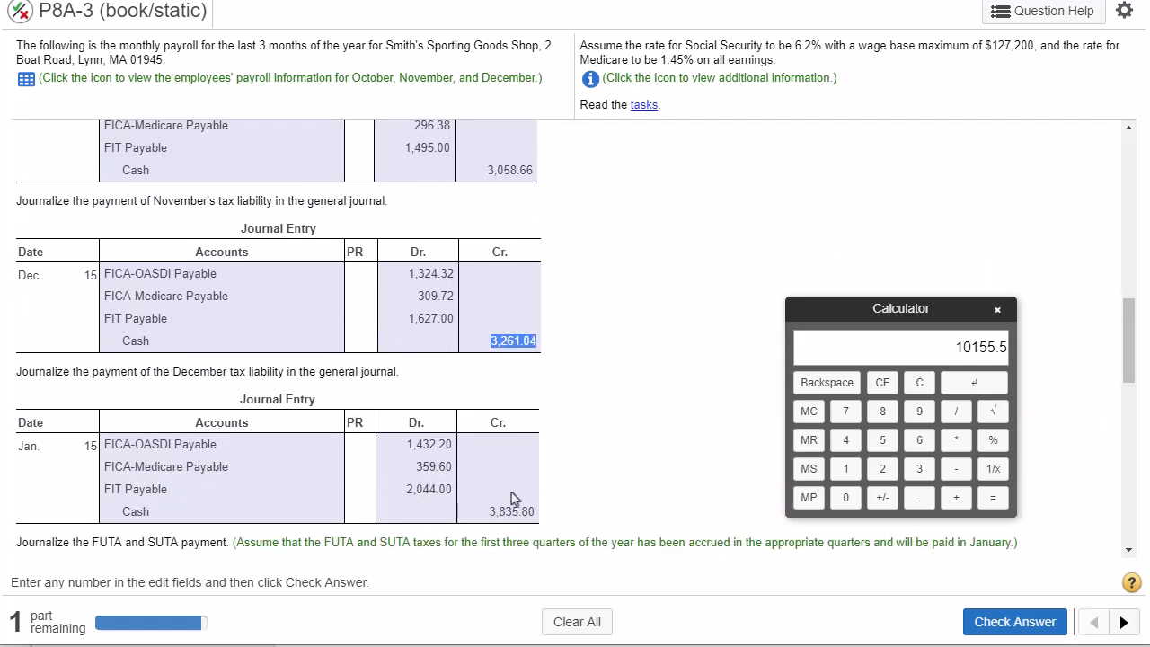
double_click(512, 510)
- Clear the calculator and start the deposits sum with the Nov. 15 cash credit of 3,058.66
left_click(919, 381)
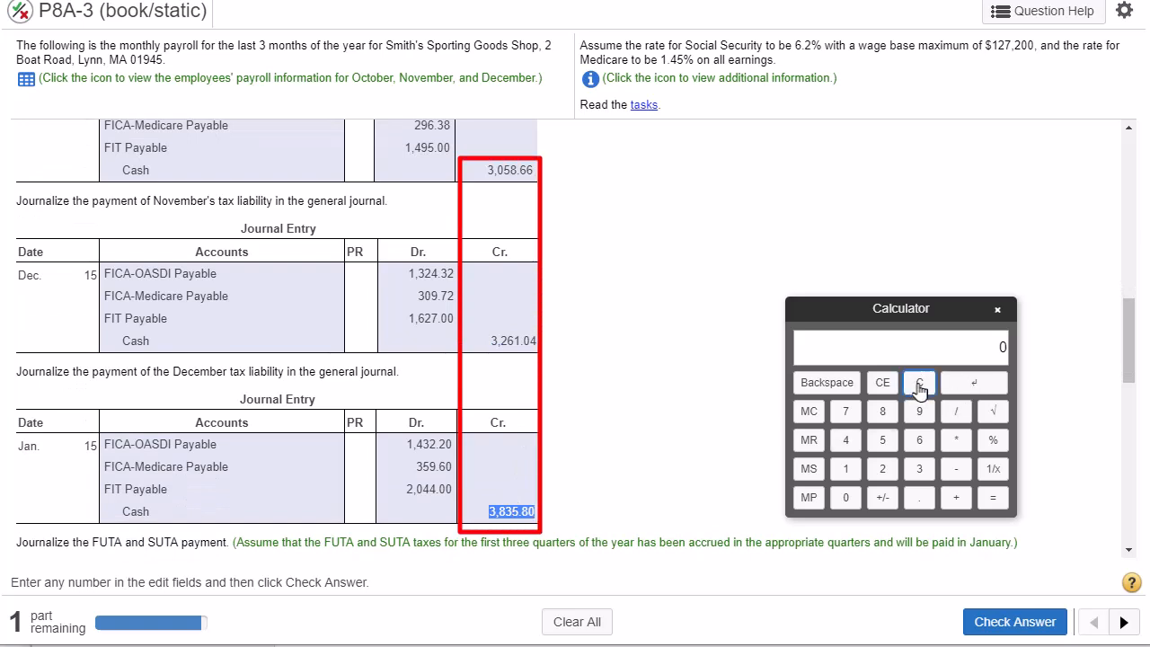
double_click(507, 170)
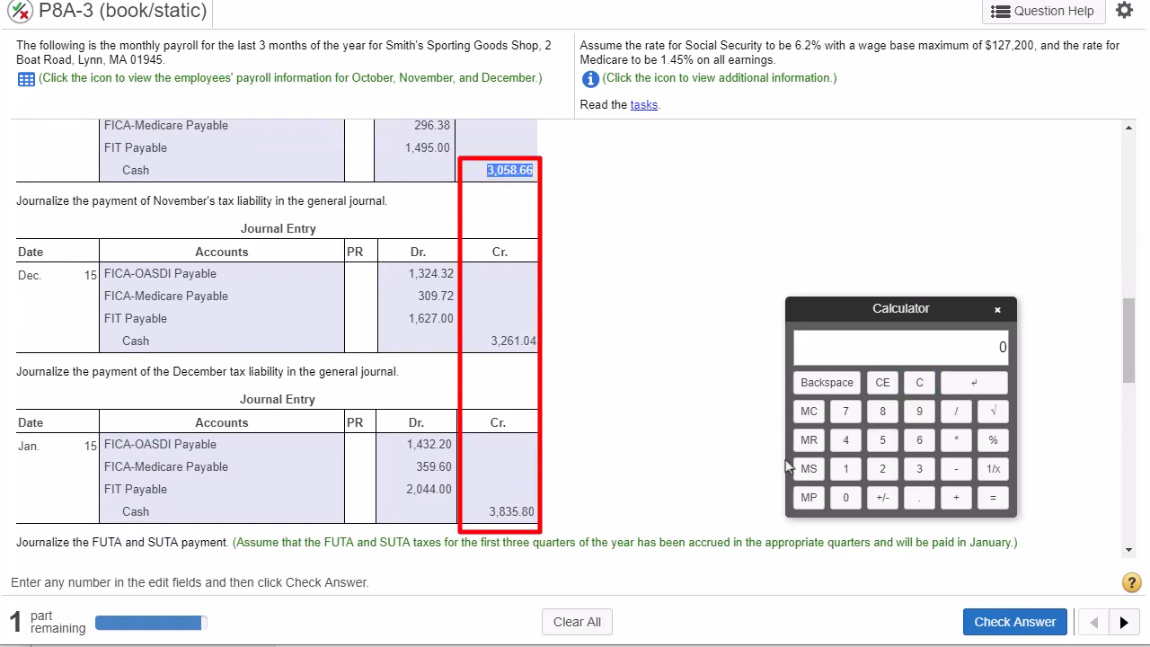
left_click(918, 469)
left_click(845, 497)
left_click(881, 439)
left_click(882, 411)
left_click(918, 497)
left_click(919, 440)
left_click(918, 439)
left_click(958, 498)
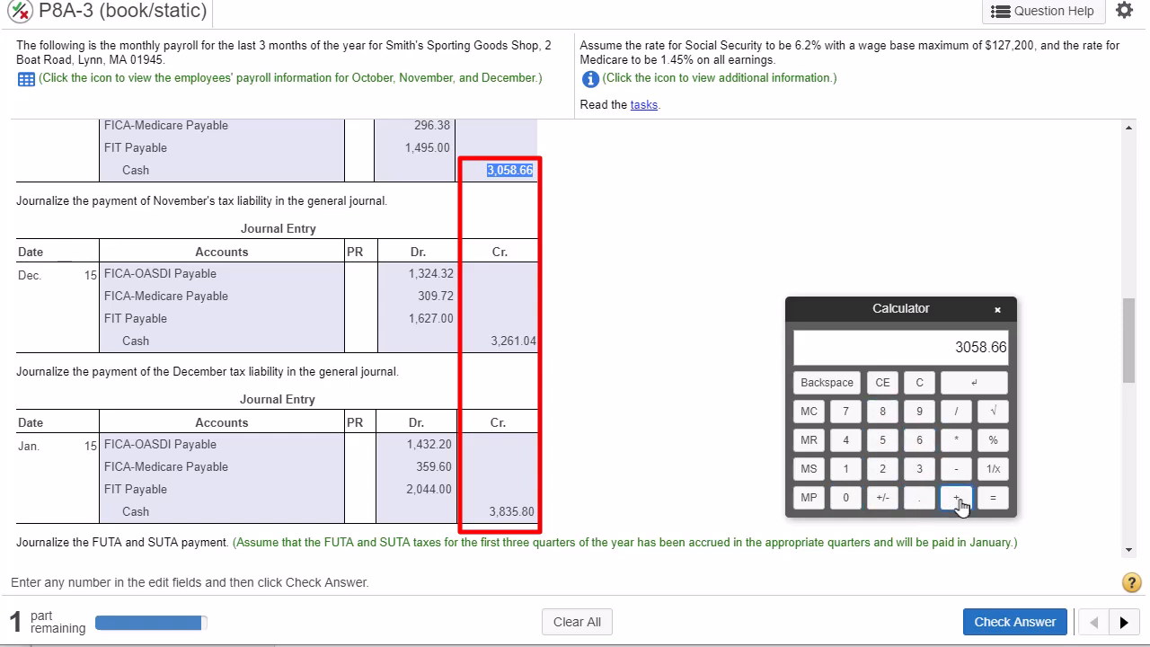
- Add the Dec. 15 cash credit of 3,261.04 to the deposits sum on the calculator
double_click(508, 341)
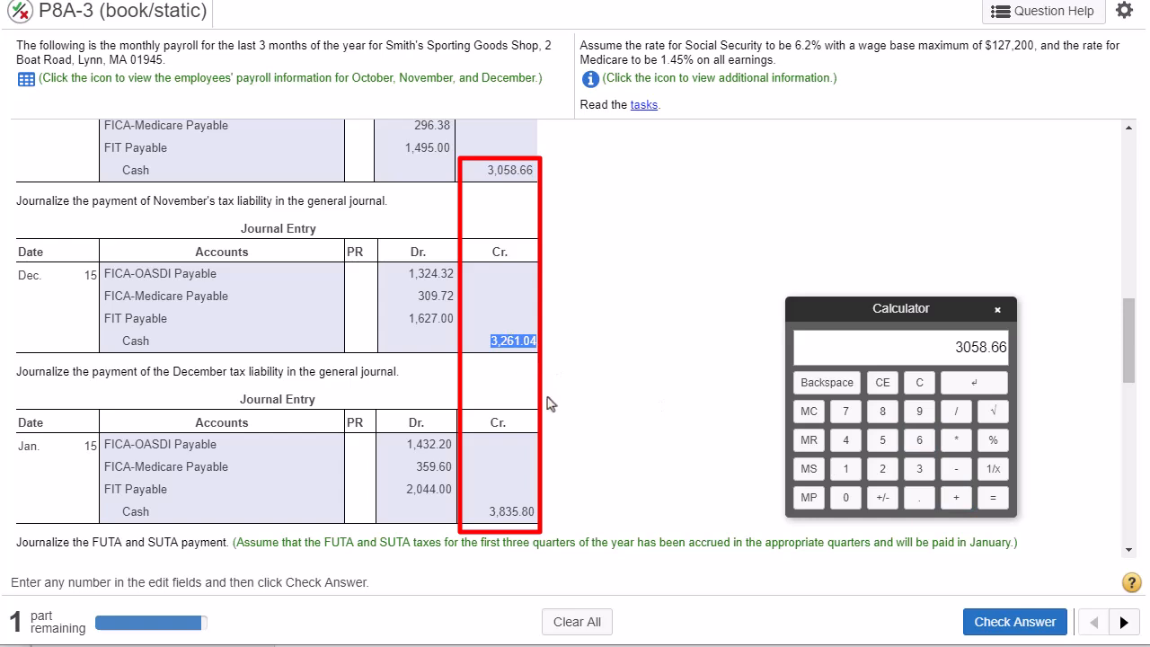
left_click(919, 467)
left_click(882, 468)
left_click(920, 439)
left_click(845, 468)
left_click(918, 499)
left_click(845, 497)
left_click(845, 439)
left_click(951, 499)
- Add the Jan. 15 cash credit of 3,835.80 and calculate the total deposits for the quarter
double_click(512, 511)
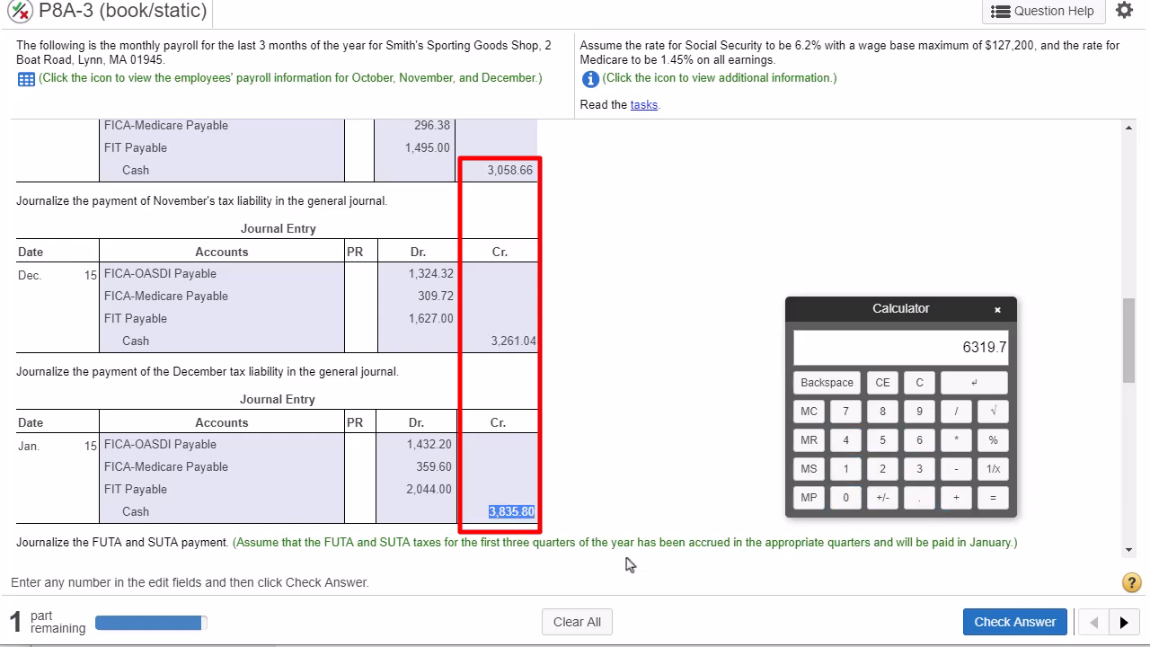
left_click(918, 471)
left_click(881, 410)
left_click(918, 470)
left_click(882, 439)
left_click(918, 497)
left_click(882, 410)
left_click(993, 497)
- Enter the calculated 10155.5 as total deposits for the quarter on line 13 of Form 941
left_click_drag(1127, 331, 1130, 503)
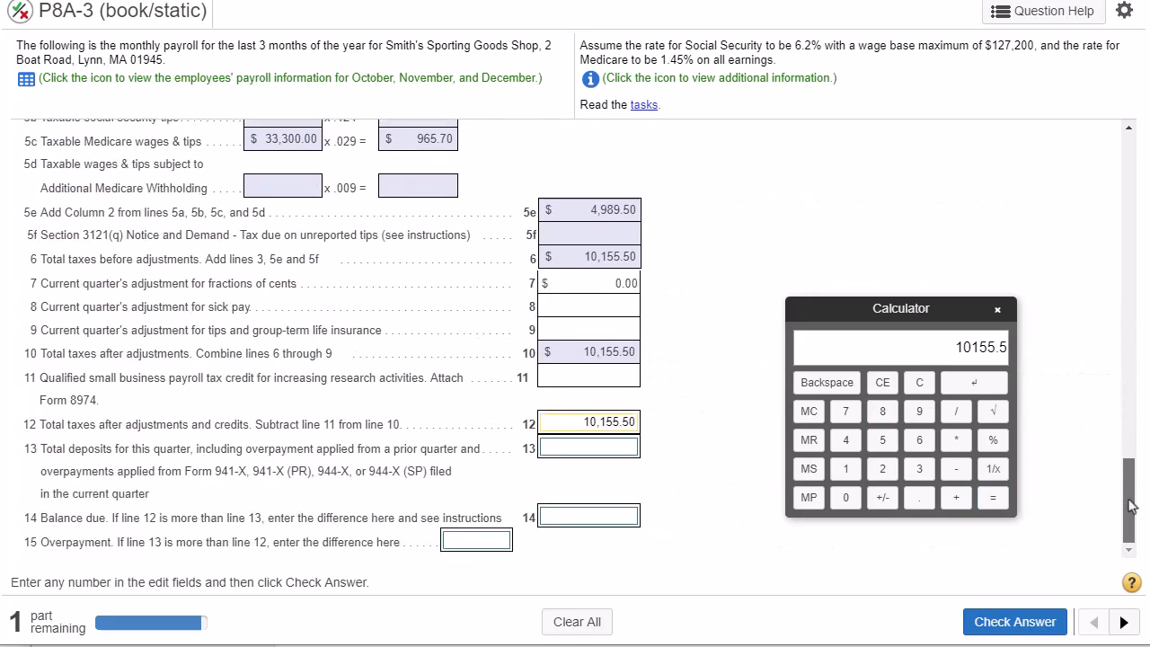
left_click(591, 446)
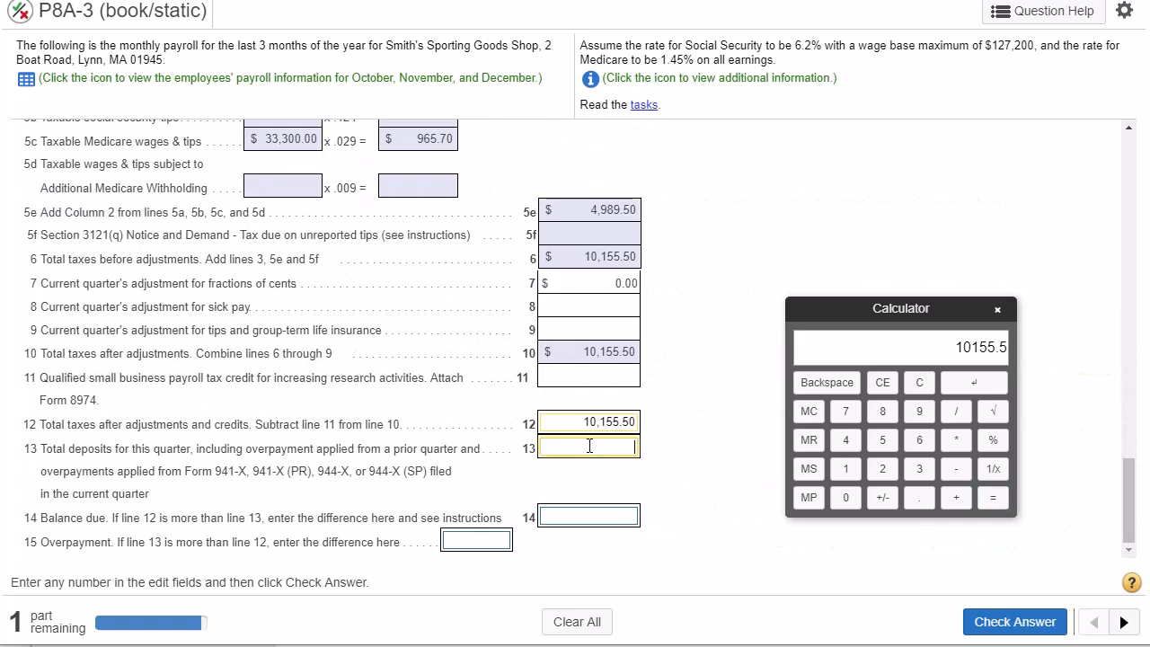
left_click_drag(44, 454, 330, 467)
left_click(565, 455)
left_click(975, 384)
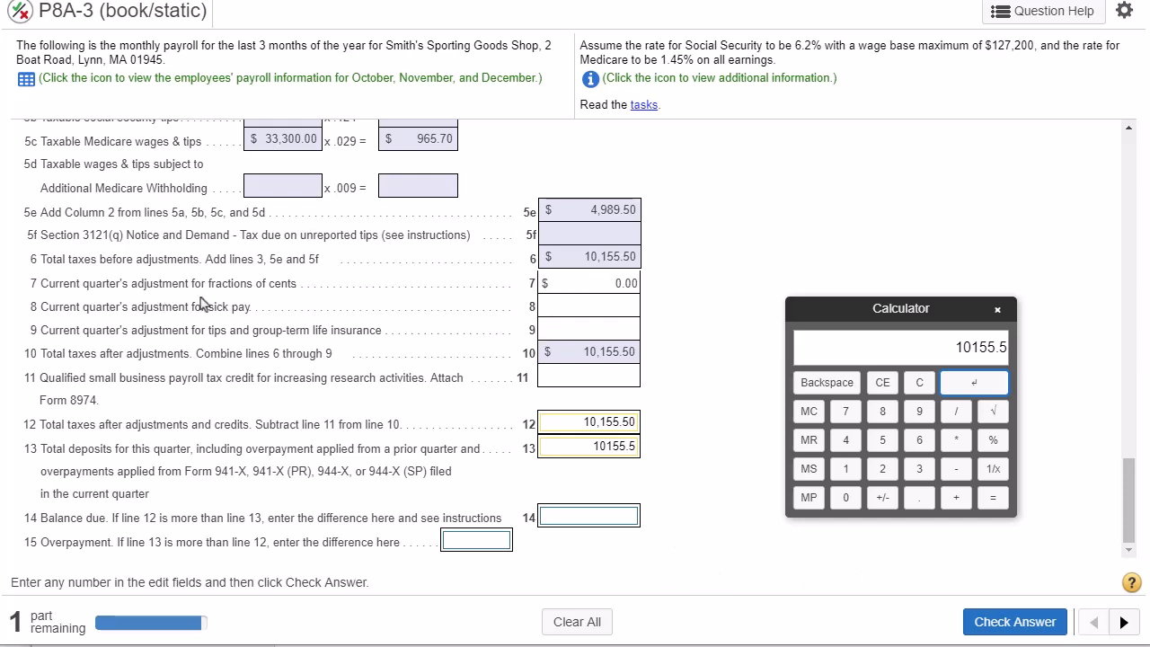
- Examine the line 7 adjustment for fractions of cents against line 6 total taxes and line 13 total deposits
left_click_drag(301, 282, 50, 285)
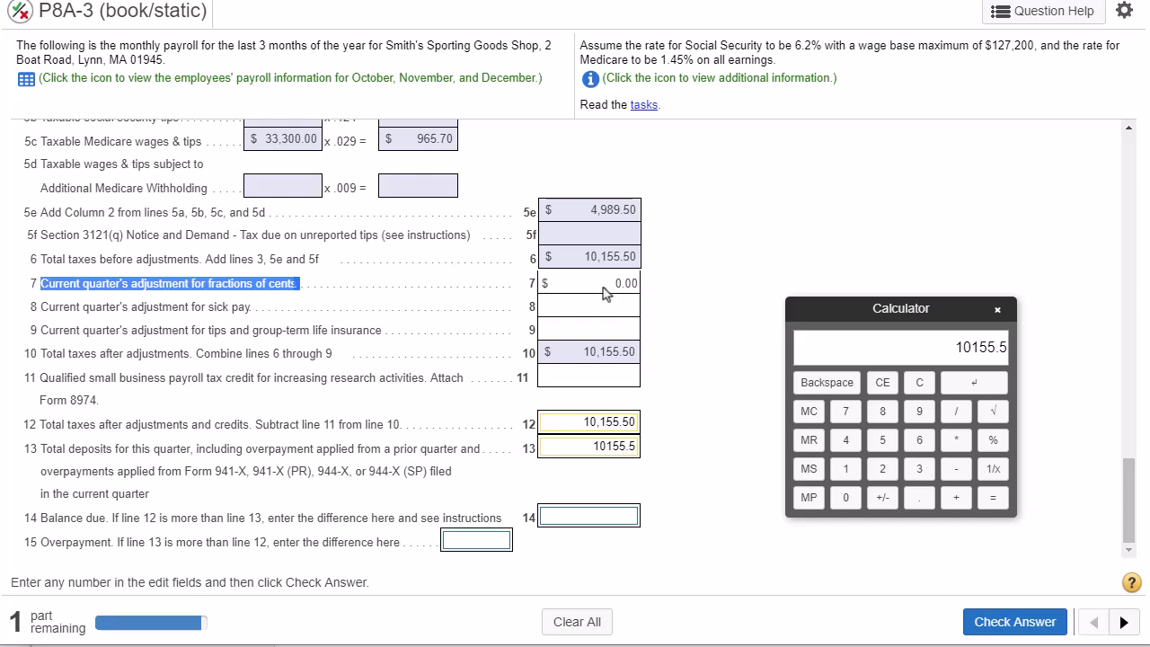
double_click(634, 282)
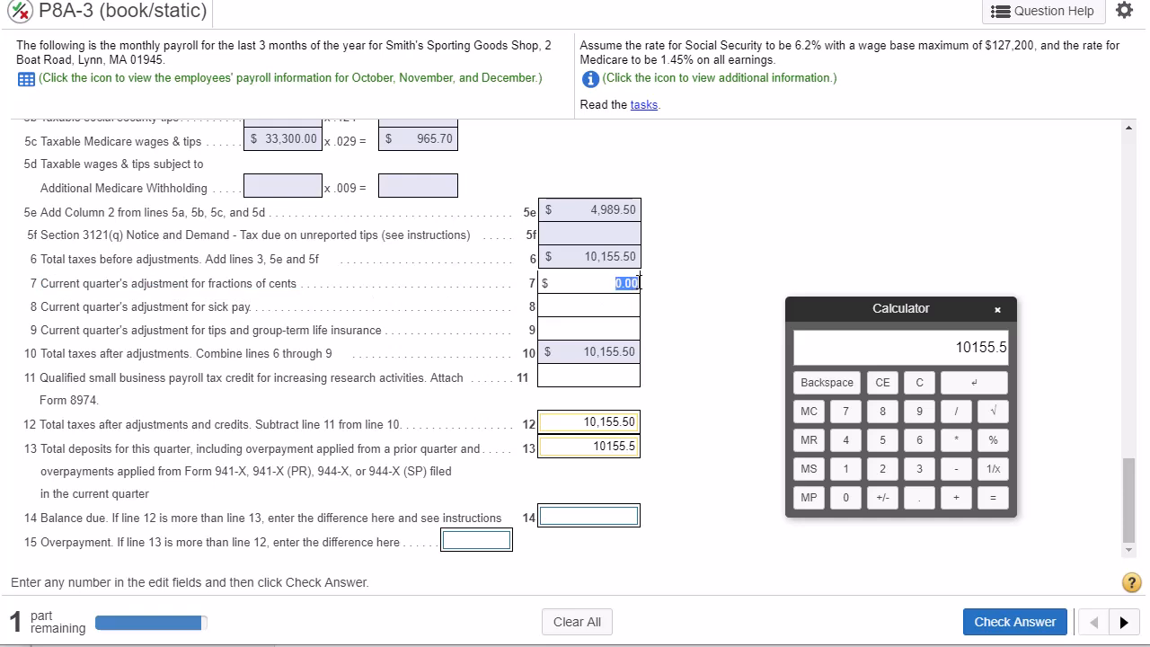
left_click_drag(585, 258, 636, 258)
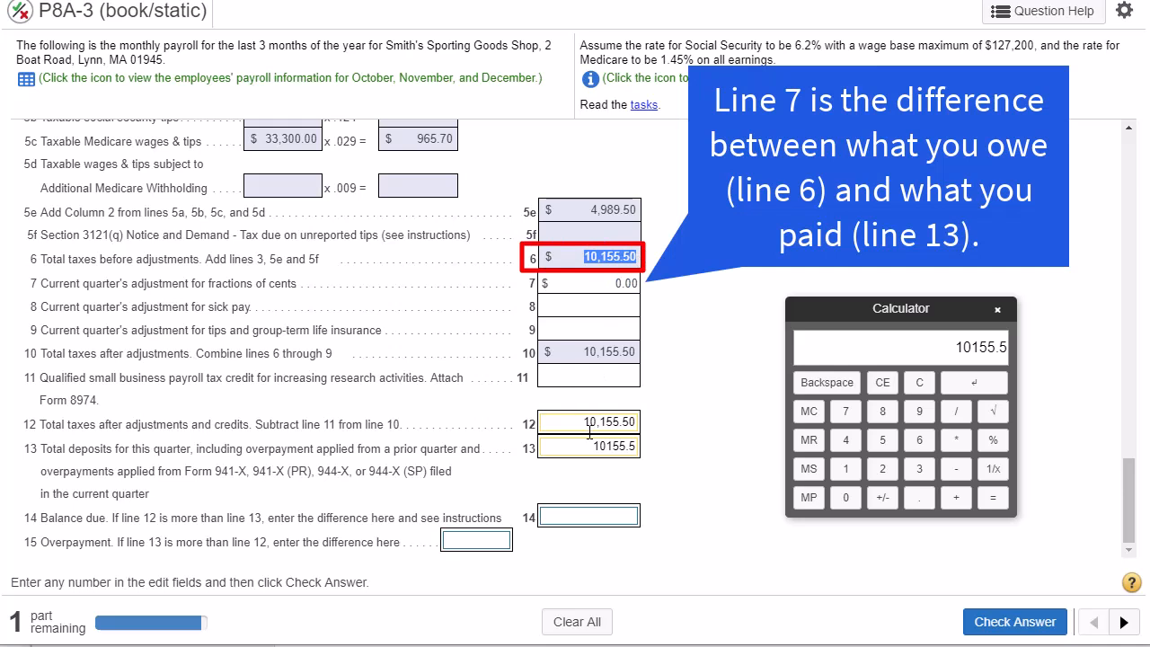
left_click_drag(583, 446, 637, 447)
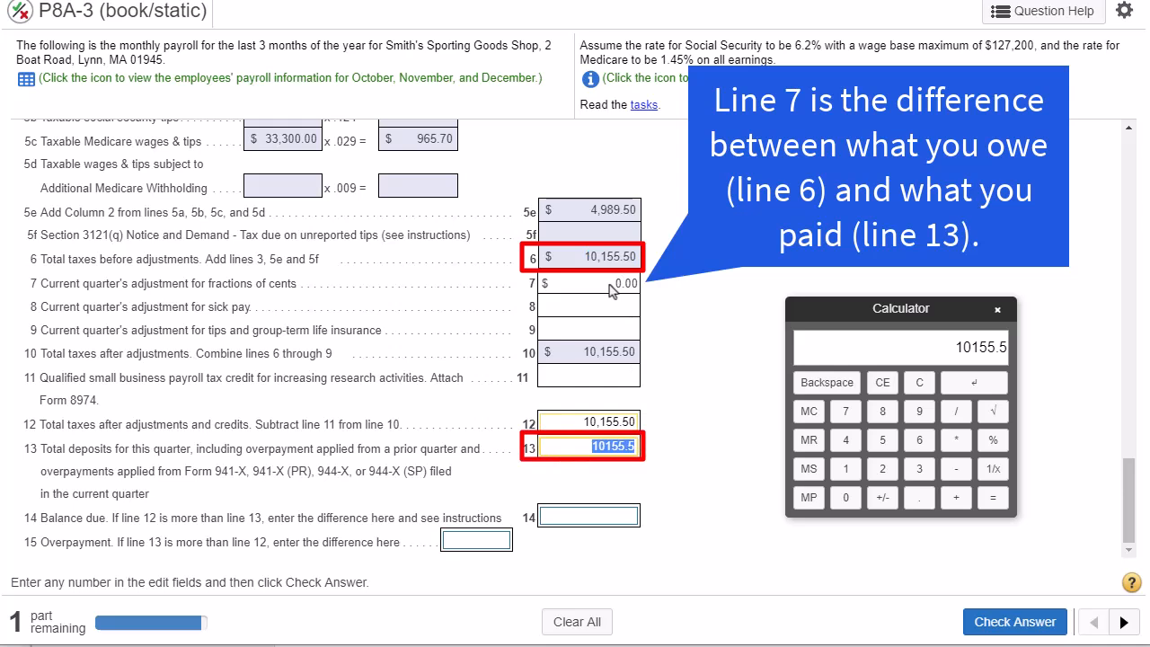
left_click_drag(612, 296, 640, 296)
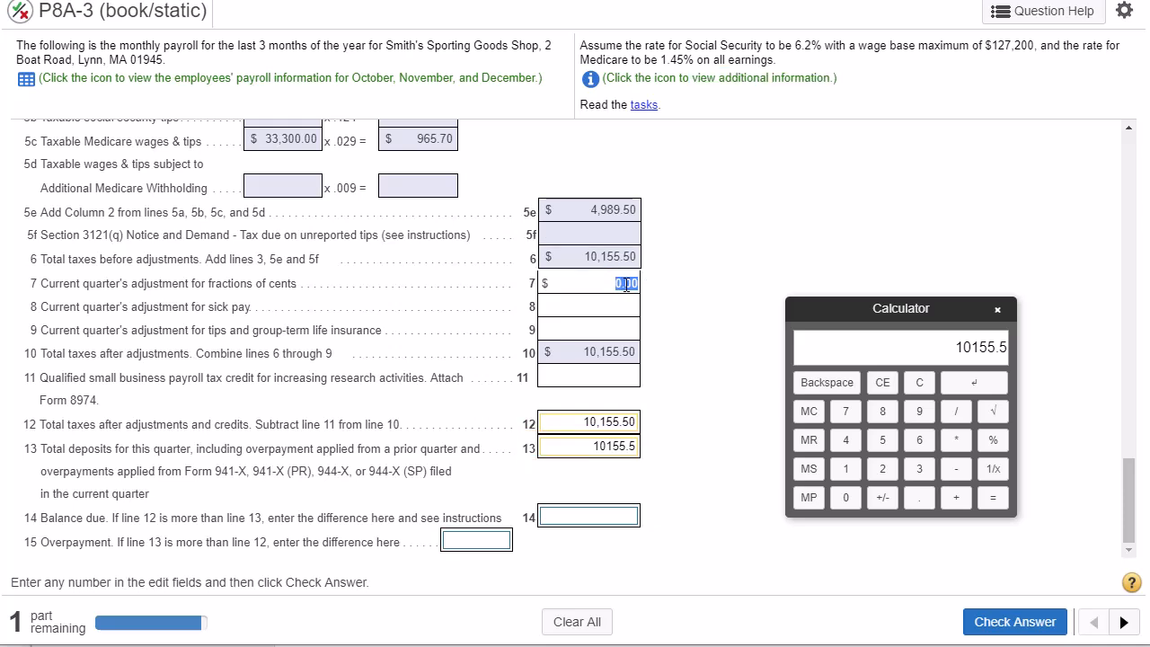
- Compare lines 12 and 13 for the line 14 balance due and complete the line 13 amount as 10155.50
left_click(40, 529)
left_click_drag(39, 522, 161, 521)
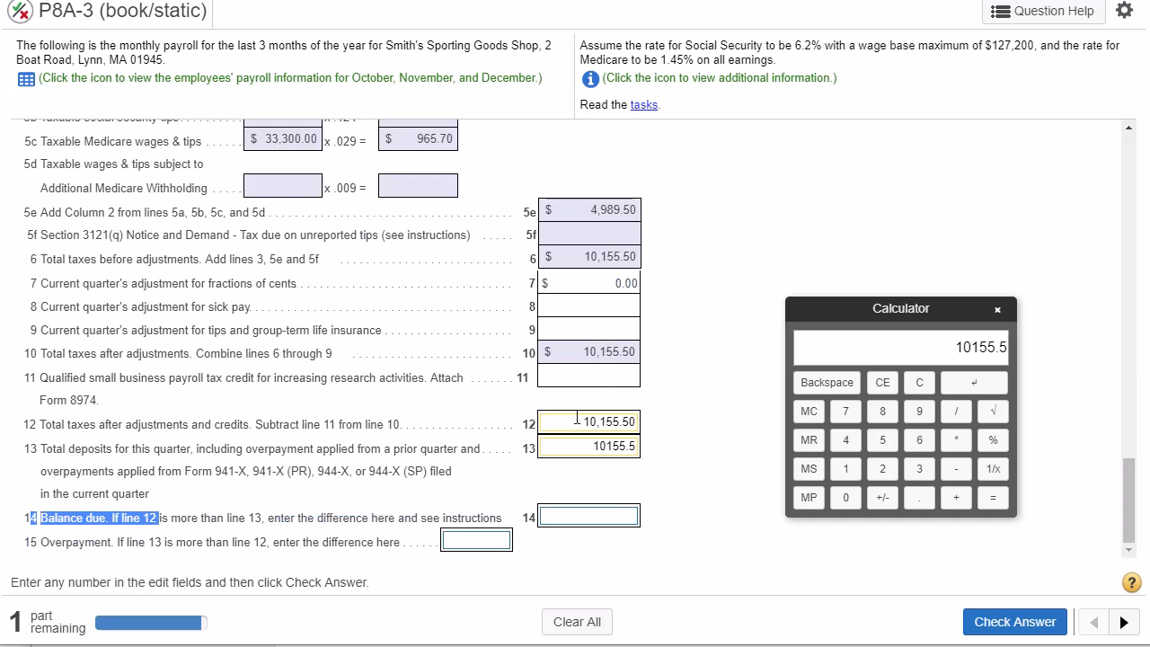
double_click(615, 423)
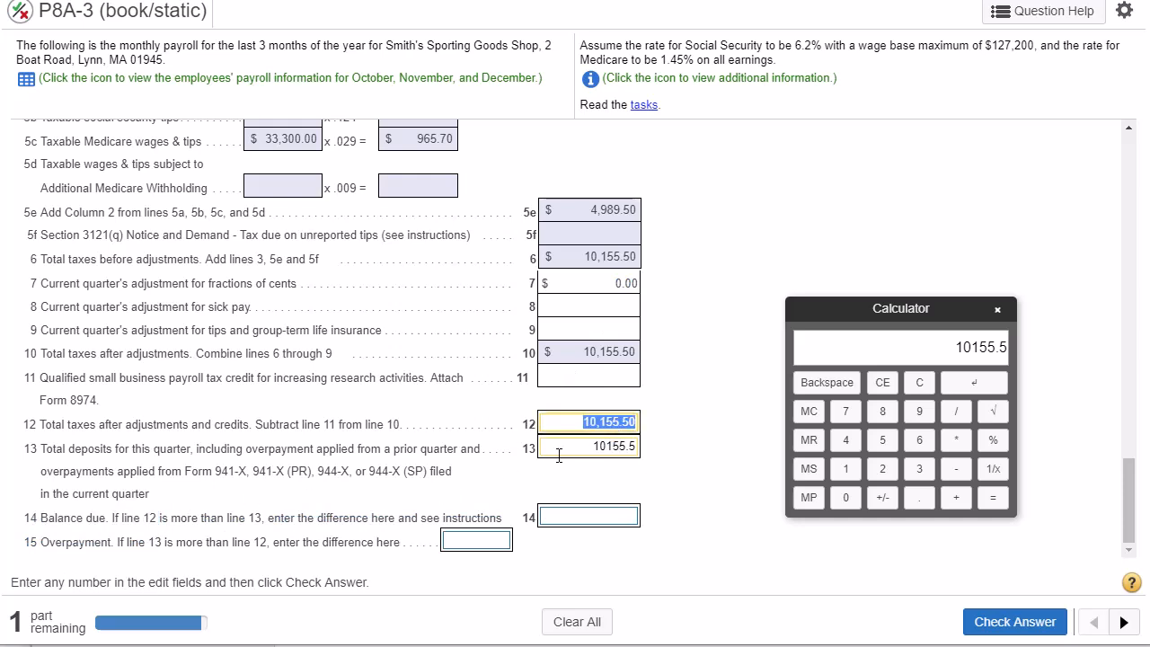
double_click(619, 449)
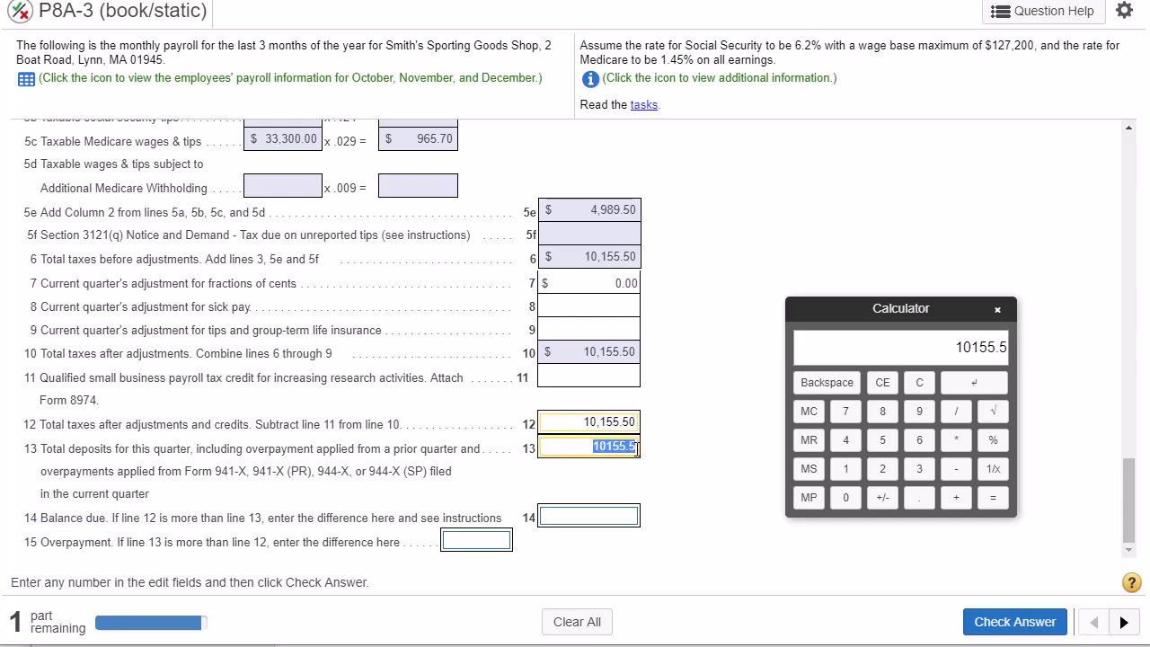
left_click(634, 446)
type("0")
- Compare lines 12 and 13 for an overpayment, leave lines 14 and 15 blank, and check the answer
left_click(590, 519)
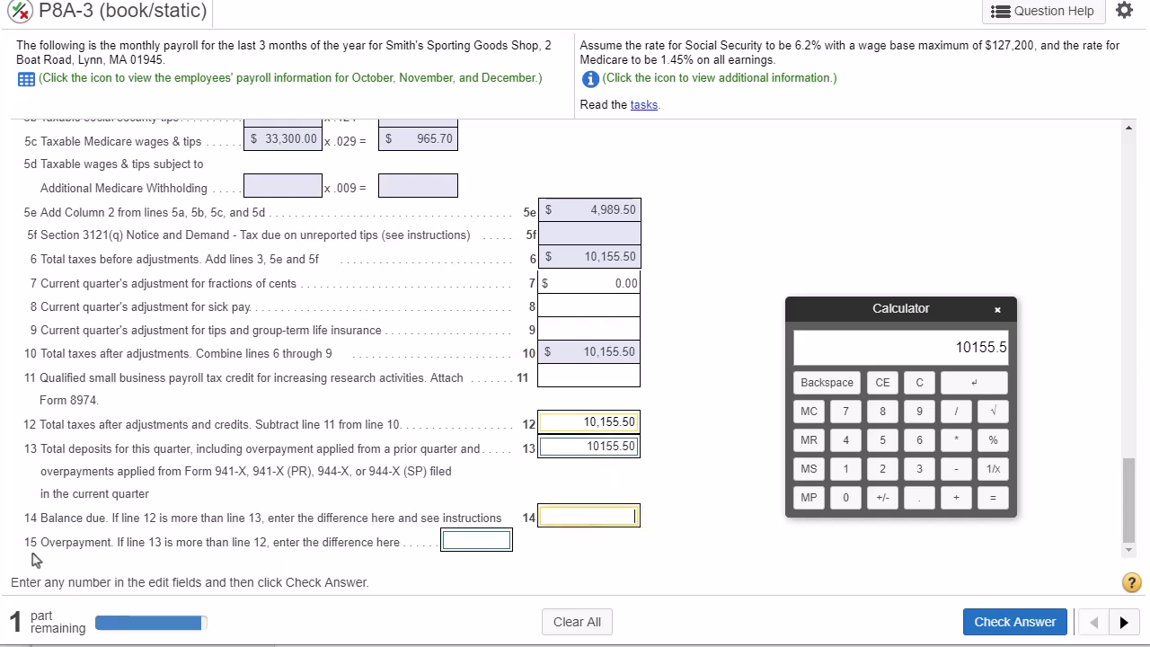
left_click_drag(39, 542, 267, 561)
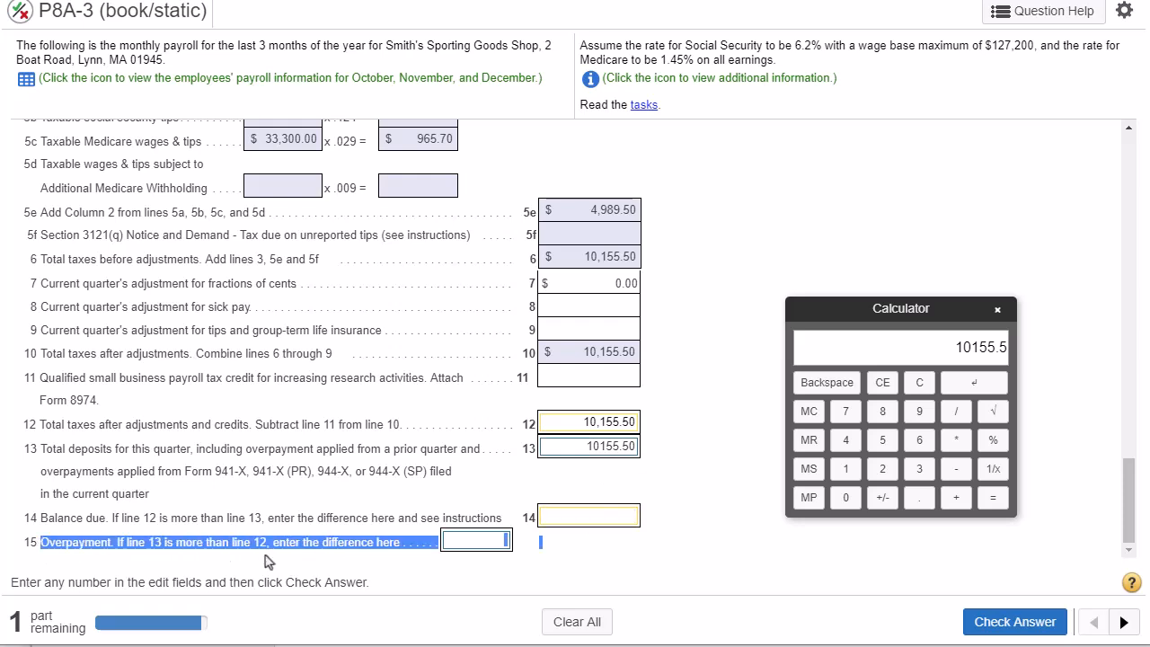
double_click(615, 447)
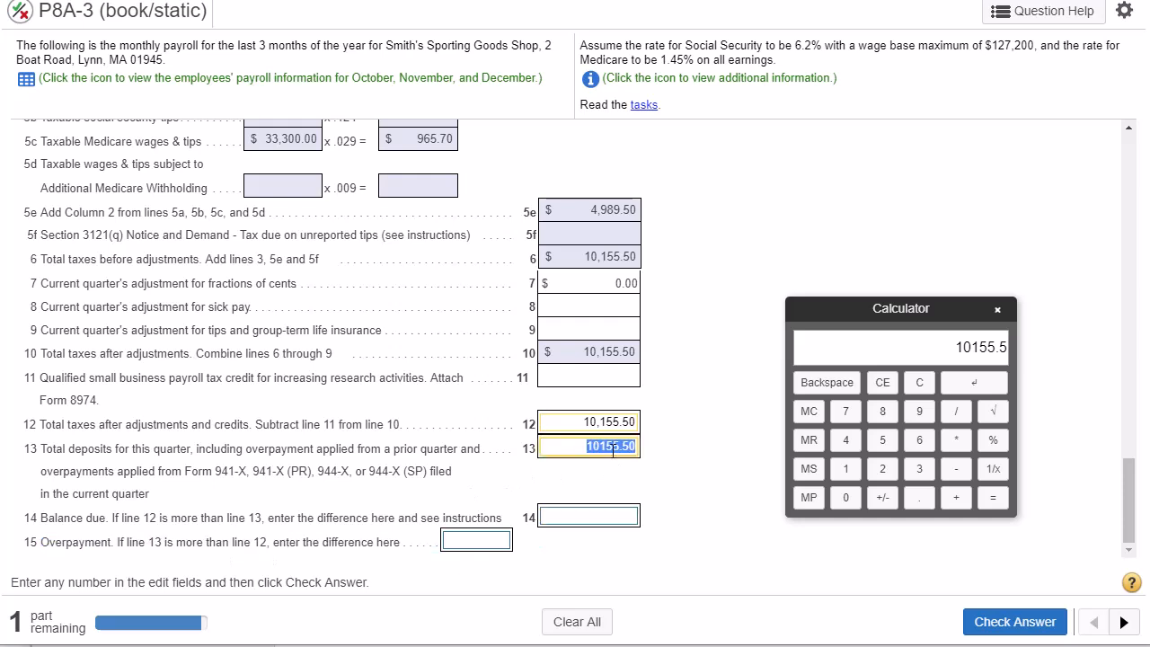
double_click(609, 422)
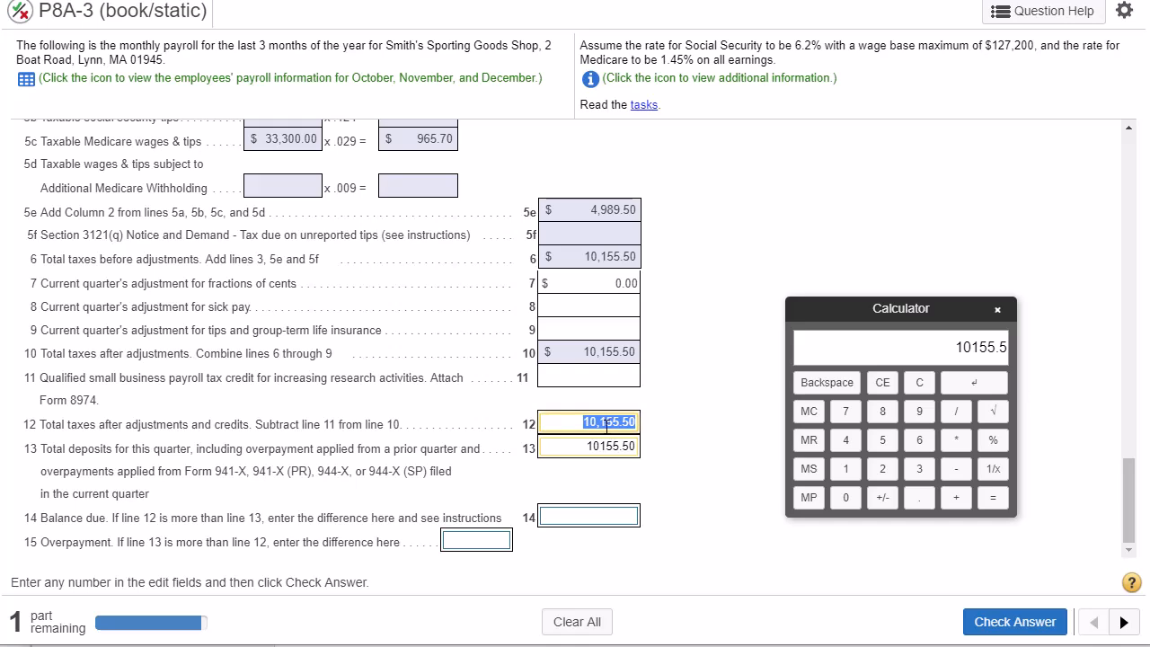
left_click(1015, 627)
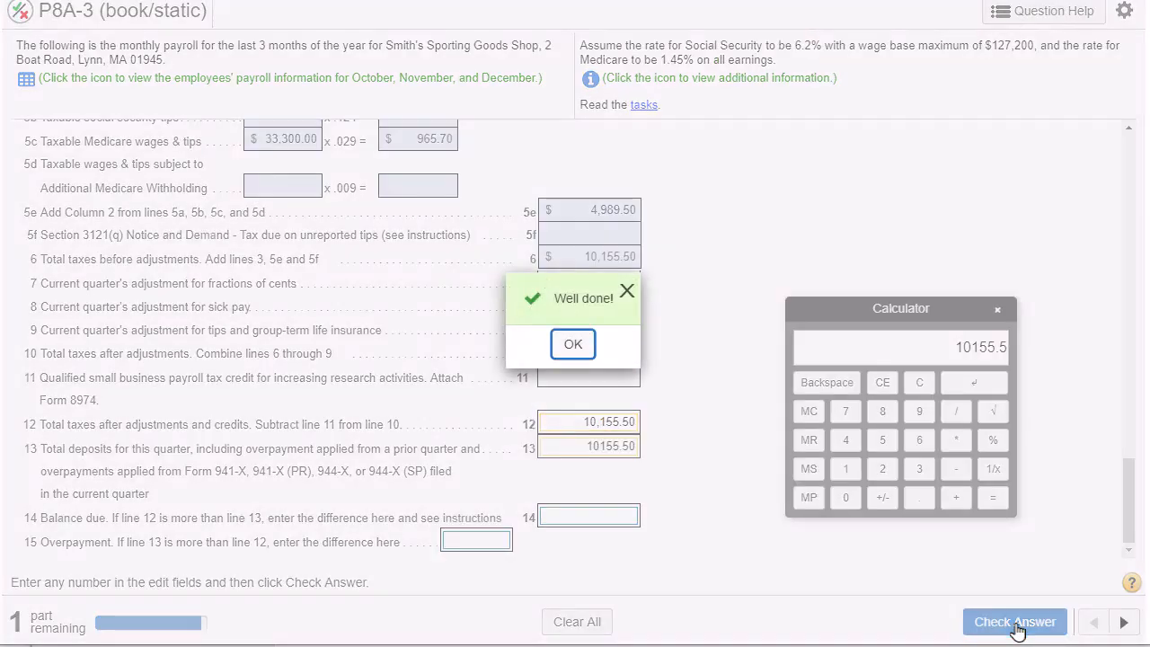
left_click(573, 344)
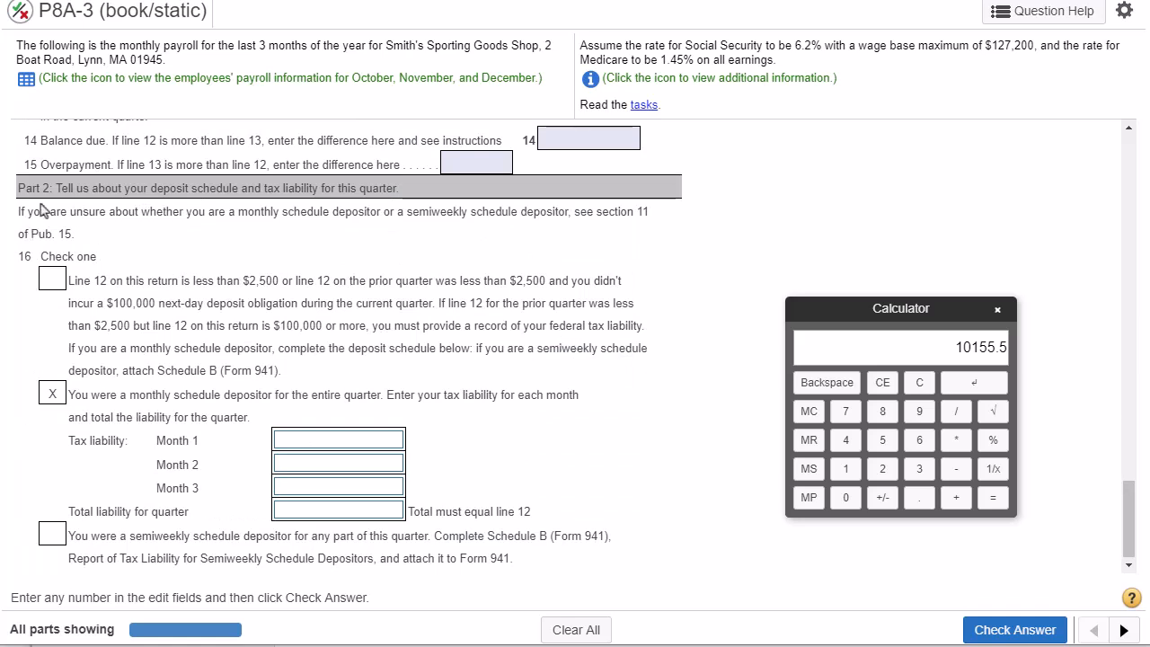
- Copy October's tax liability of 3,058.66 from the Nov. 15 cash credit into Month 1 of the Part 2 monthly depositor schedule
left_click_drag(51, 187, 313, 187)
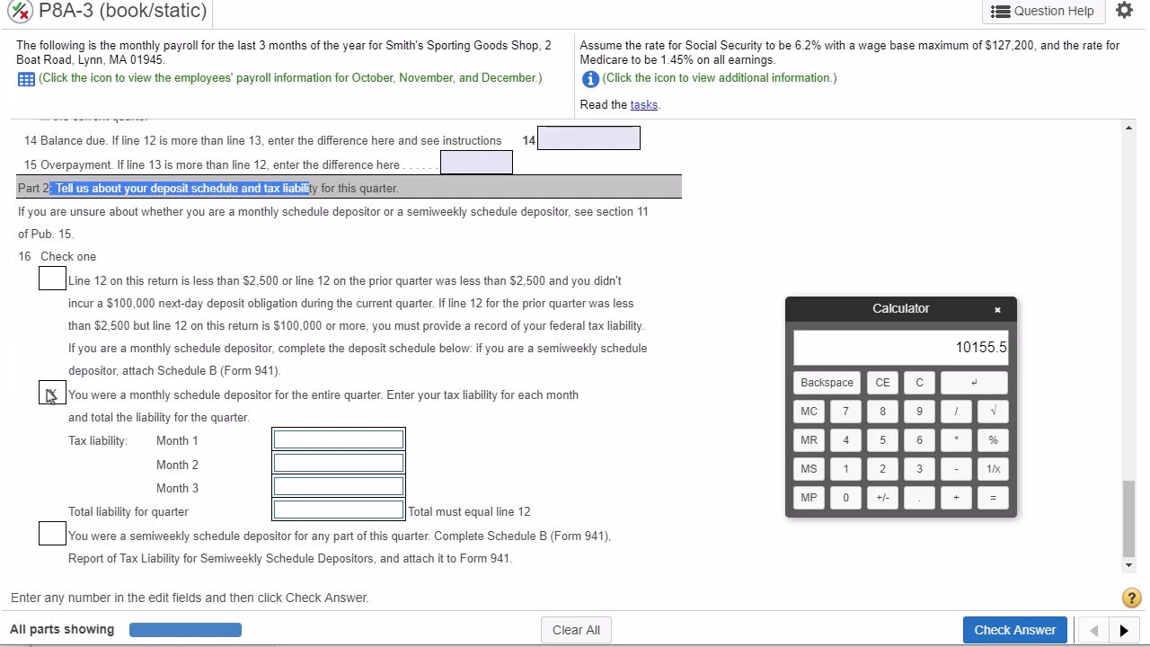
left_click_drag(106, 394, 246, 394)
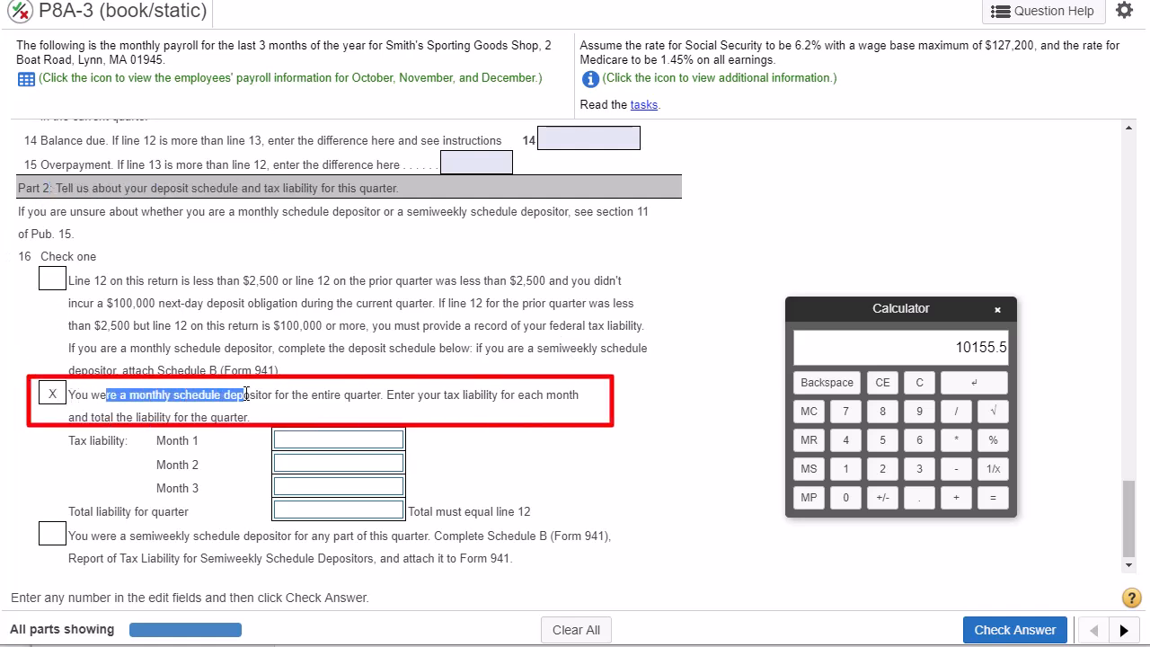
left_click(306, 447)
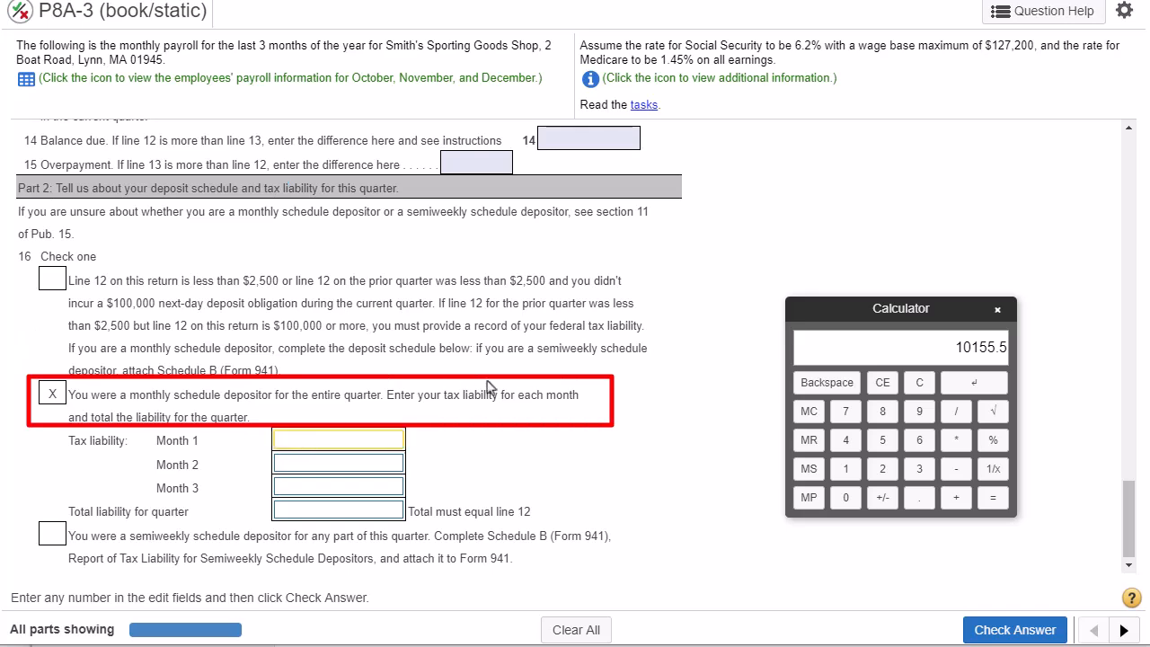
left_click_drag(1126, 511, 1128, 296)
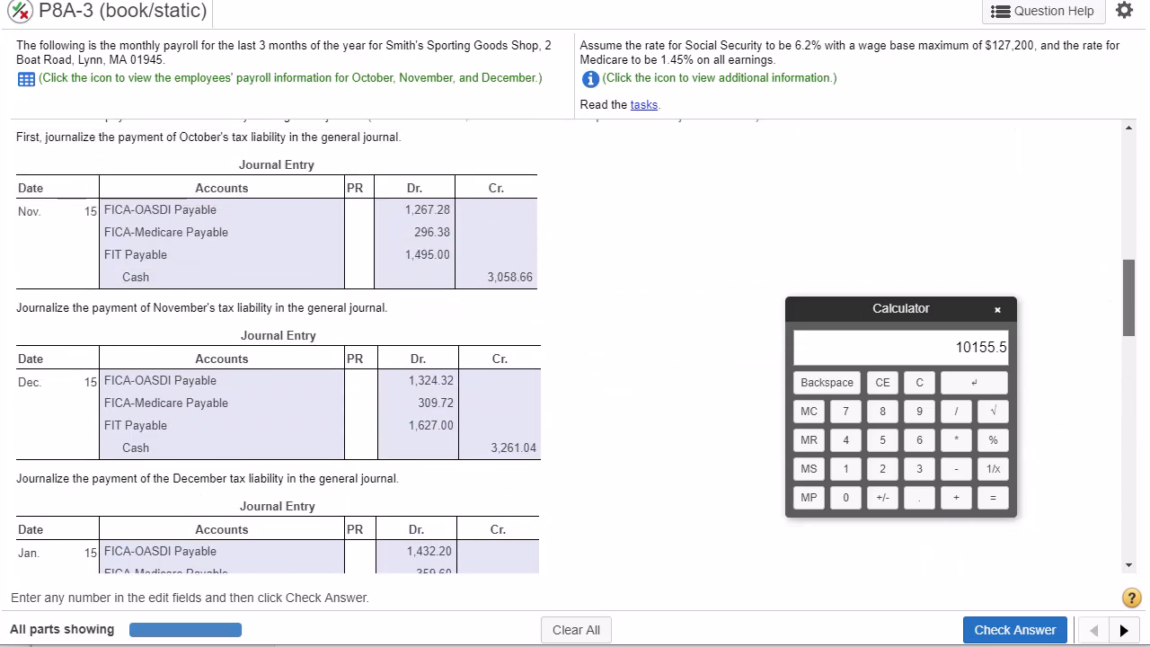
left_click_drag(25, 210, 102, 210)
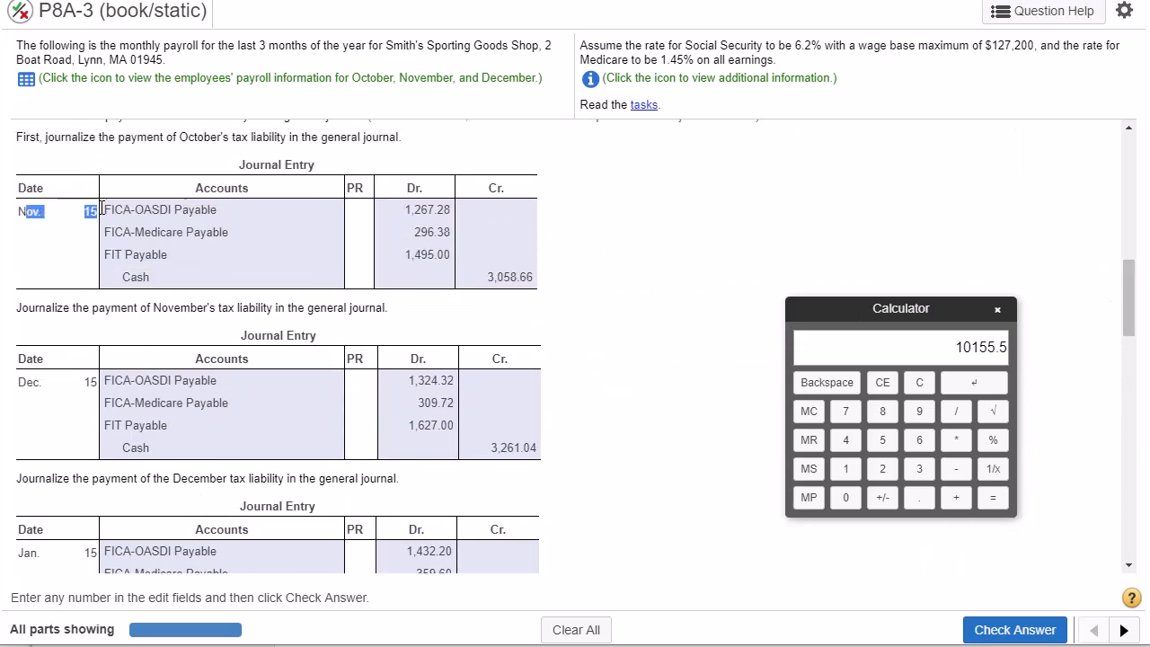
double_click(504, 275)
key("ctrl+c")
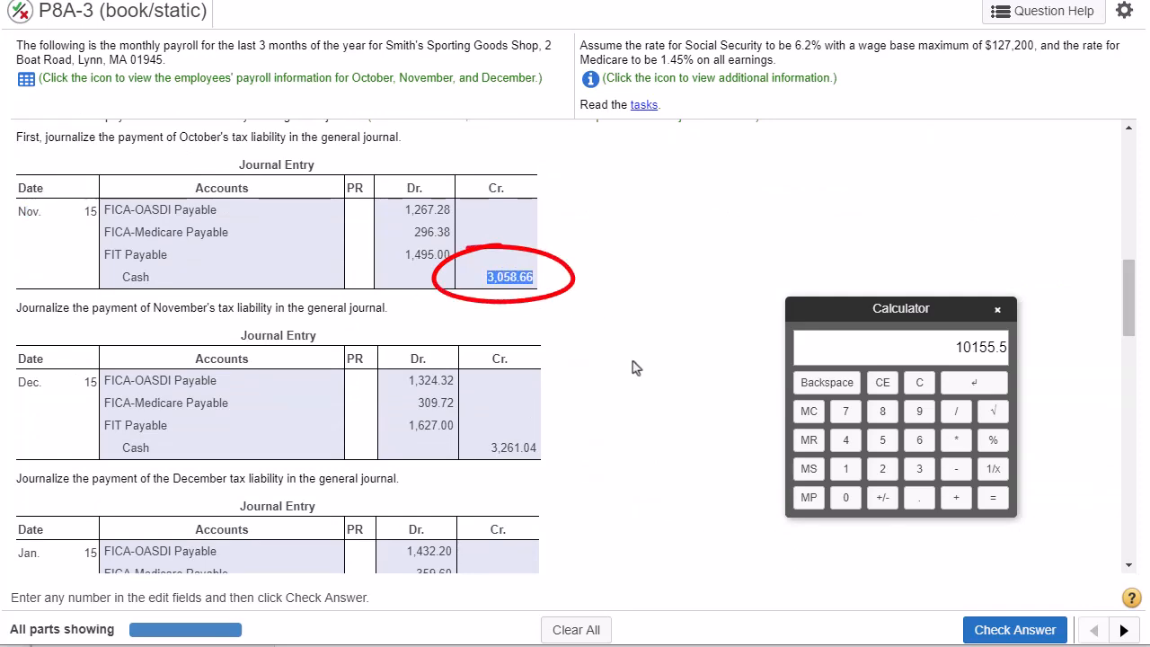
scroll(606, 413, "down", 15)
left_click(336, 436)
key("ctrl+v")
- Copy November's tax liability of 3,261.04 from the Dec. 15 cash credit into Month 2 of the schedule
scroll(506, 423, "up", 15)
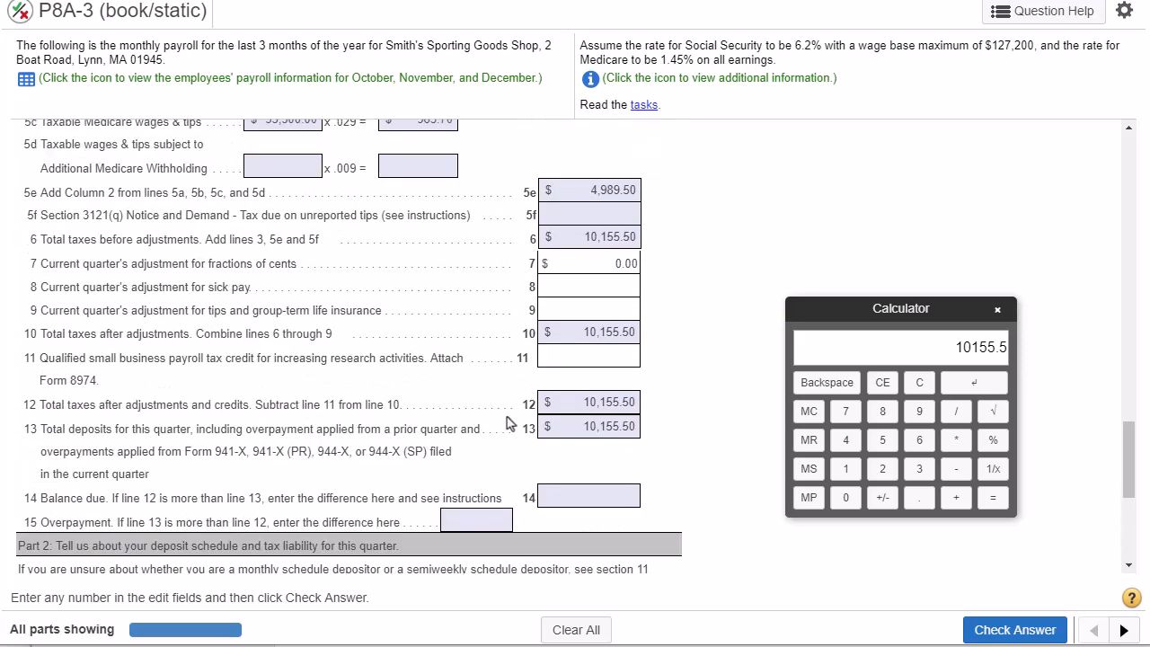
scroll(485, 427, "up", 3)
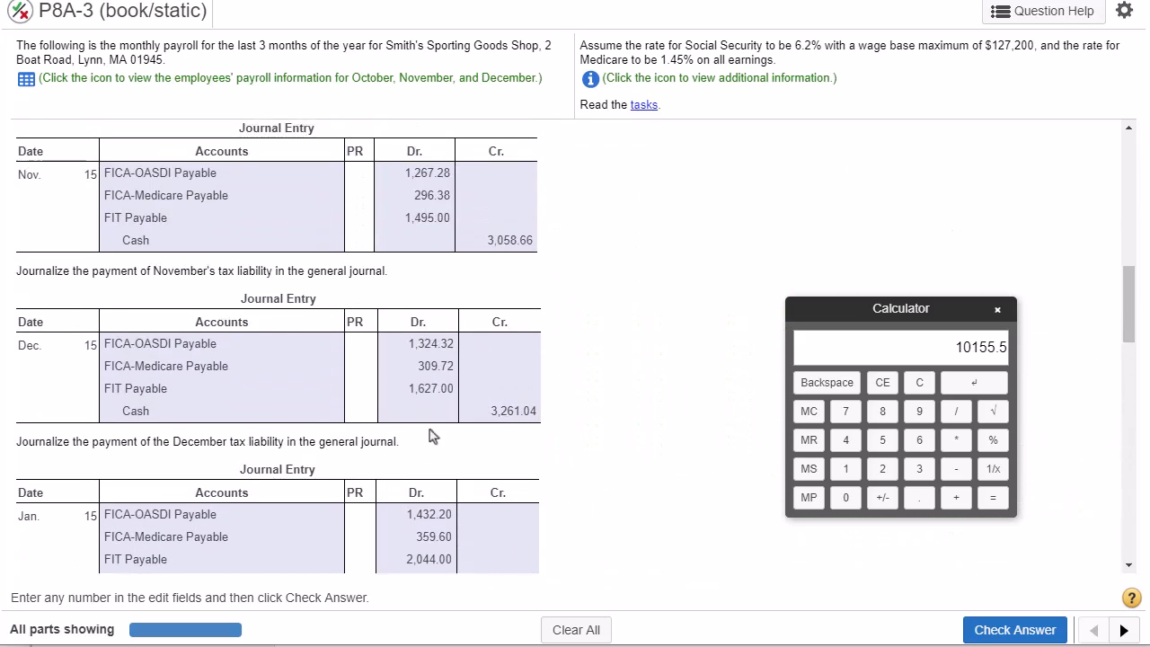
scroll(135, 382, "up", 1)
double_click(27, 371)
double_click(502, 437)
key("ctrl+c")
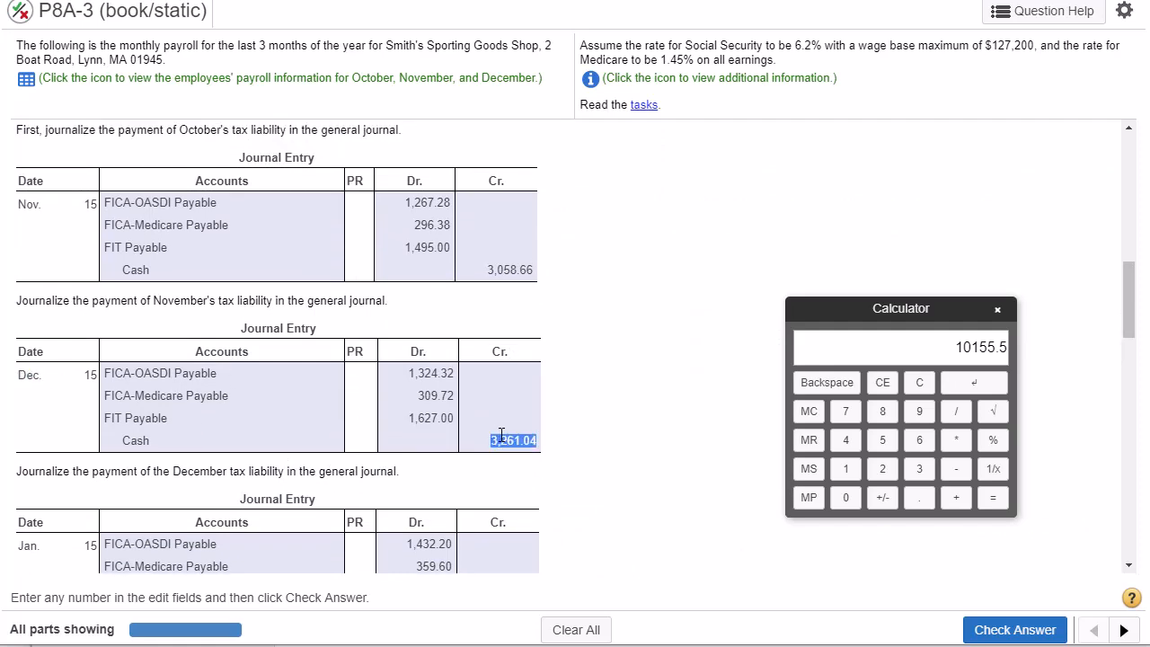
scroll(606, 453, "down", 15)
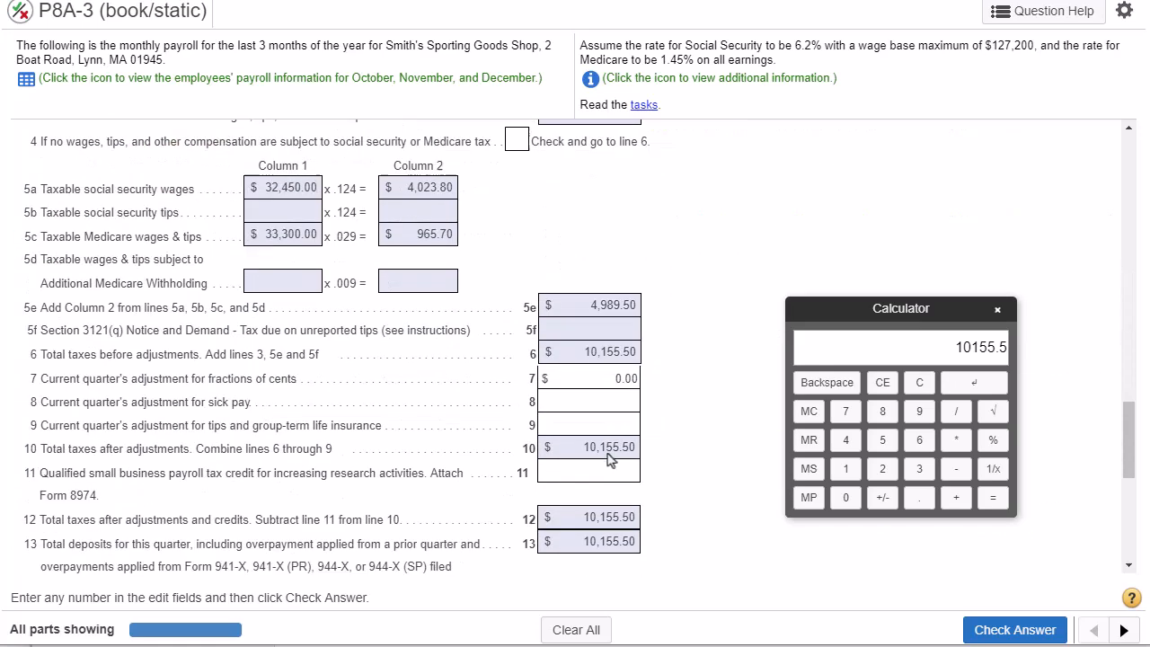
left_click(364, 462)
key("ctrl+v")
- Copy December's tax liability of 3,835.80 from the Jan. 15 cash credit into Month 3 of the monthly depositor schedule
scroll(605, 431, "up", 3)
scroll(606, 431, "up", 10)
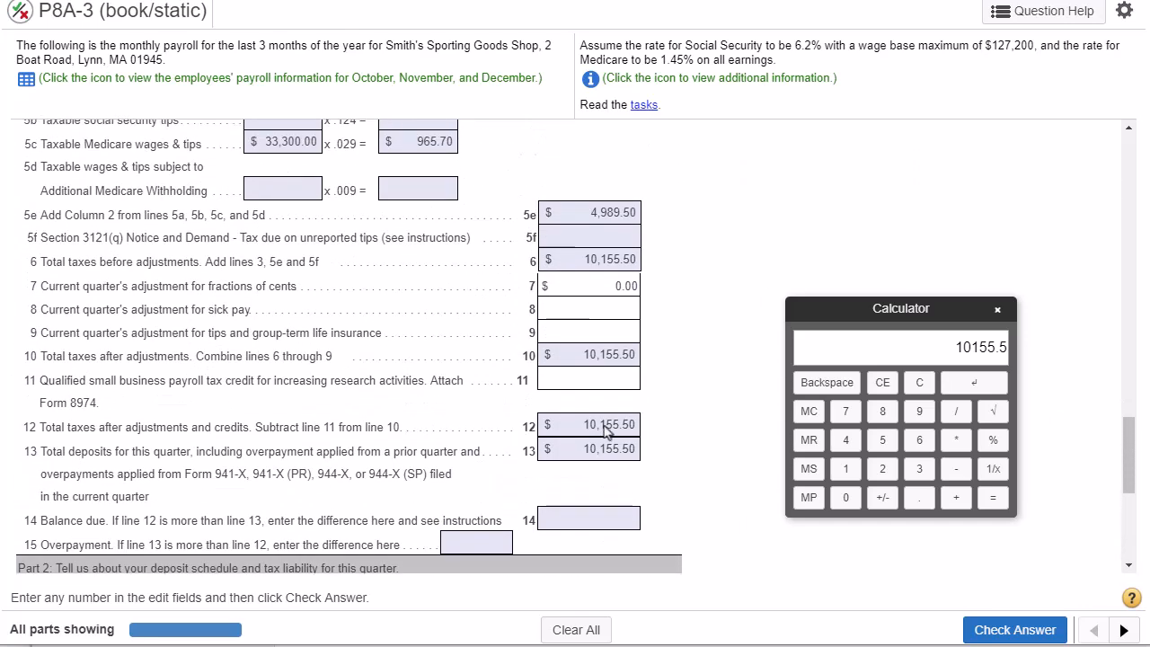
scroll(606, 432, "up", 3)
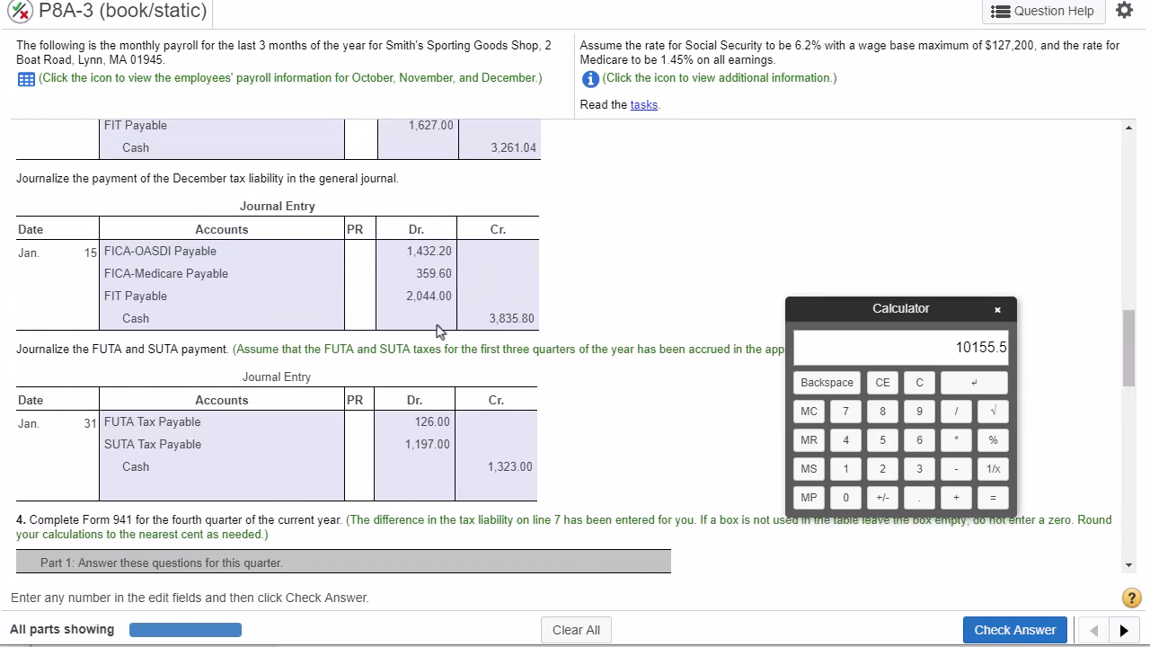
double_click(511, 319)
key("ctrl+c")
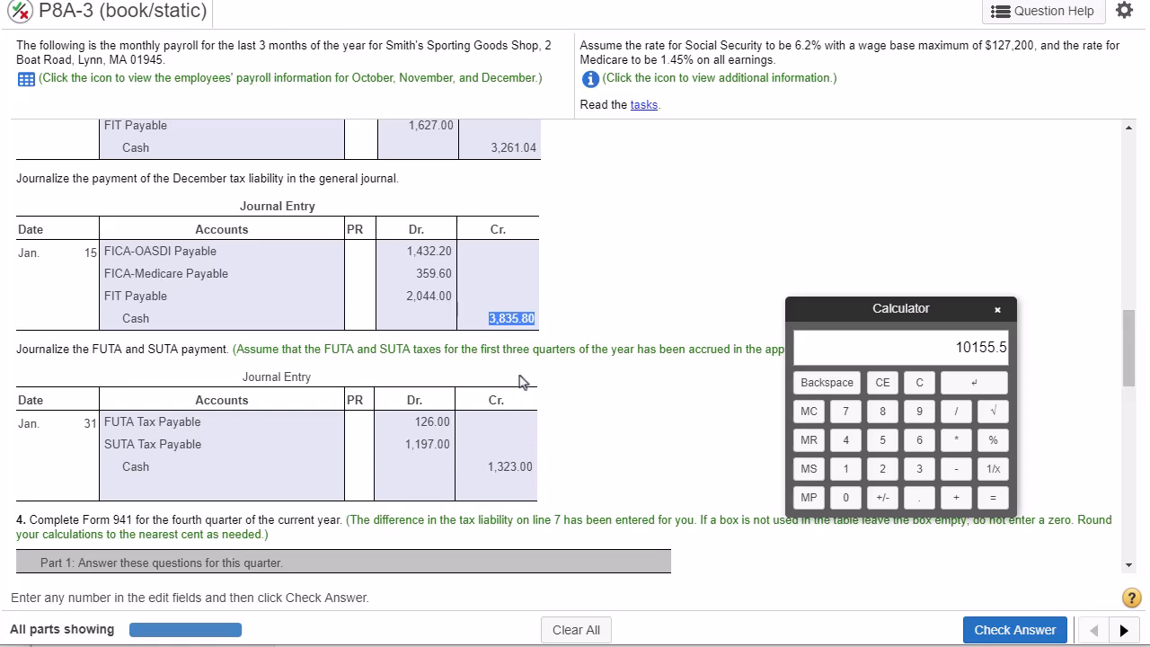
left_click_drag(1128, 344, 1129, 516)
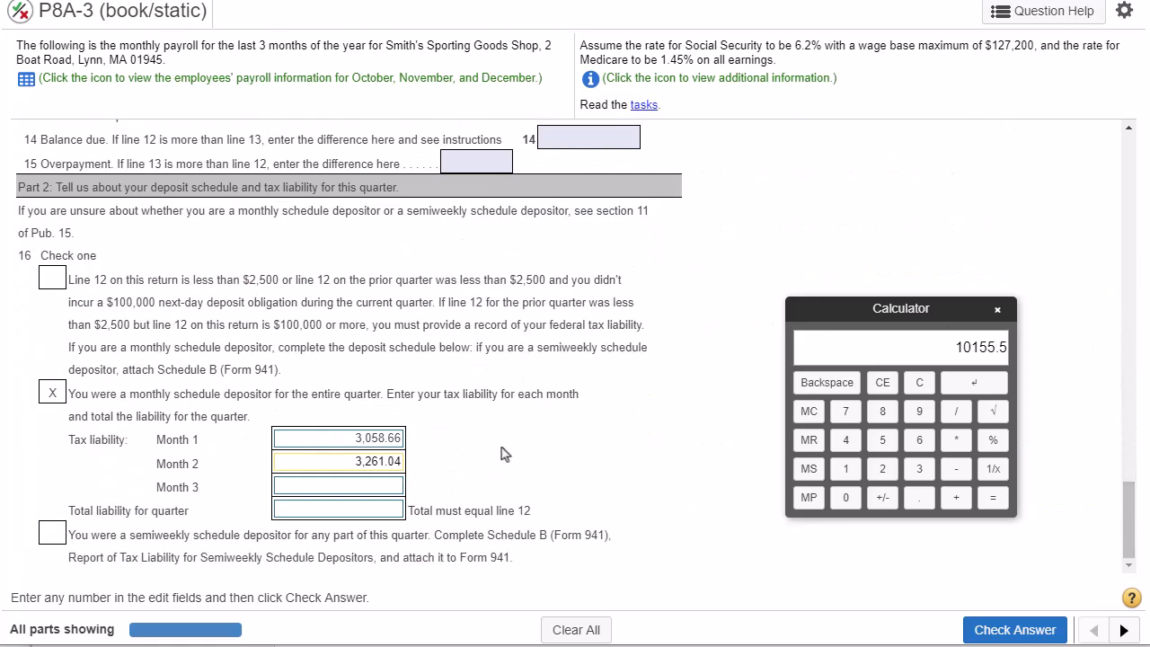
left_click(378, 486)
key("ctrl+v")
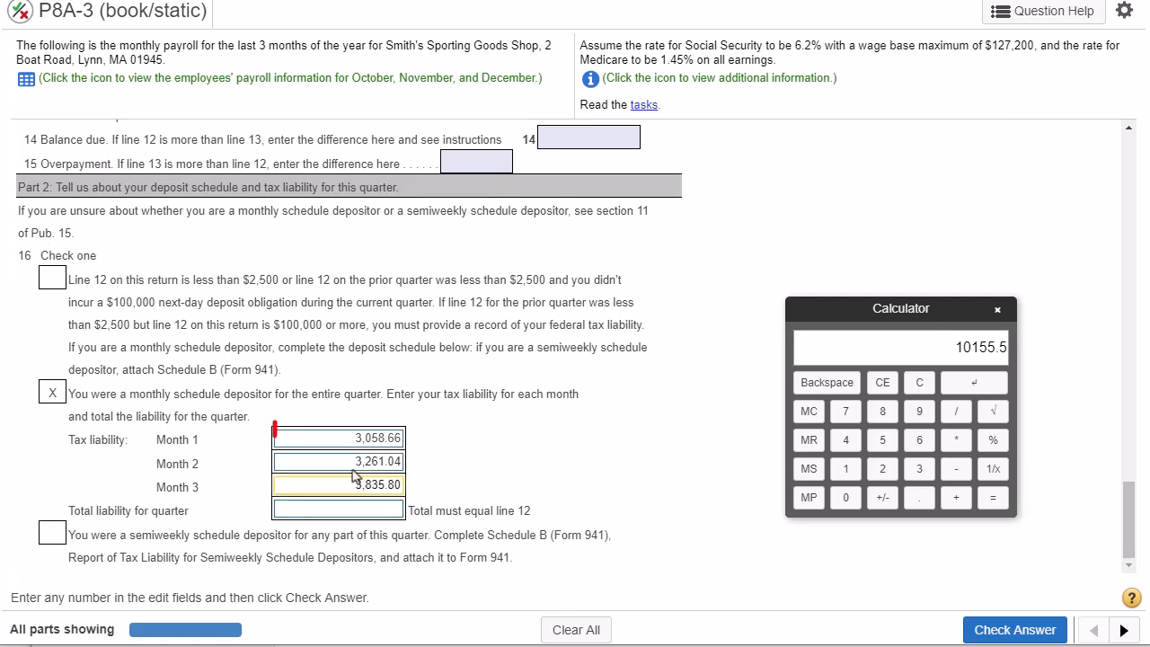
- Review the three monthly liabilities, copy the line 13 total deposits of 10,155.50 into the total liability for the quarter, and check the answer
left_click_drag(357, 442, 409, 453)
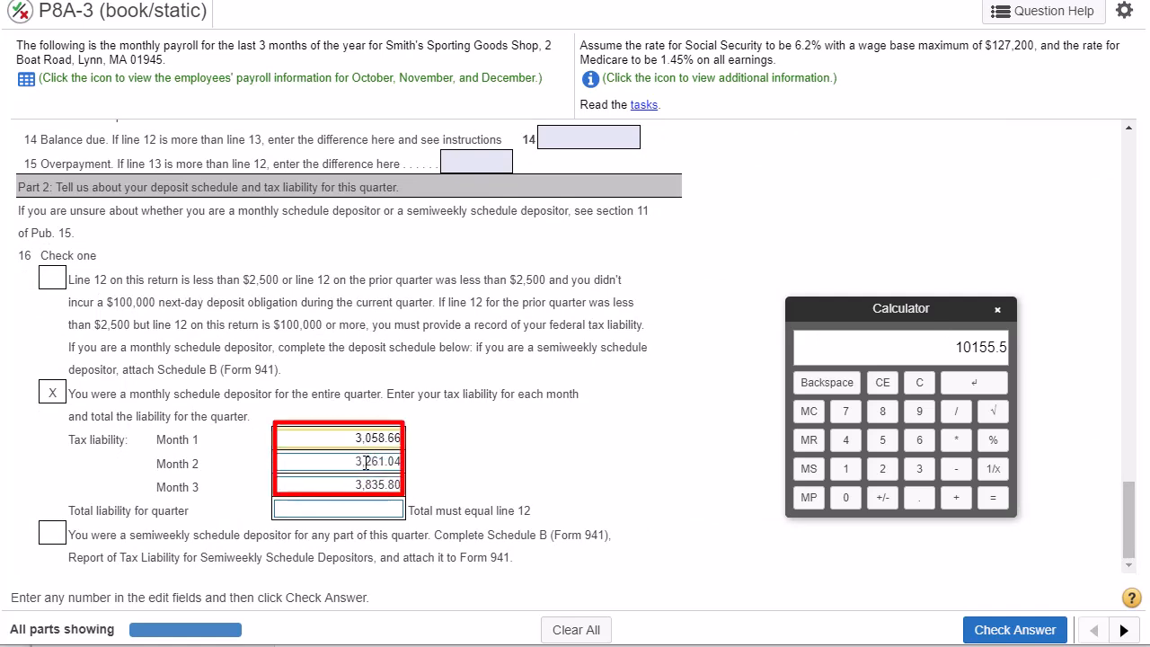
double_click(376, 436)
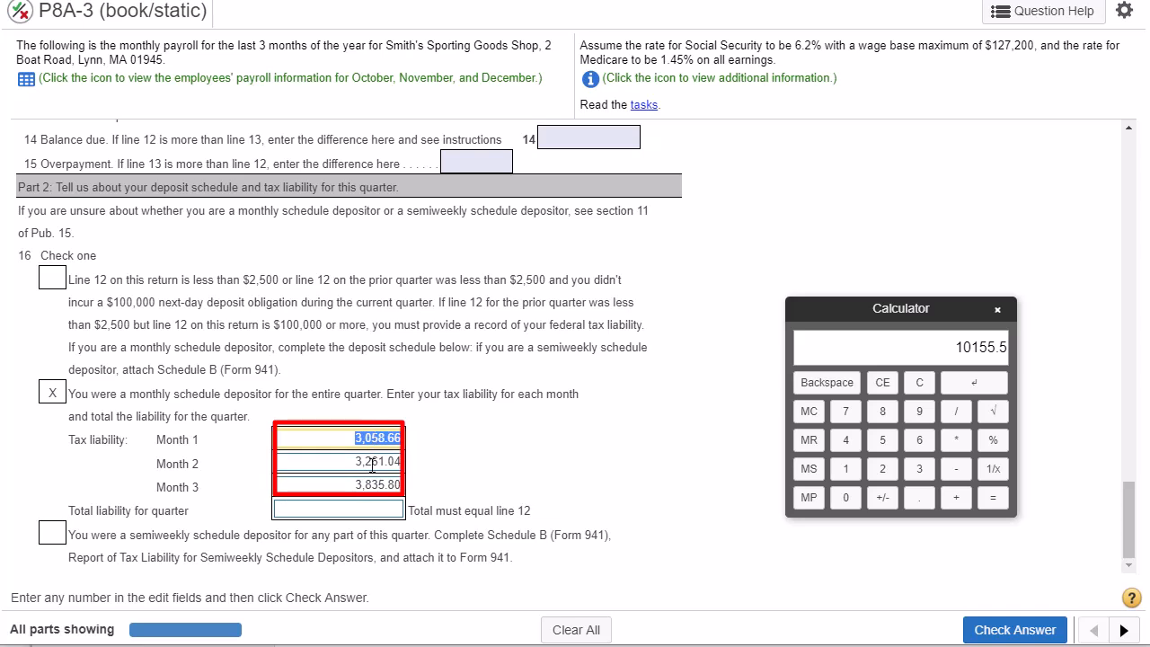
double_click(376, 461)
double_click(374, 485)
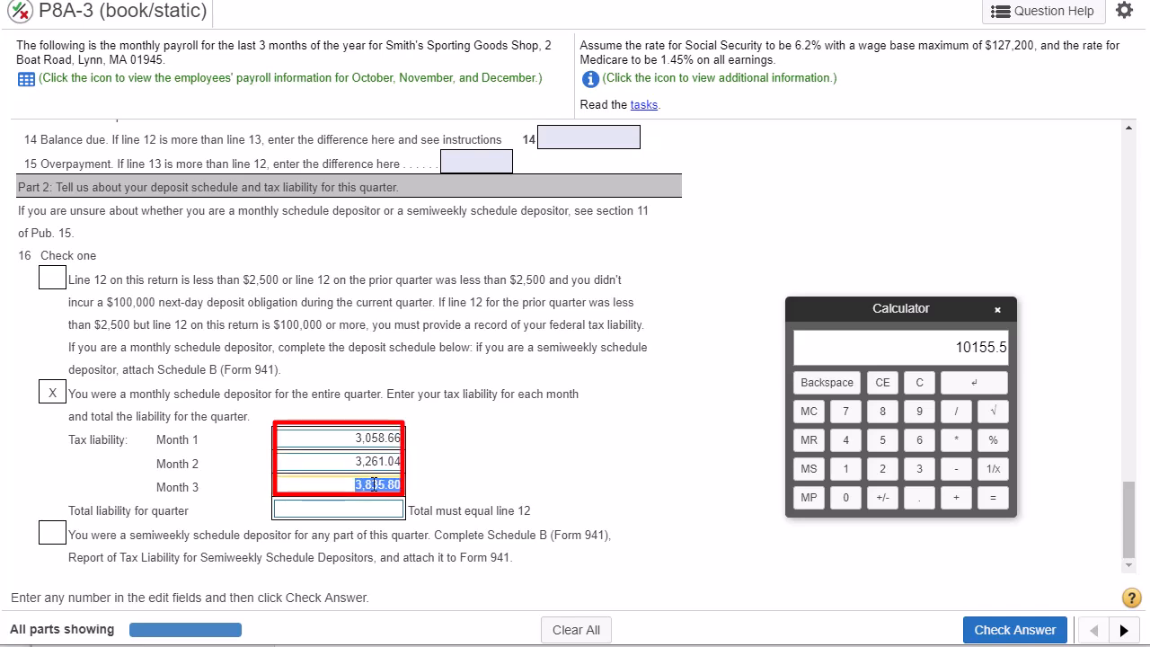
scroll(605, 393, "up", 3)
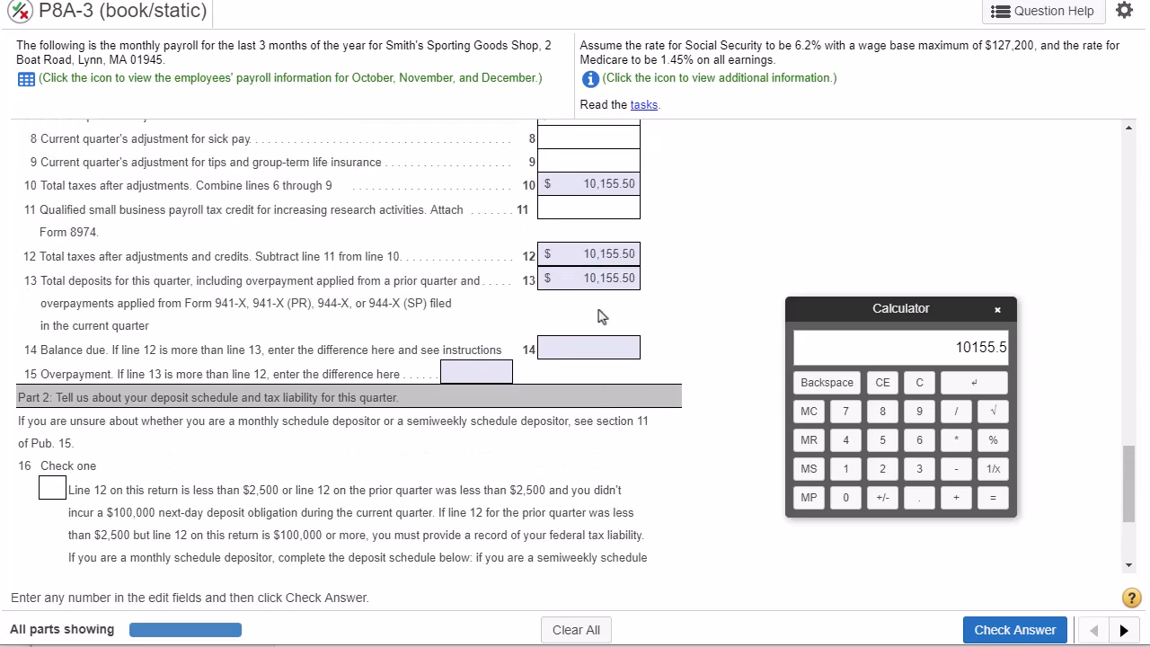
left_click_drag(150, 282, 355, 279)
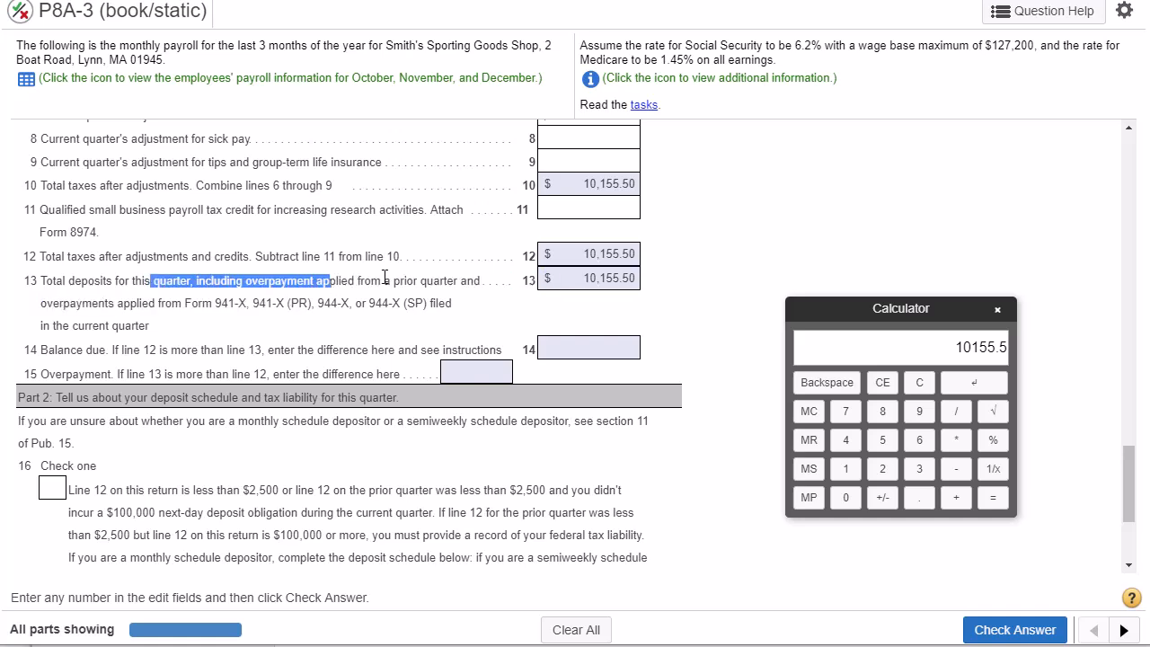
left_click_drag(584, 278, 632, 277)
key("ctrl+c")
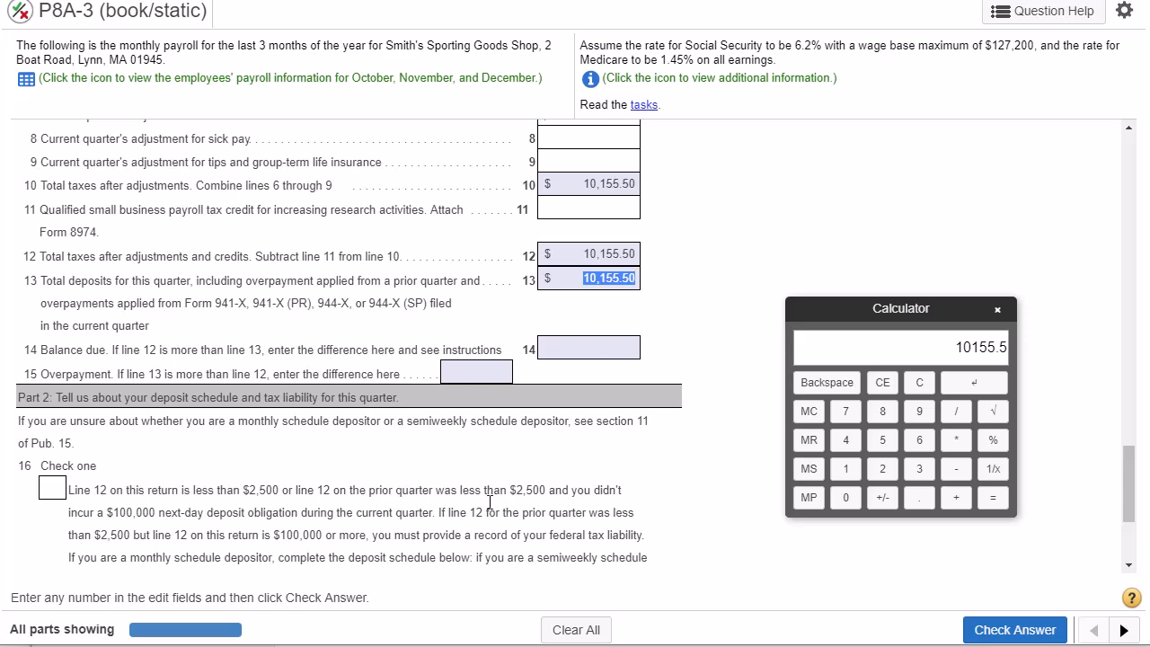
scroll(500, 494, "down", 3)
left_click(381, 511)
key("ctrl+v")
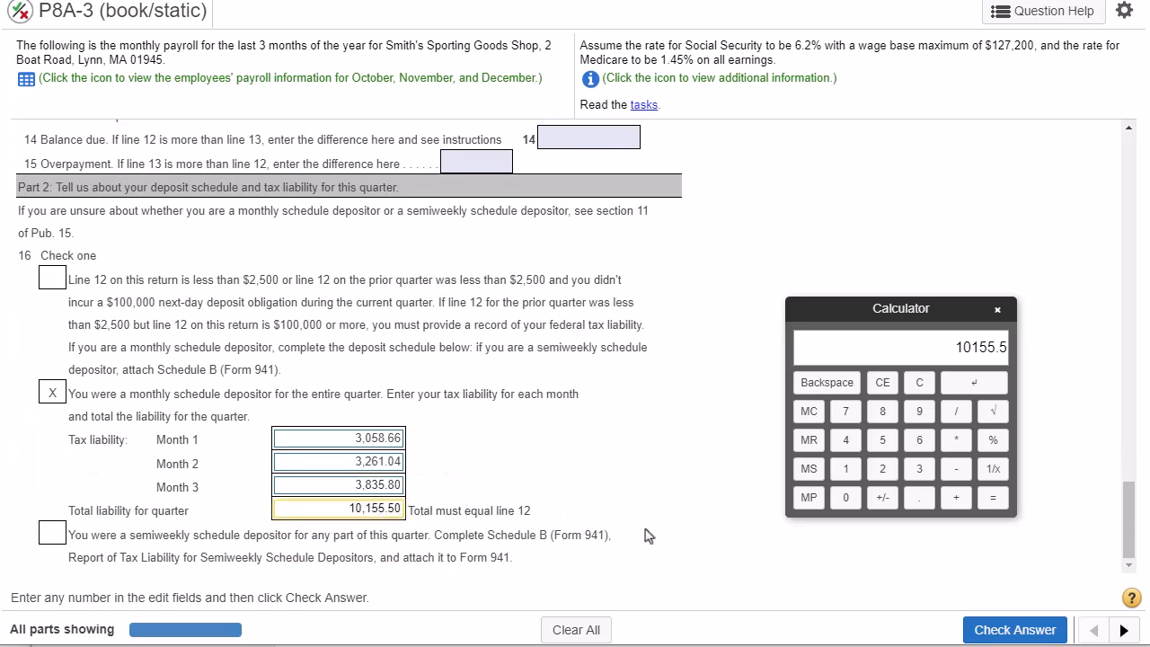
left_click(998, 631)
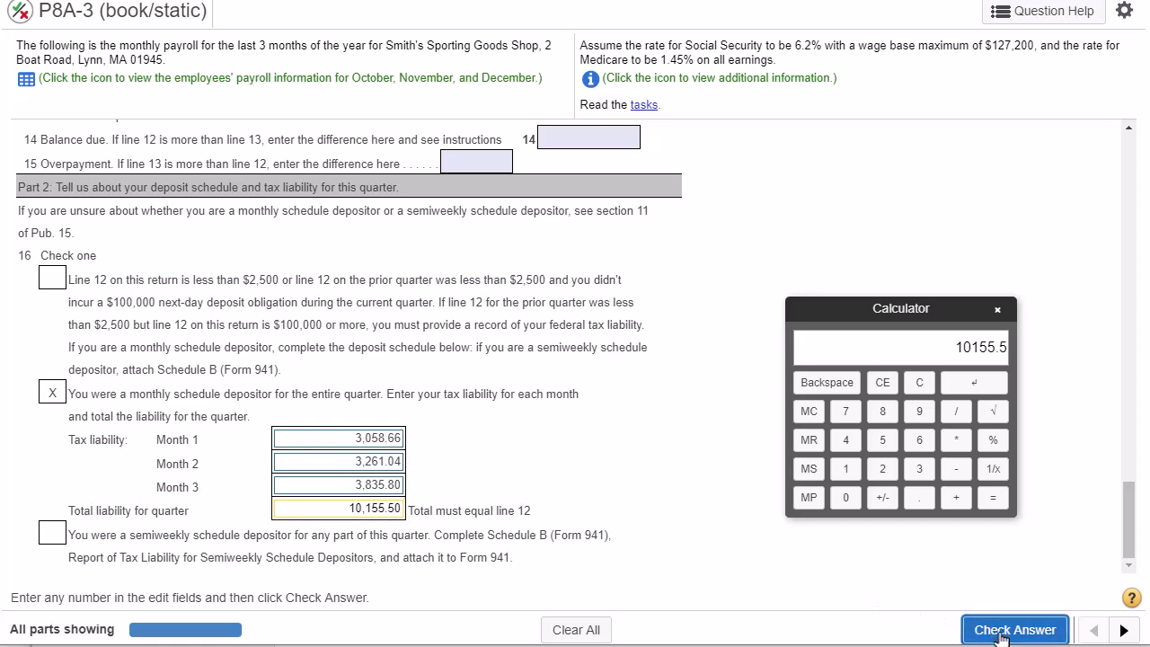